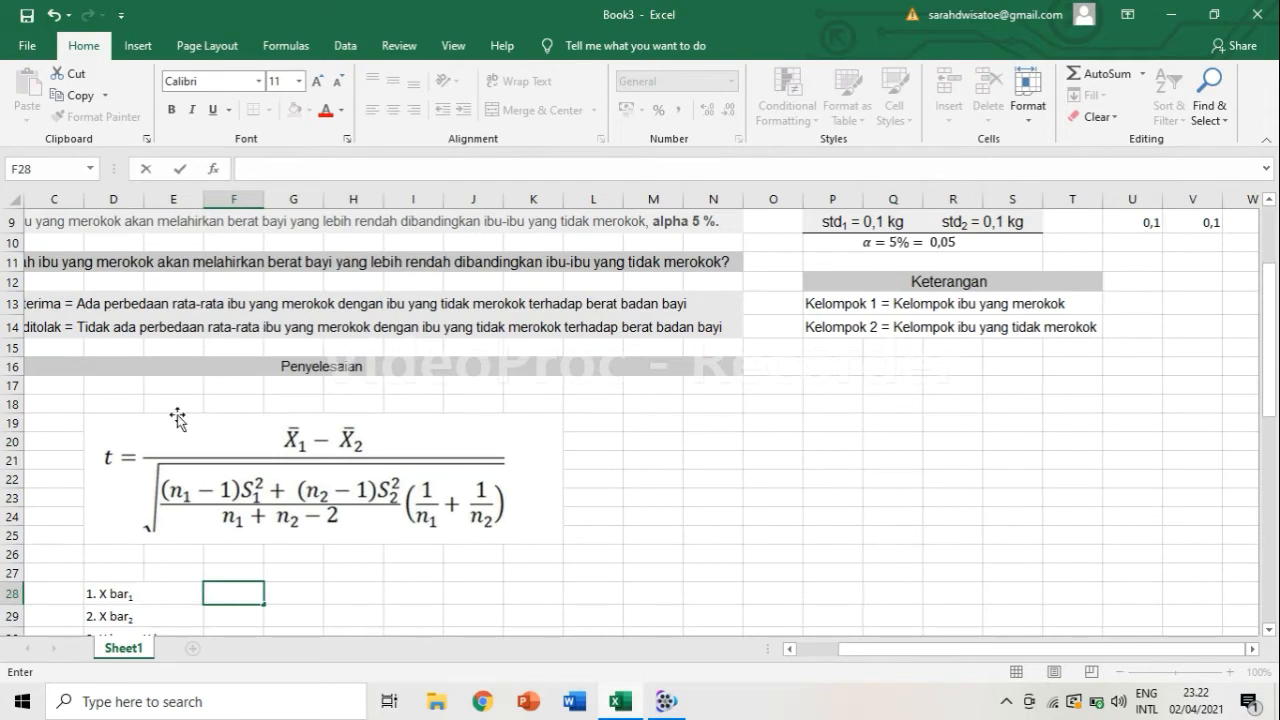
Fill F28 for X bar1 with a reference to the group 1 mean in U8.
scroll(286, 508, down, 2)
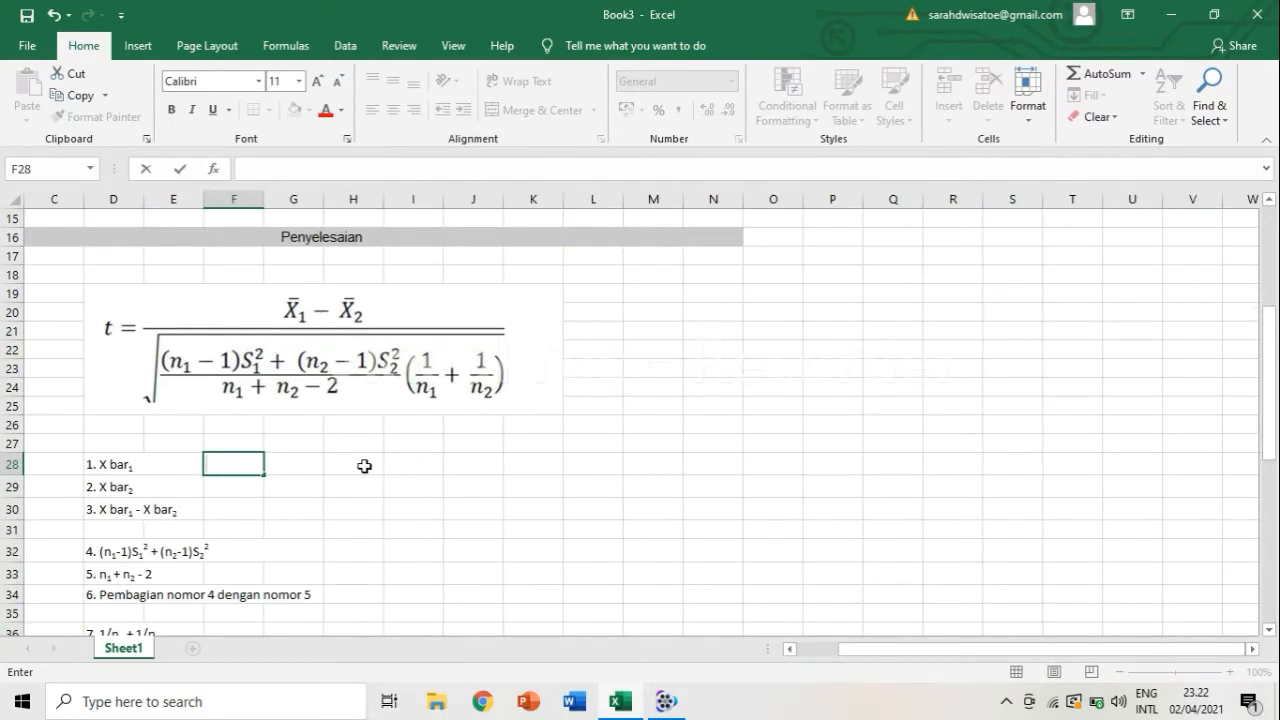
scroll(363, 463, up, 1)
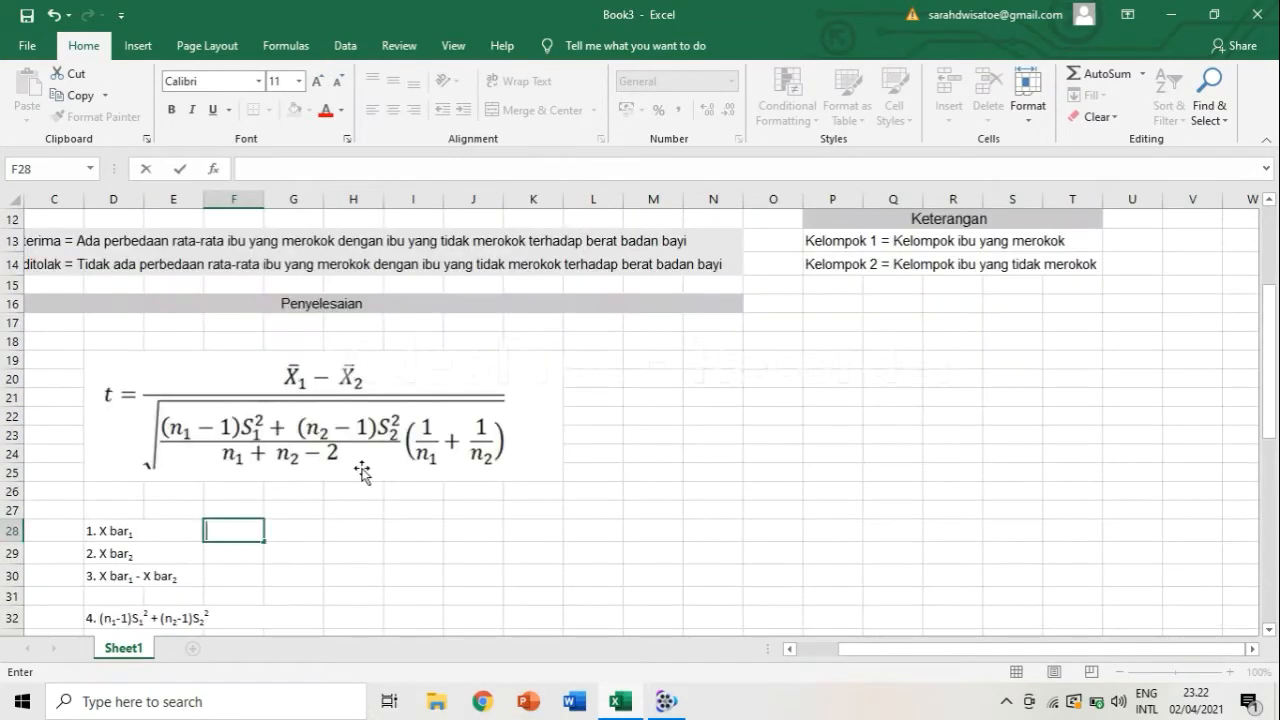
text(=)
scroll(845, 410, up, 4)
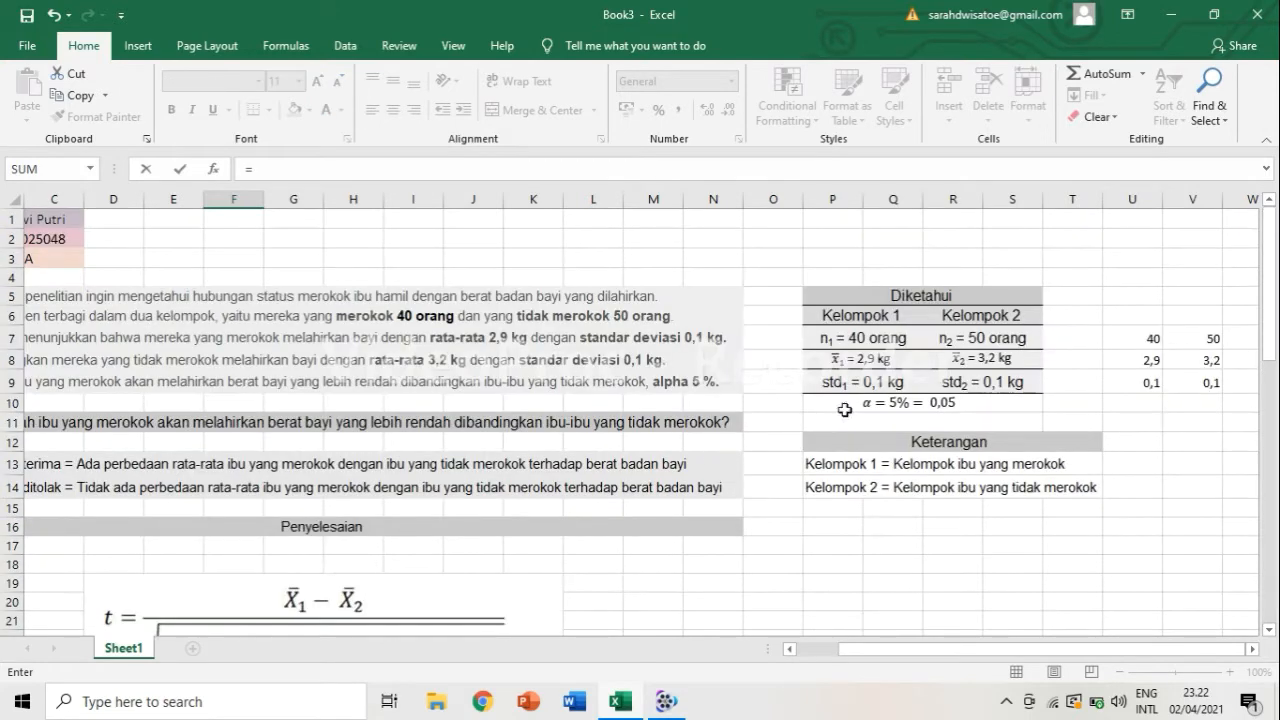
click(1118, 362)
key(Return)
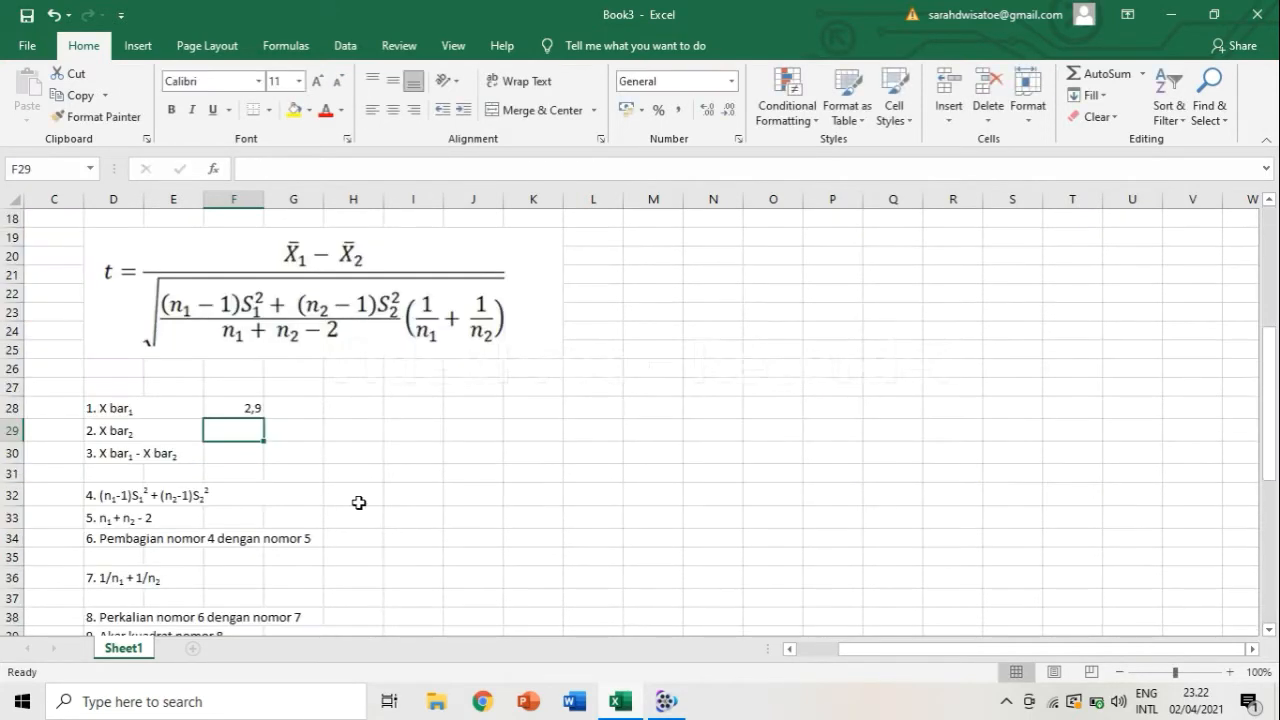
Fill F29 for X bar2 with a reference to the group 2 mean in V8.
text(=)
scroll(877, 503, up, 5)
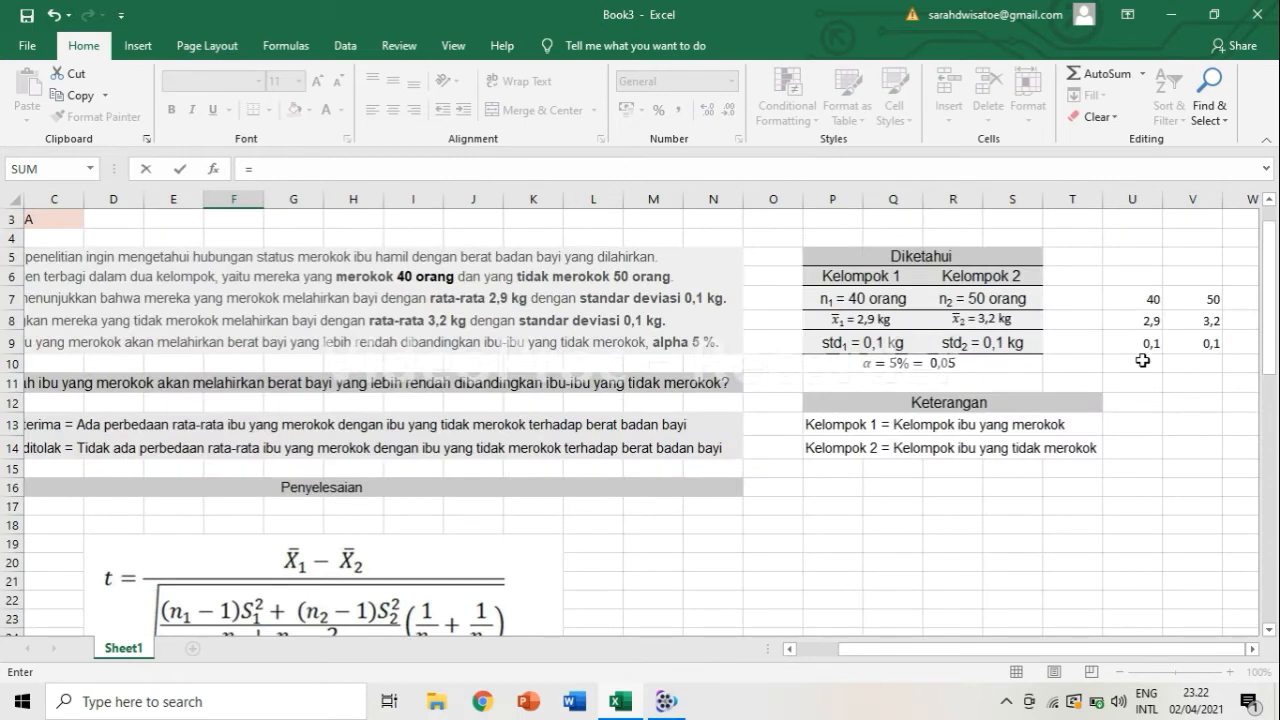
click(1199, 322)
key(Return)
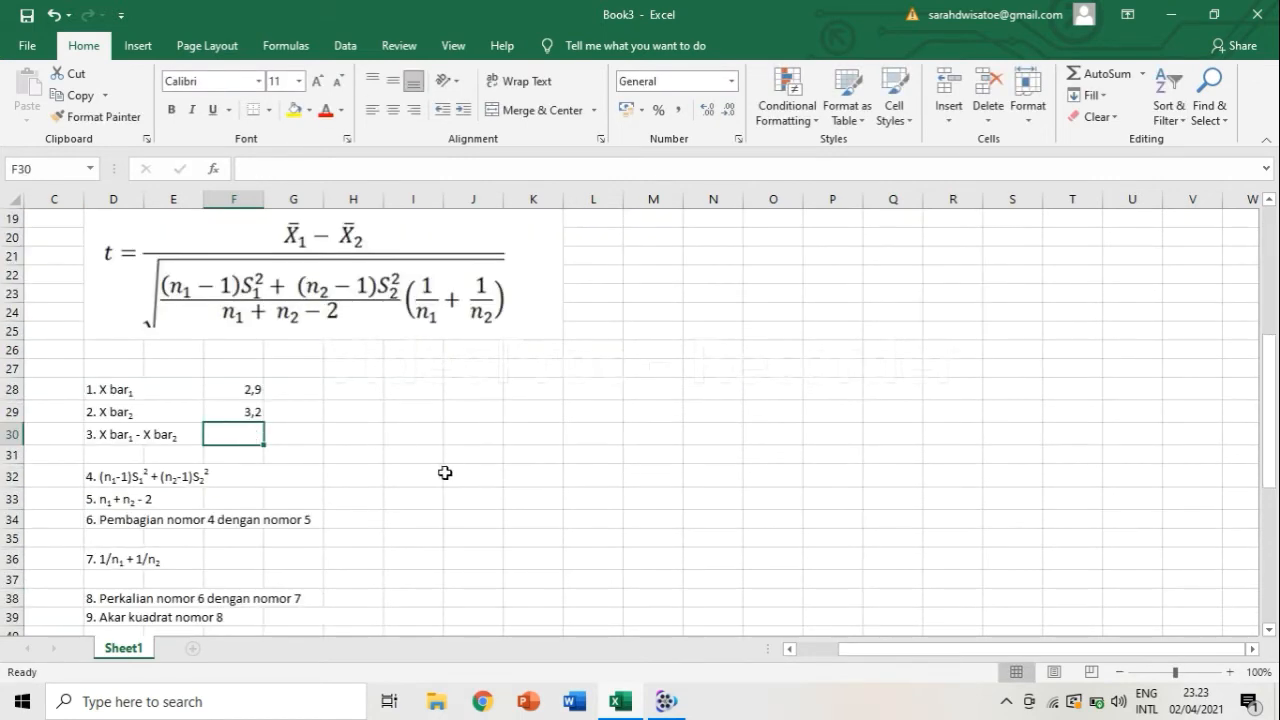
Calculate X bar1 - X bar2 in F30 with the formula =F28-F29.
text(=)
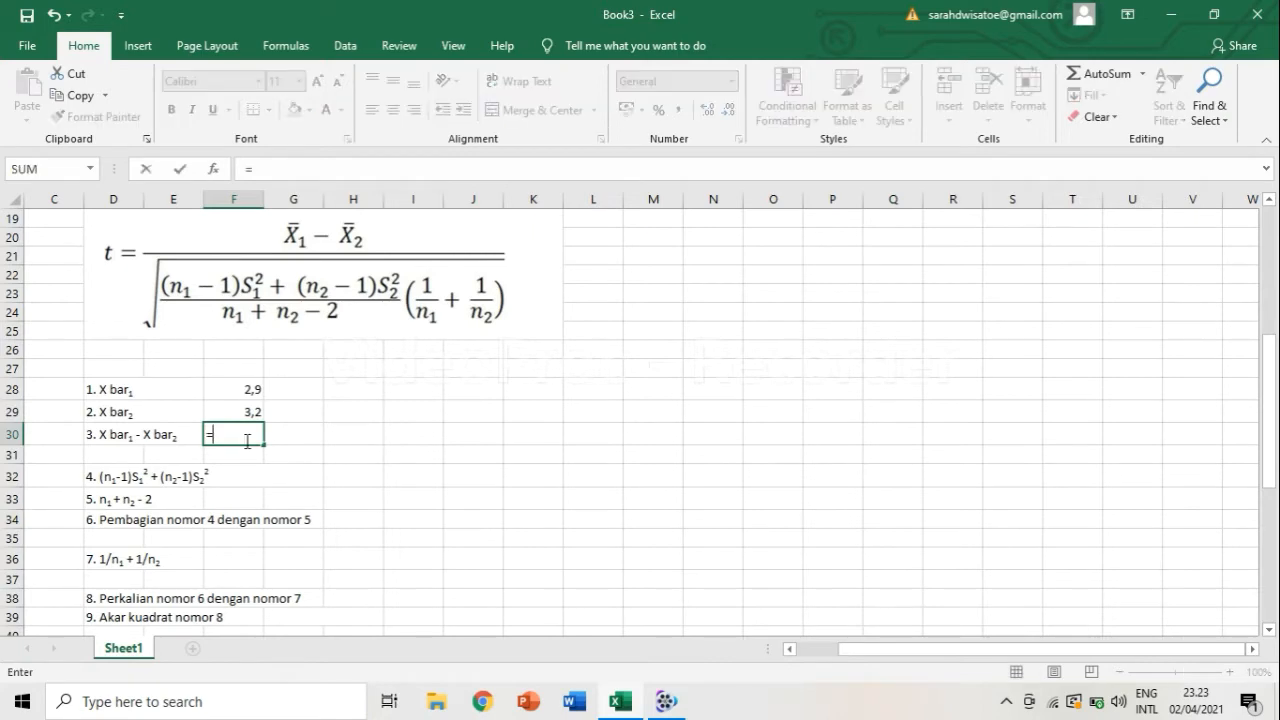
click(251, 389)
text(-)
click(248, 412)
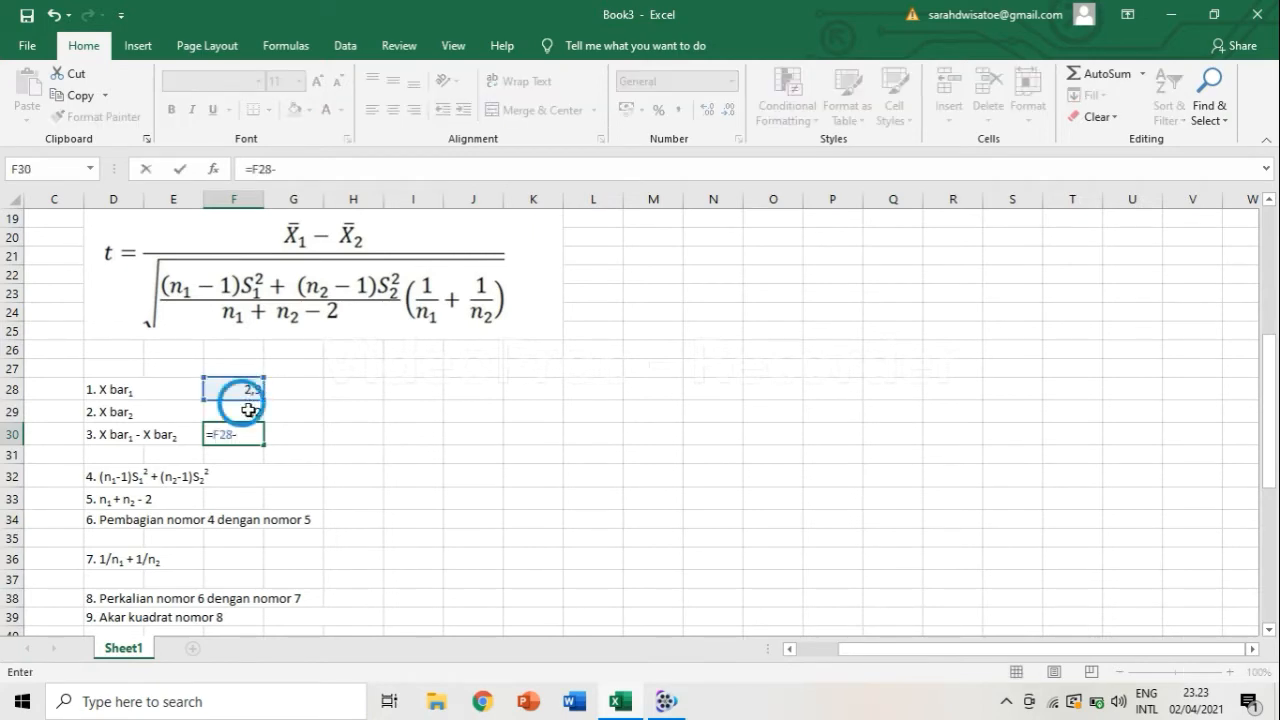
key(Return)
Shade the X bar1 - X bar2 row from D30 to F30 with a grey fill.
scroll(252, 440, down, 2)
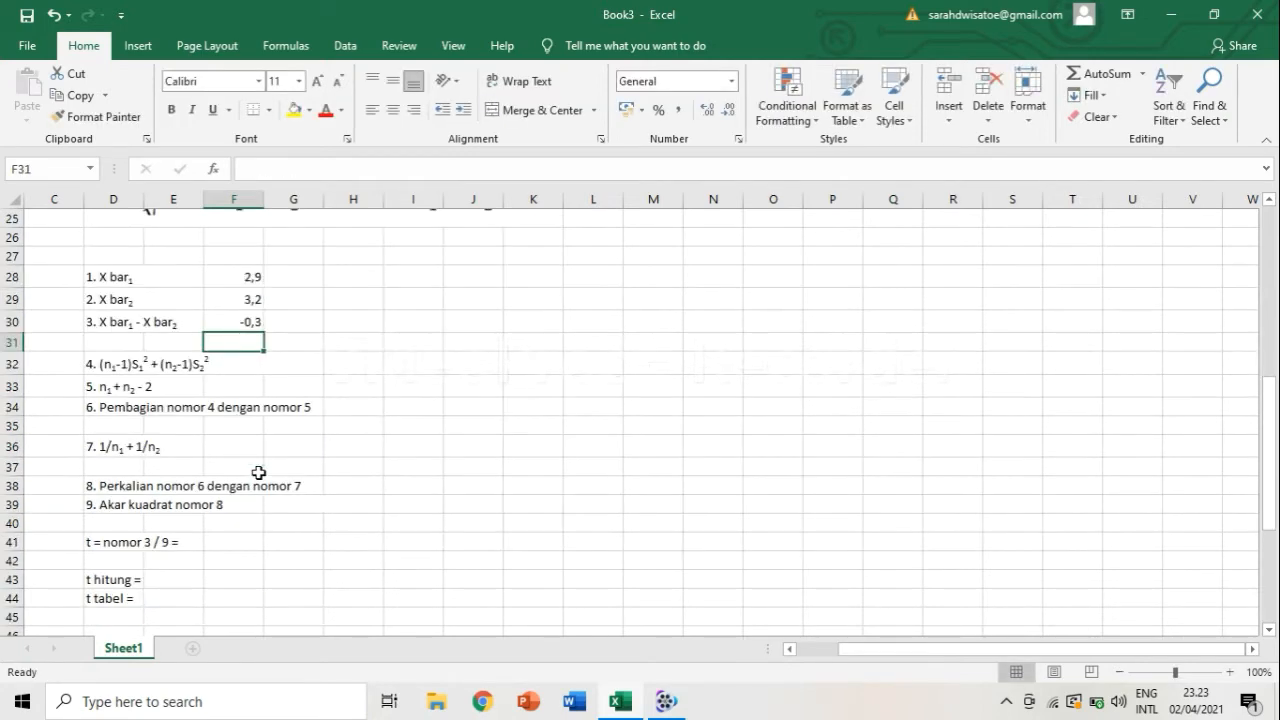
click(172, 319)
drag(172, 319, 246, 320)
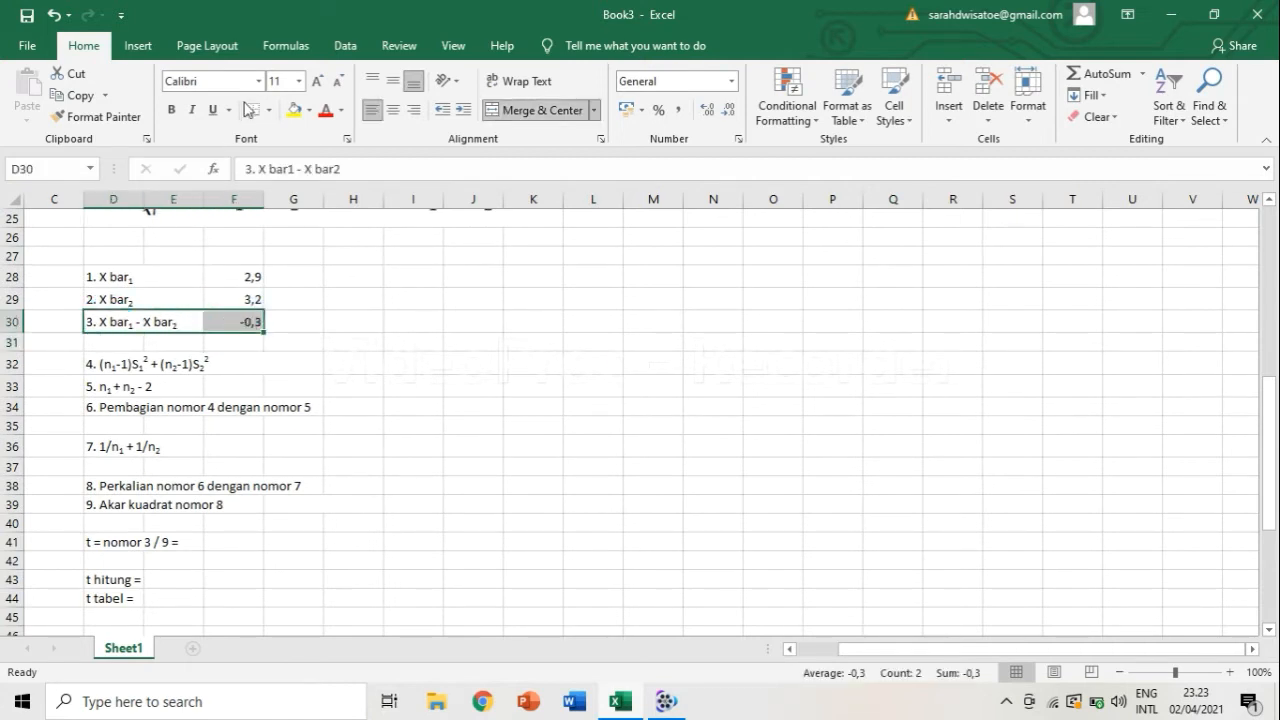
click(310, 110)
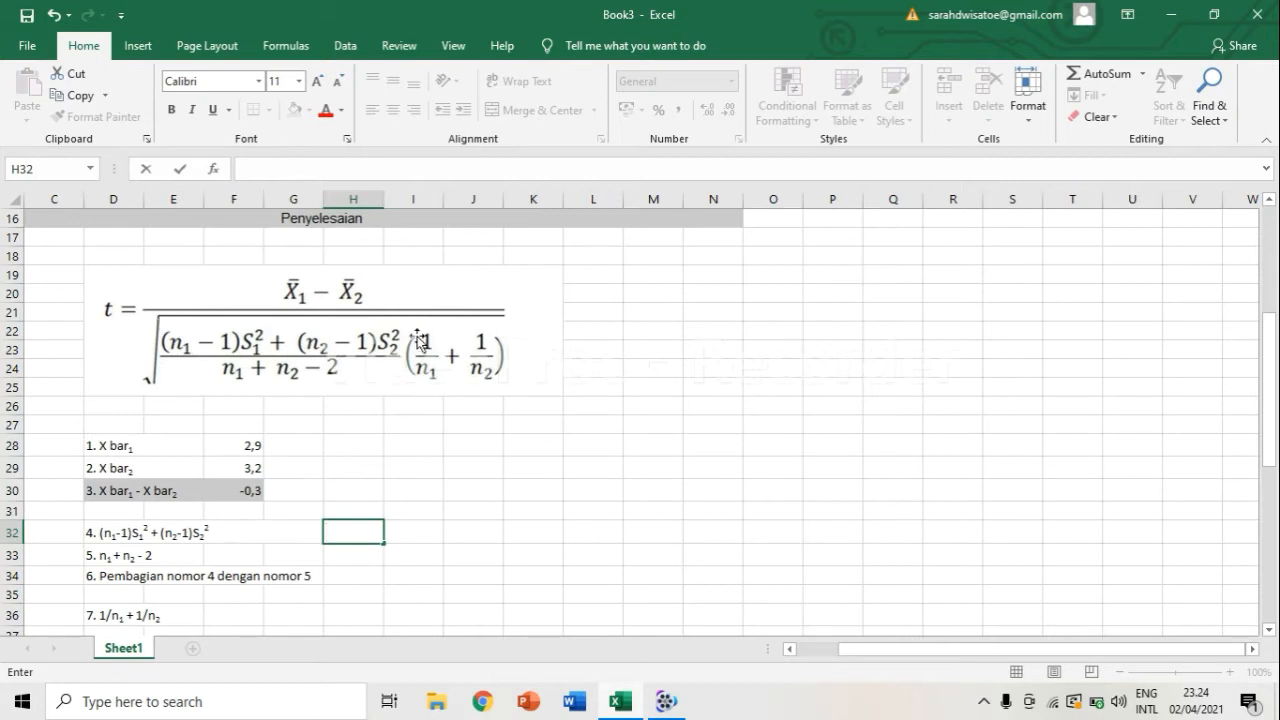
Start the item 4 formula in H32 with the group 1 term =(U7-1)*U9^2.
click(118, 537)
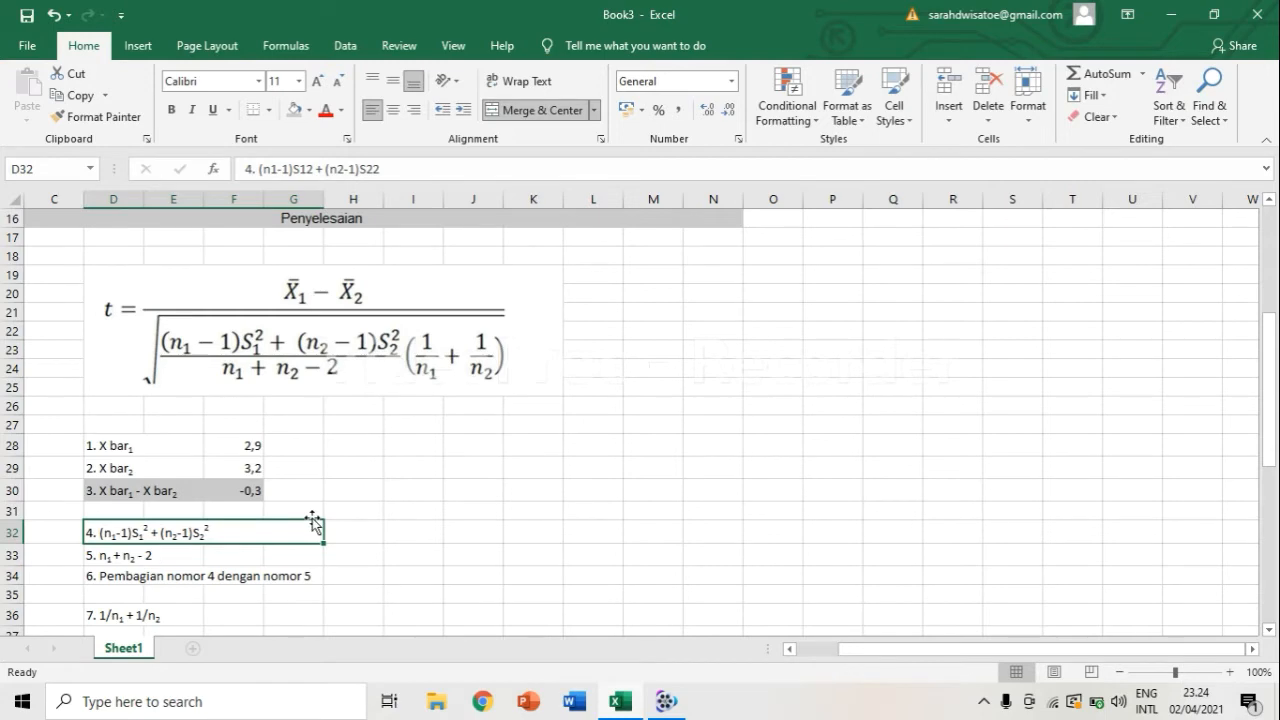
click(359, 538)
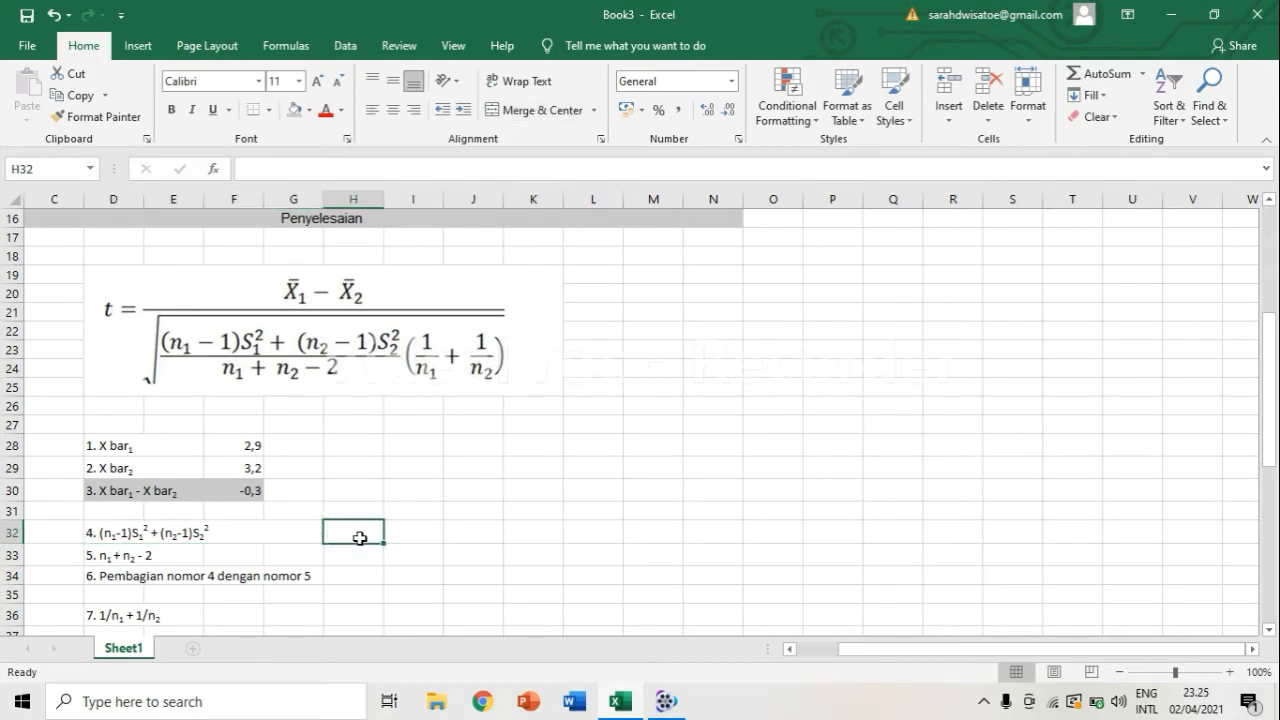
text(=)
scroll(361, 538, up, 4)
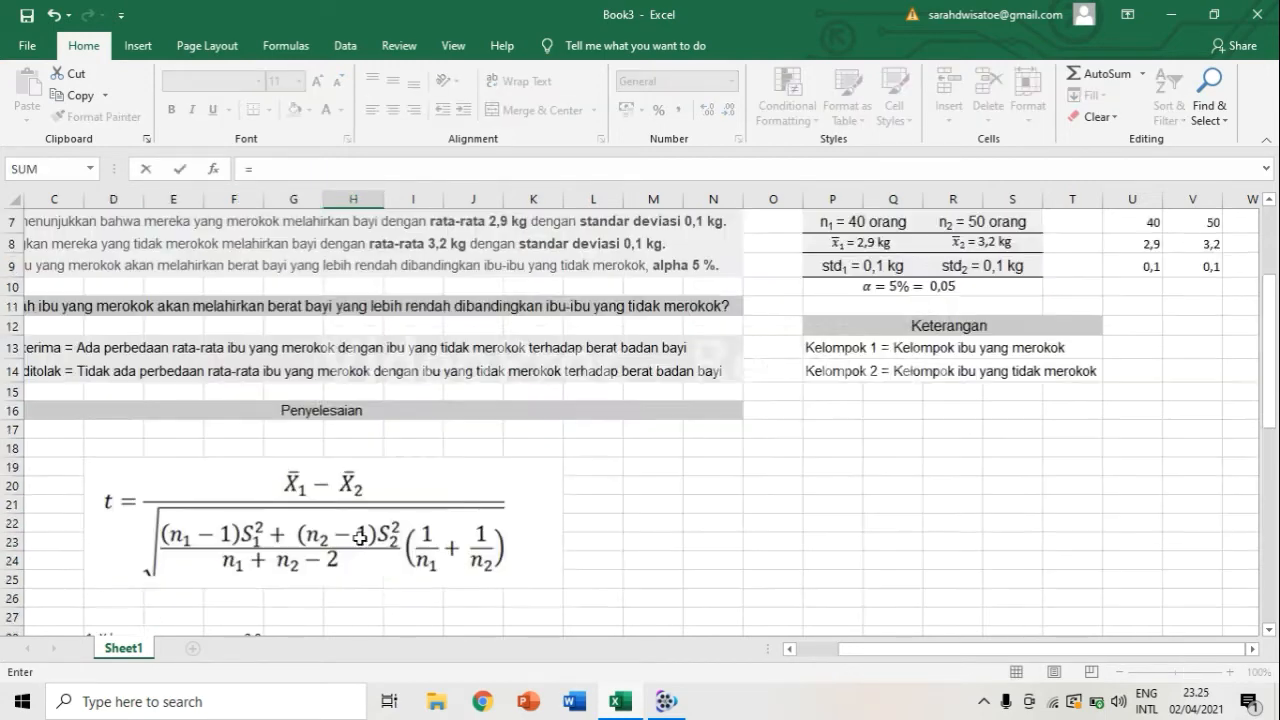
text(()
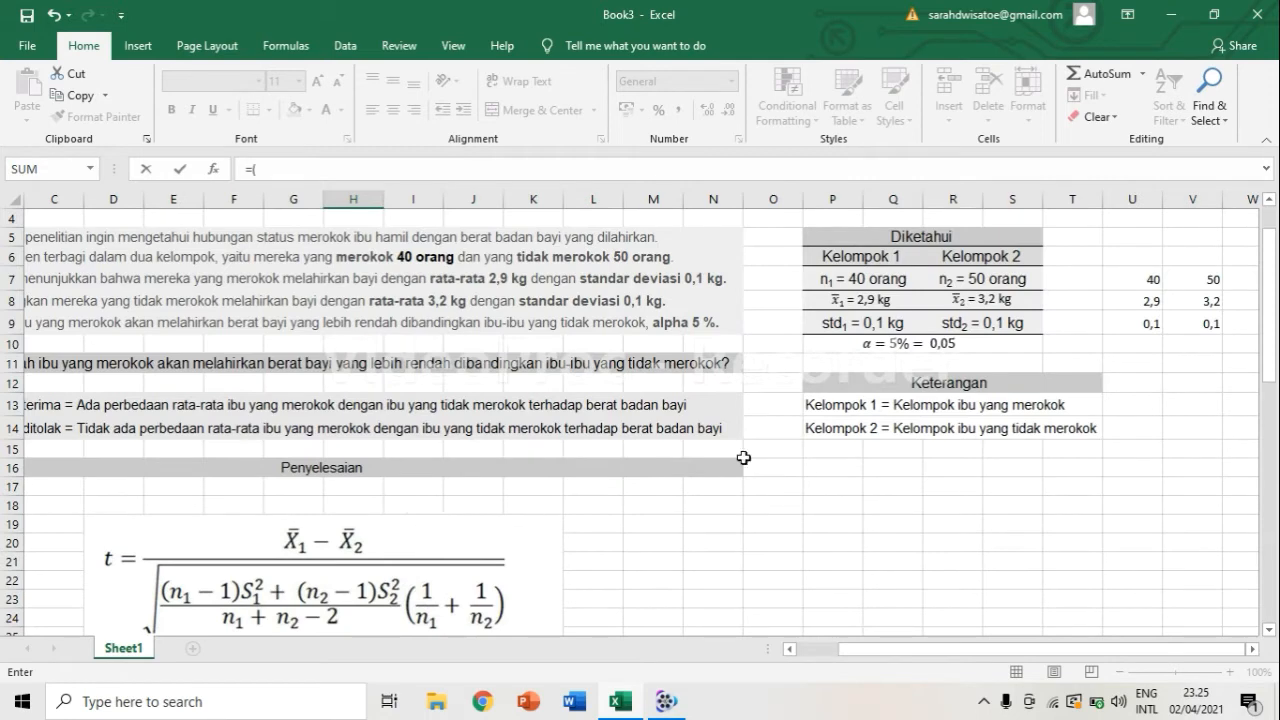
click(1133, 280)
scroll(680, 469, down, 3)
scroll(680, 469, down, 2)
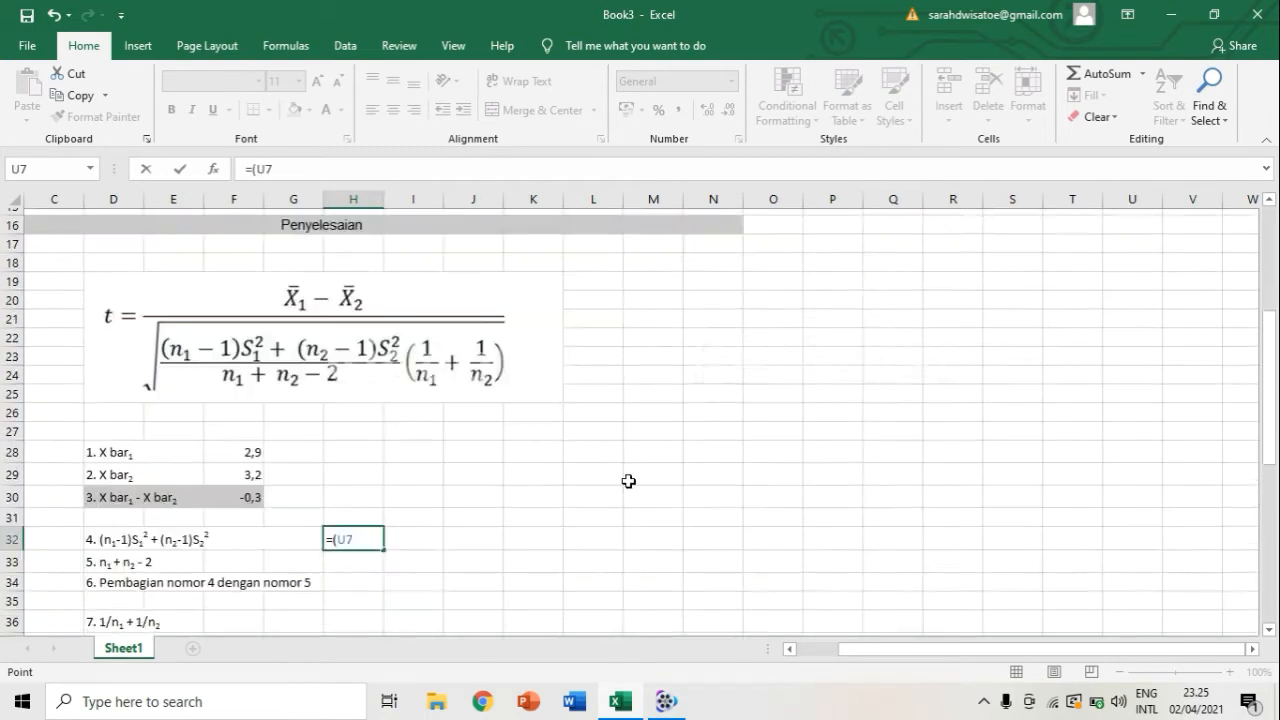
text(-)
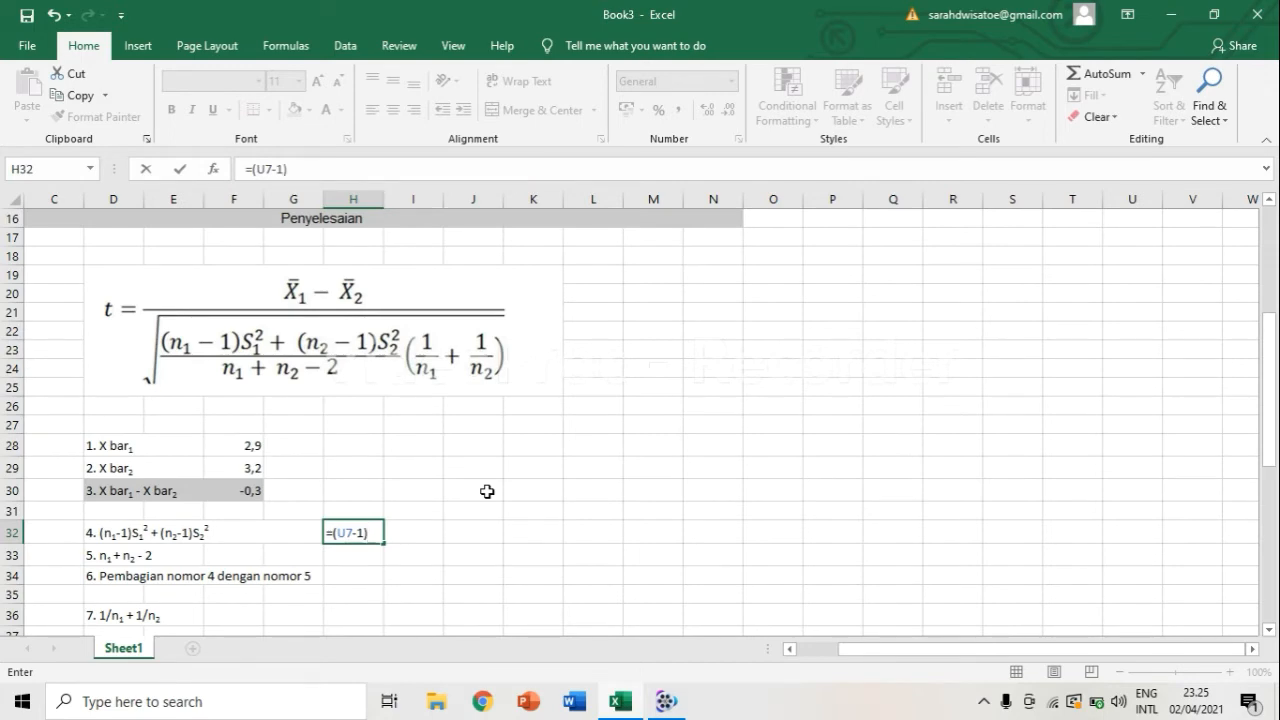
text(1)*)
scroll(517, 472, up, 5)
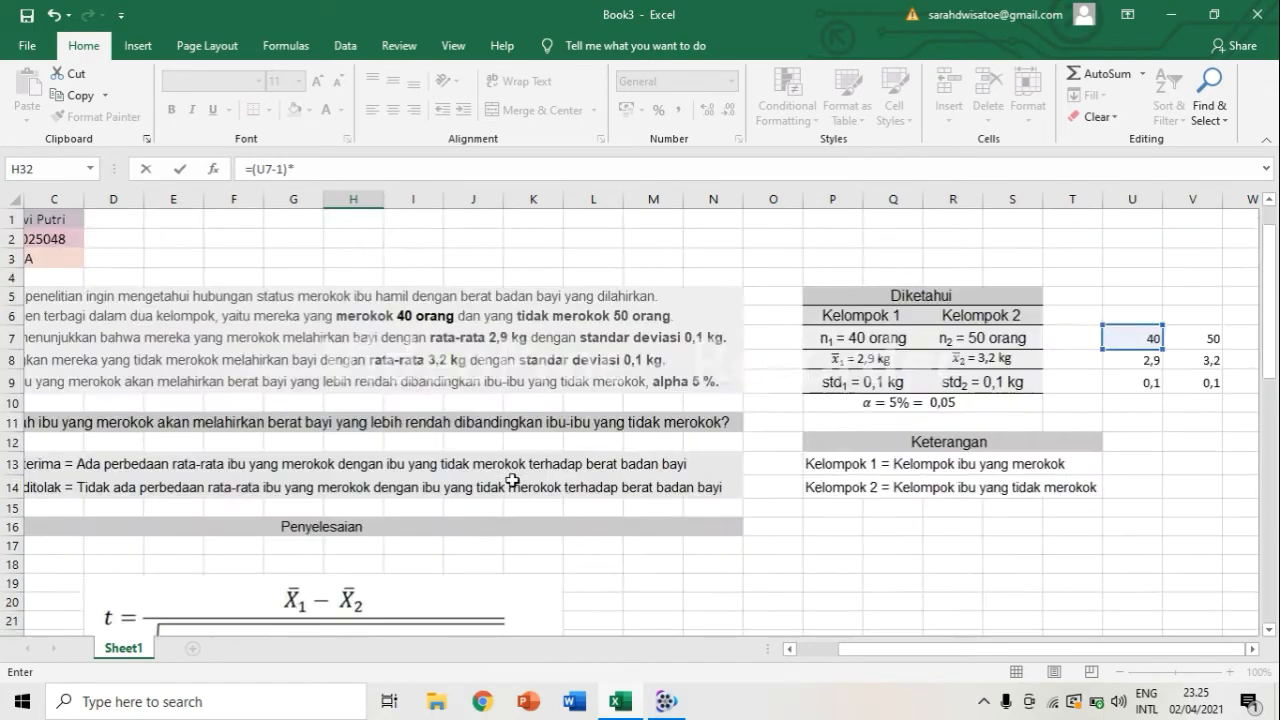
click(1144, 383)
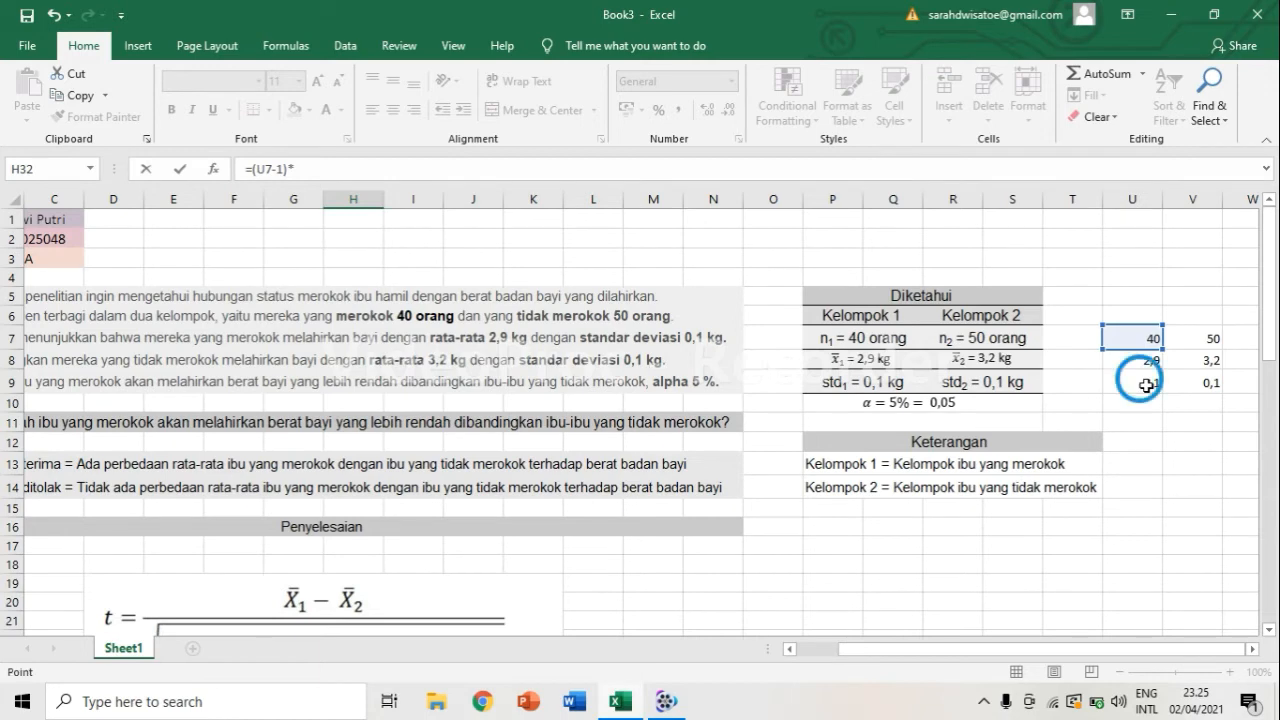
scroll(585, 512, down, 6)
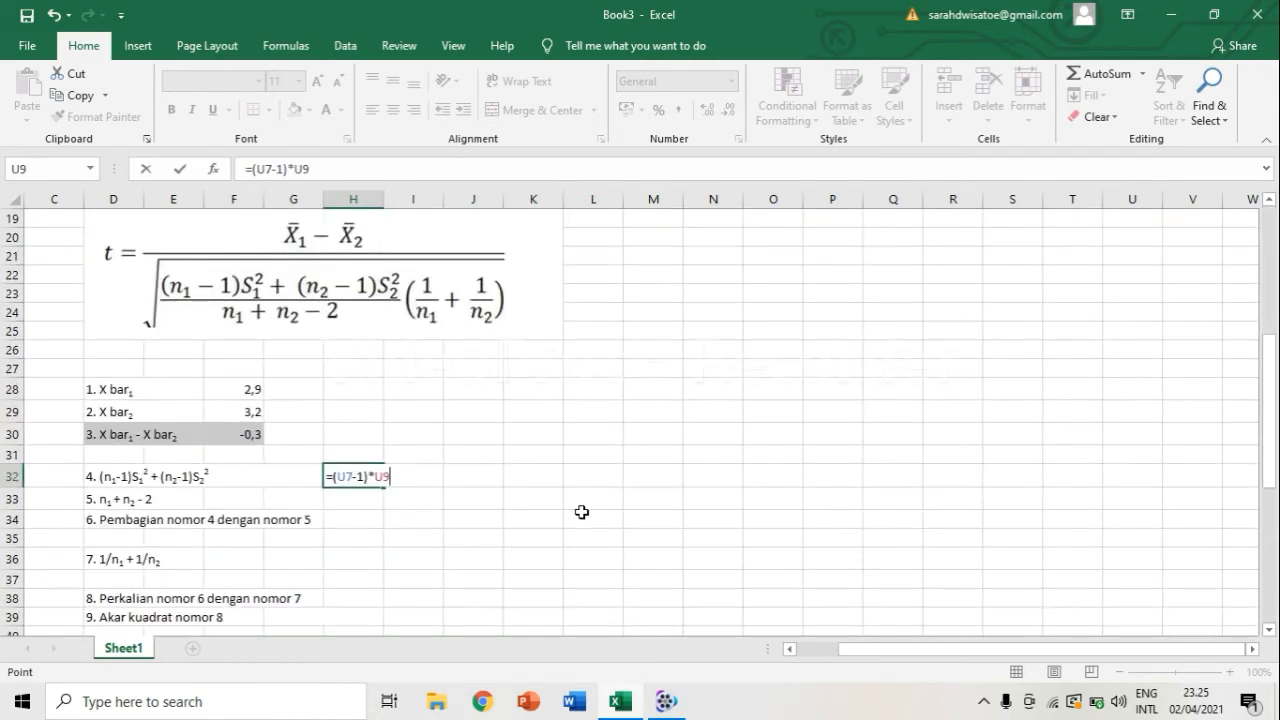
text(^2)
Complete the H32 formula by adding the group 2 term + (V7-1)*V9^2.
text(+ ()
scroll(581, 512, up, 4)
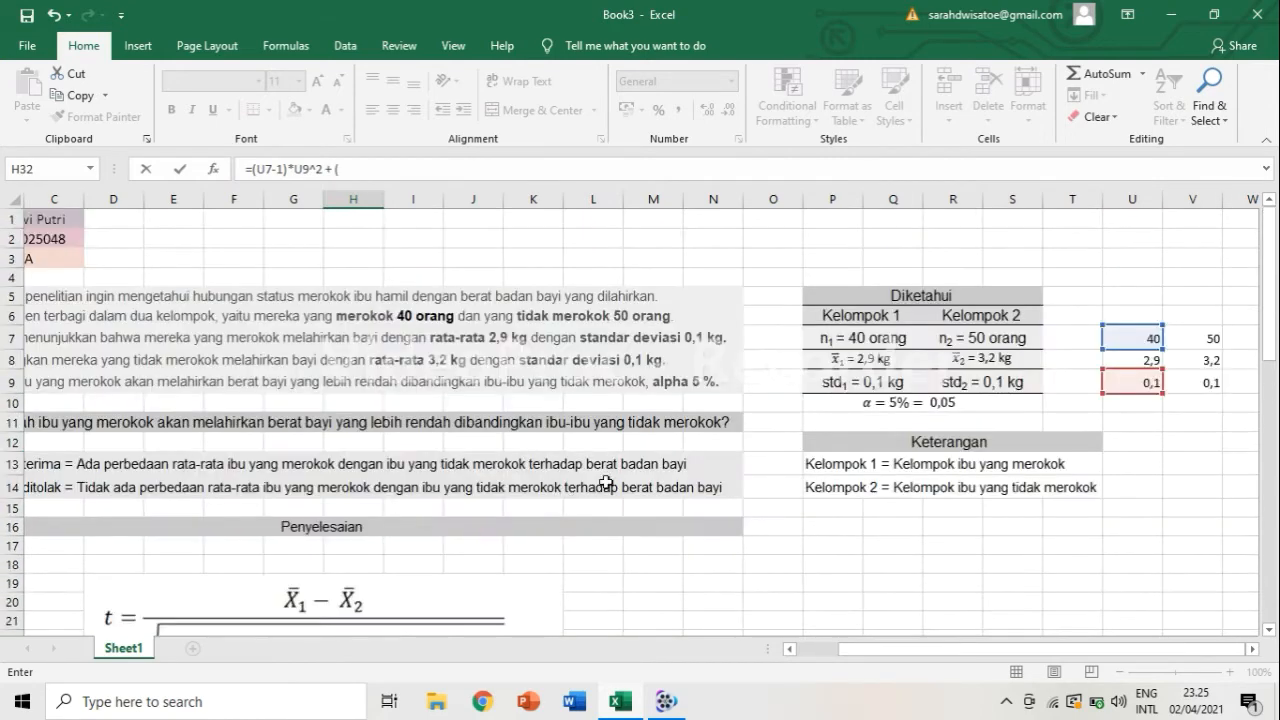
scroll(585, 485, down, 5)
scroll(585, 481, up, 7)
click(1208, 338)
scroll(796, 424, down, 5)
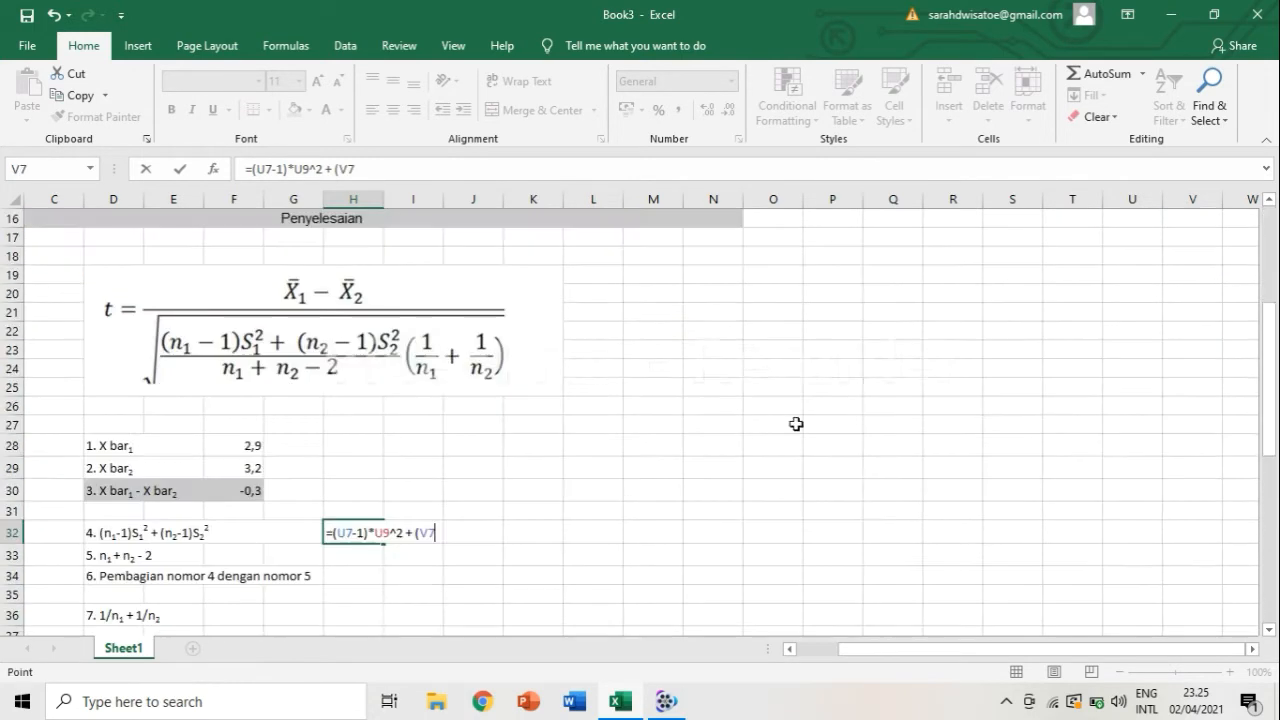
scroll(796, 424, down, 2)
text(-1)*)
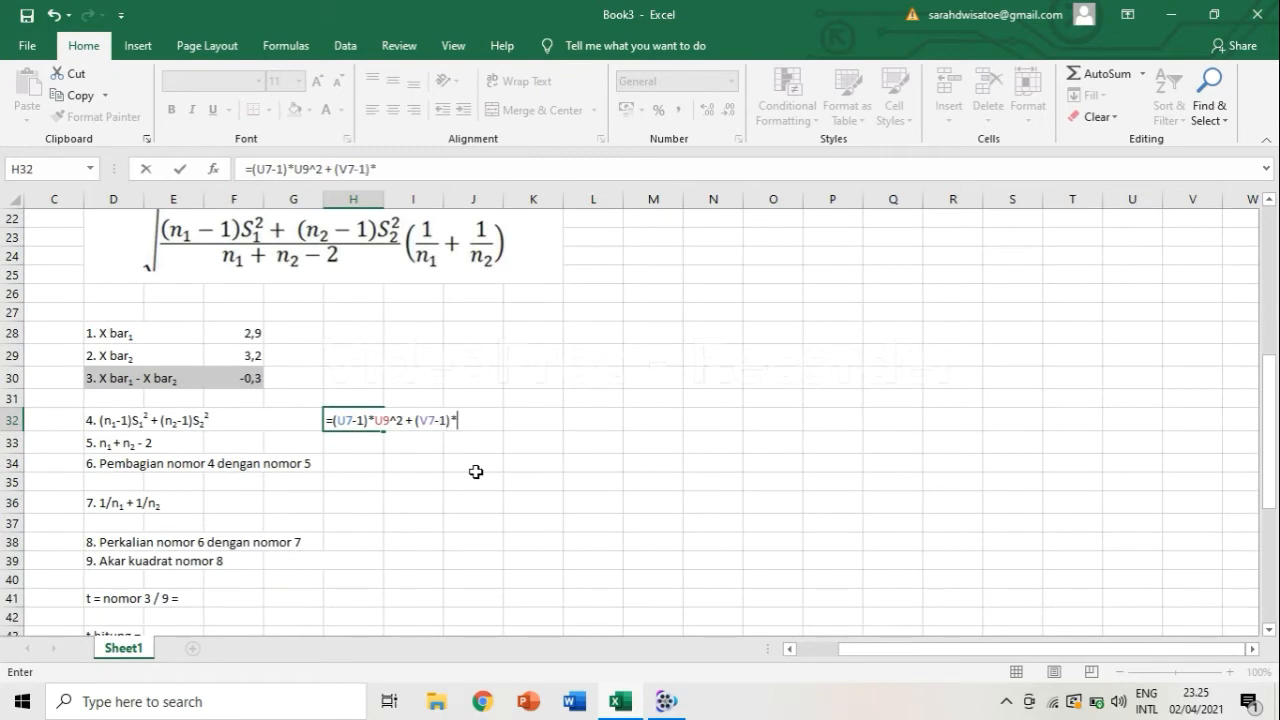
scroll(476, 471, up, 7)
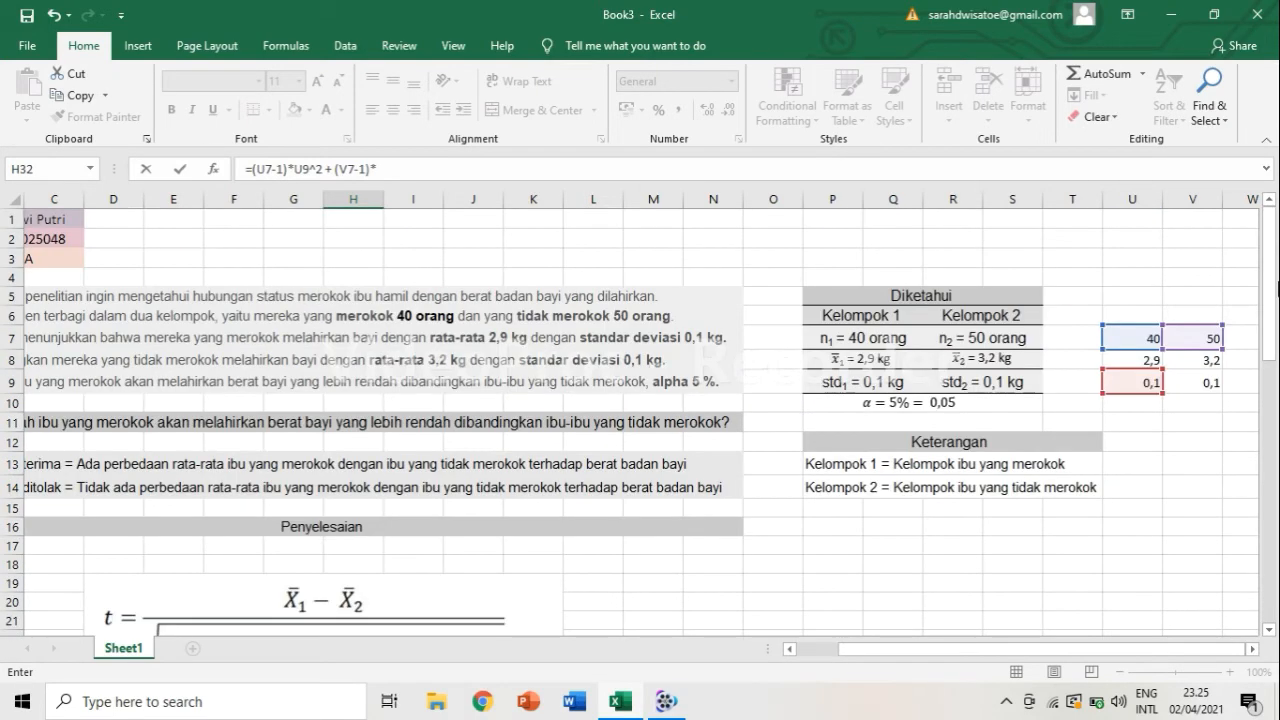
click(1199, 385)
scroll(591, 509, down, 7)
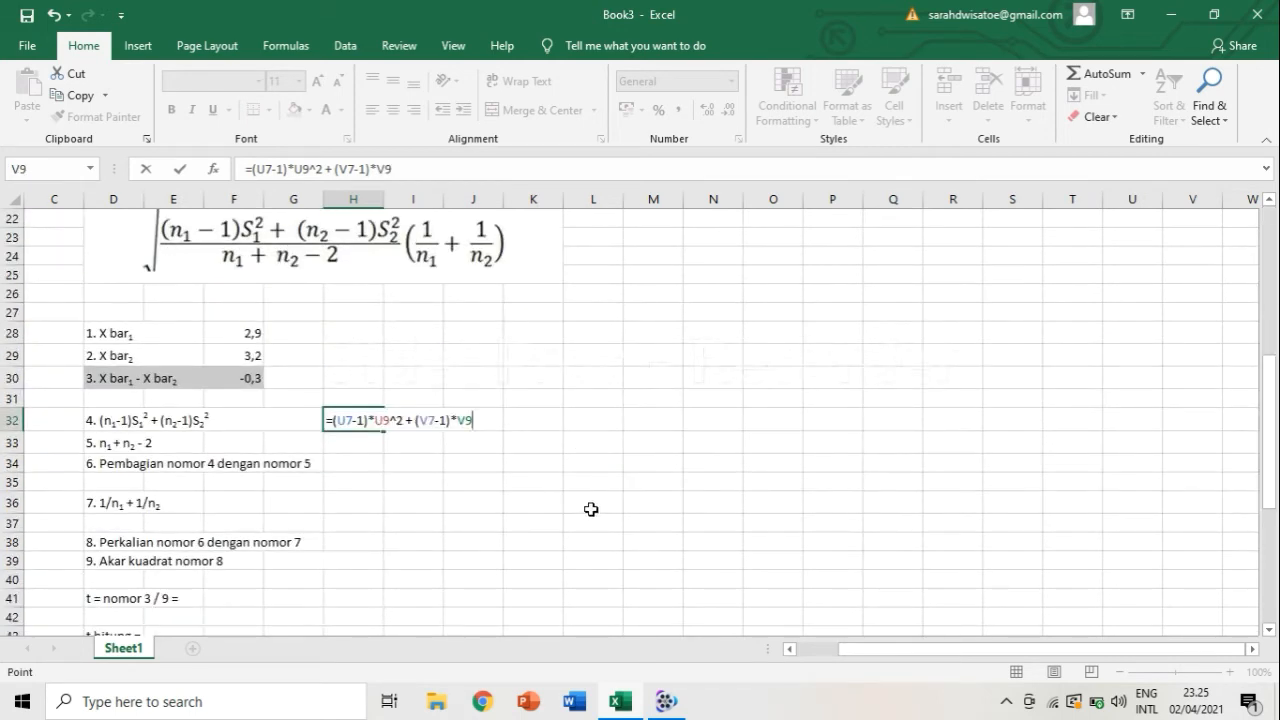
text(^^)
key(Return)
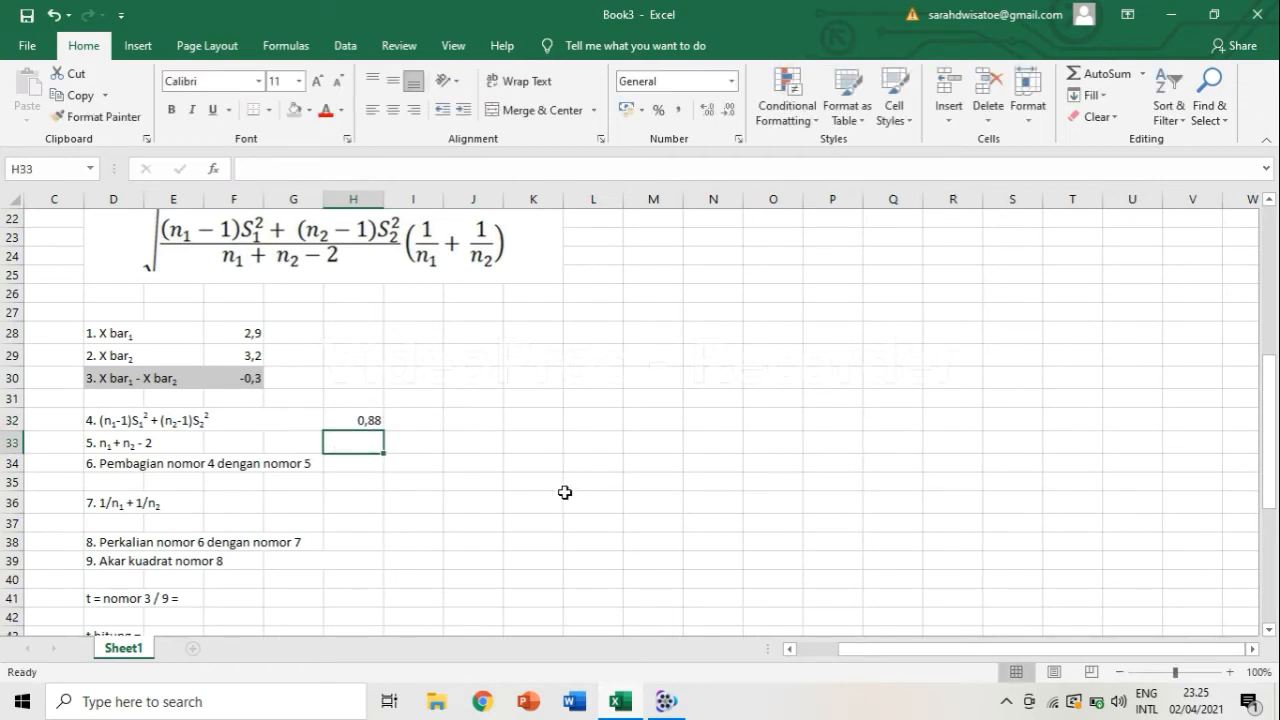
Compare the labels of items 4 and 5 with the fraction under the root in the t formula.
scroll(422, 535, down, 1)
click(116, 362)
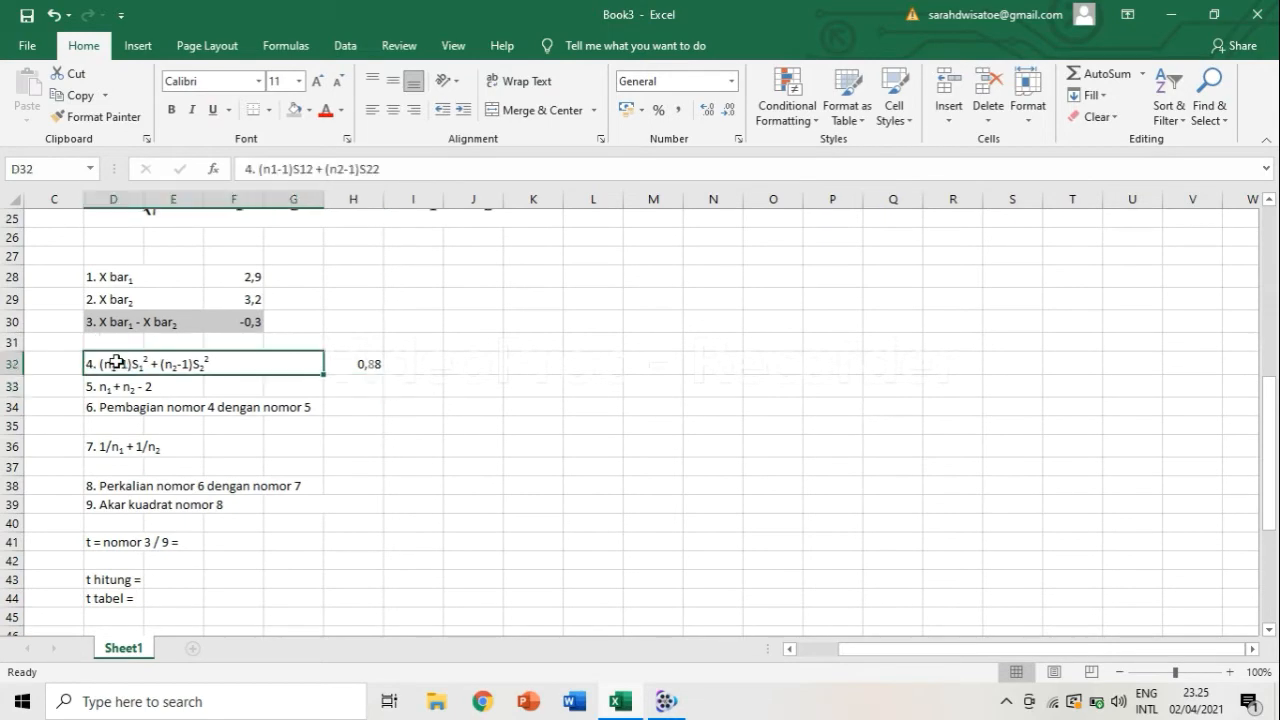
click(167, 385)
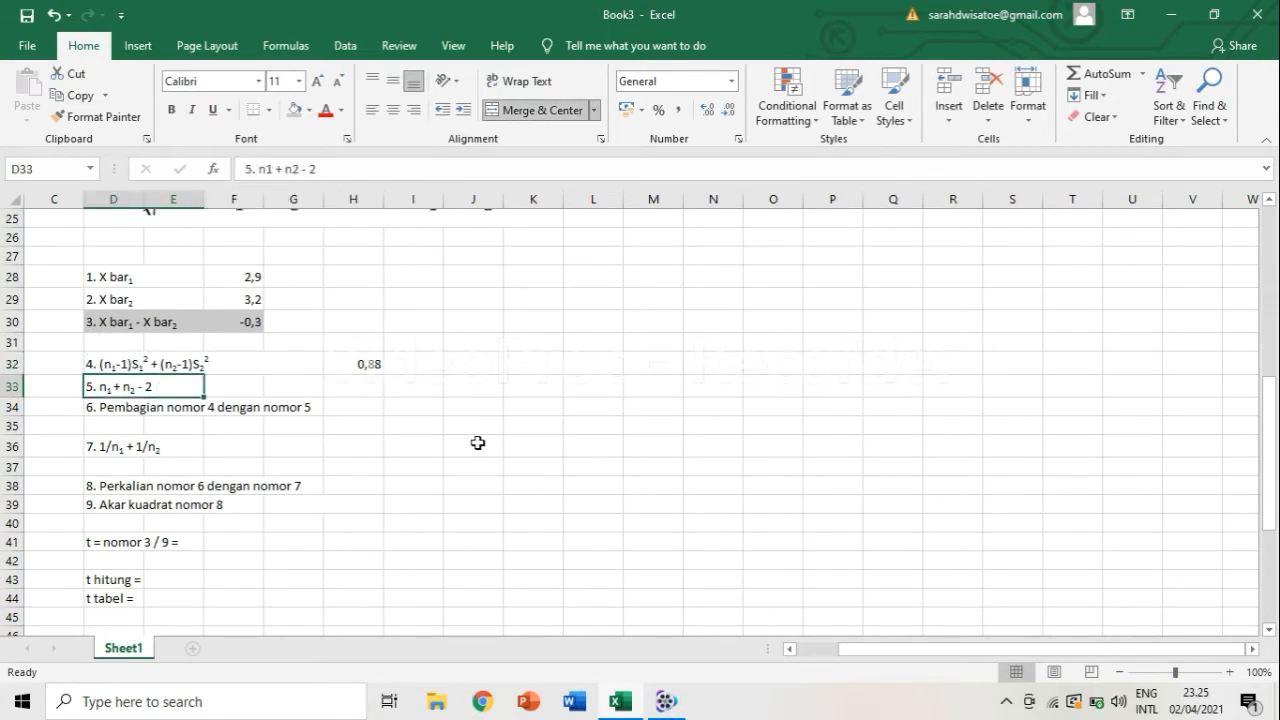
scroll(477, 443, up, 1)
scroll(477, 443, down, 1)
scroll(244, 442, up, 2)
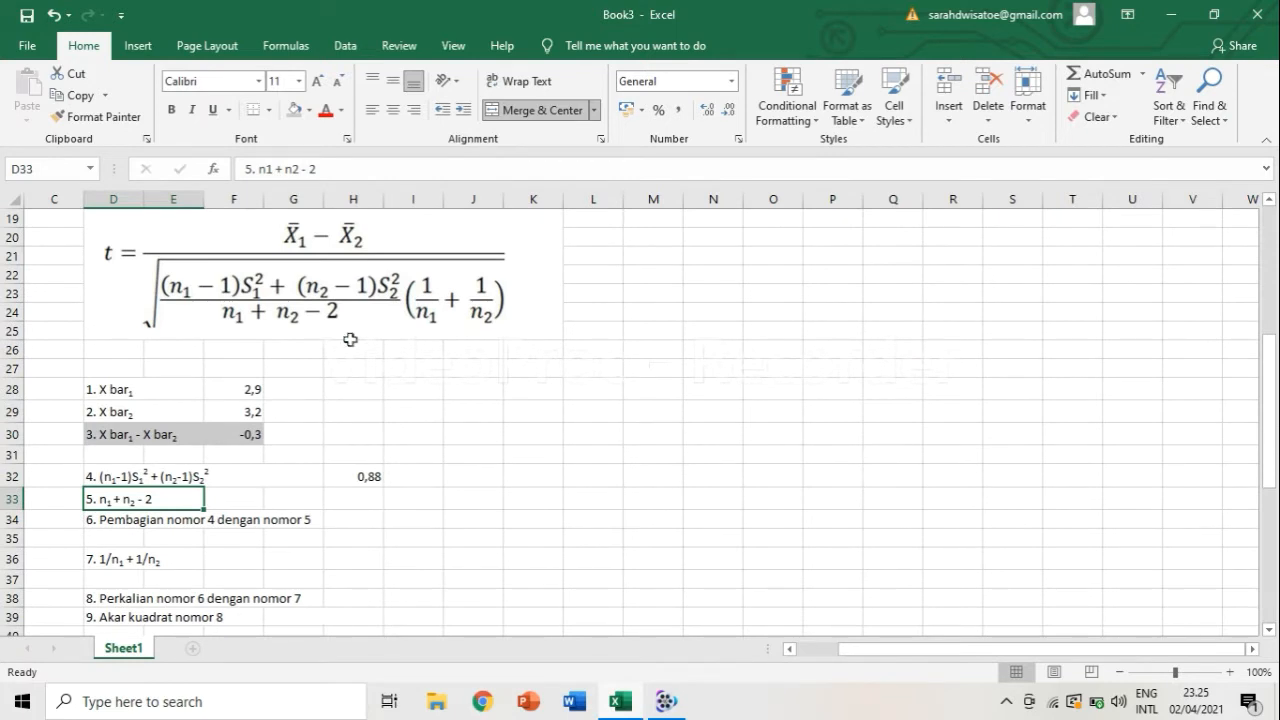
scroll(346, 342, down, 1)
scroll(343, 344, up, 1)
scroll(343, 344, down, 2)
Calculate n1 + n2 - 2 in H33 with the formula =U7+V7-2.
click(355, 389)
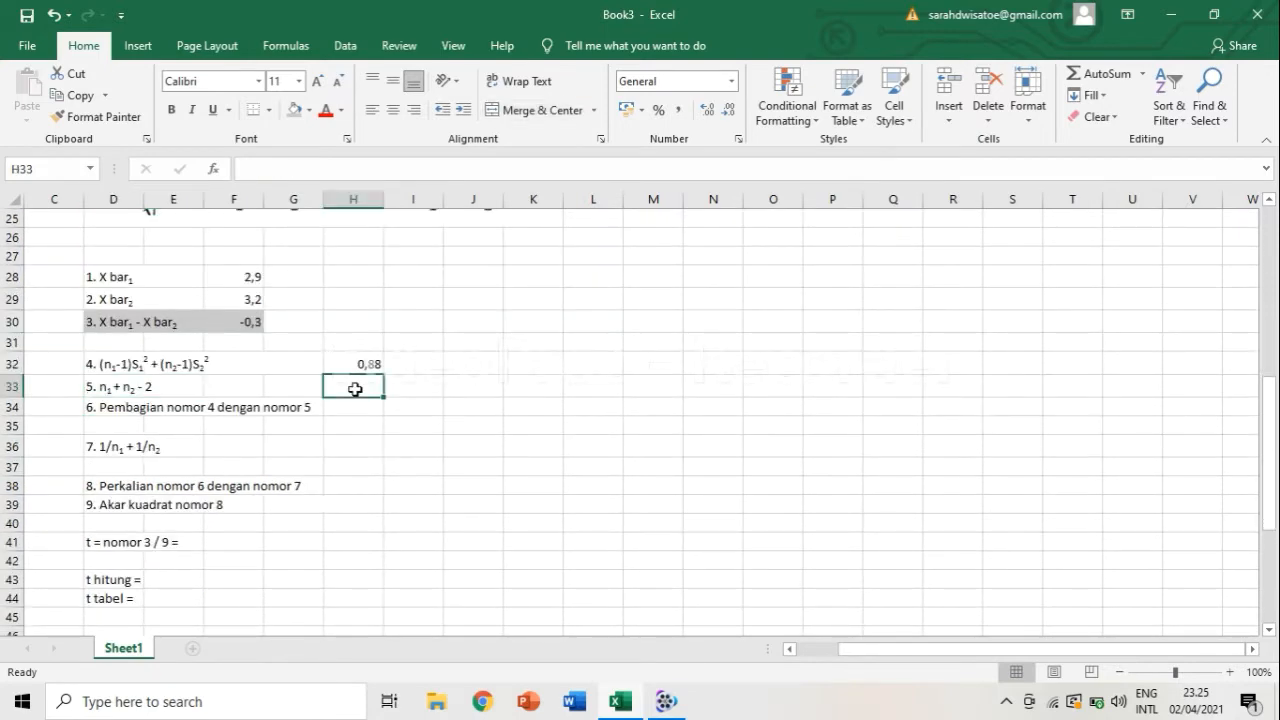
text(=)
scroll(1131, 331, up, 8)
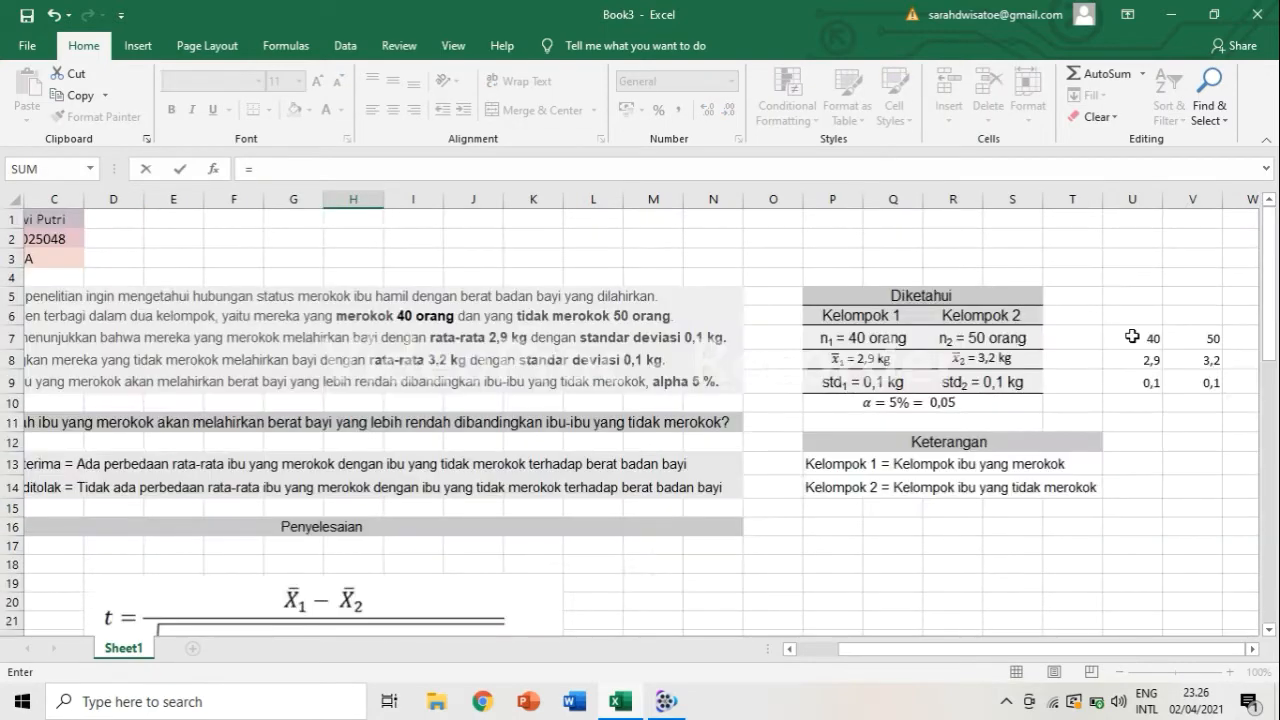
click(1132, 336)
scroll(652, 432, down, 7)
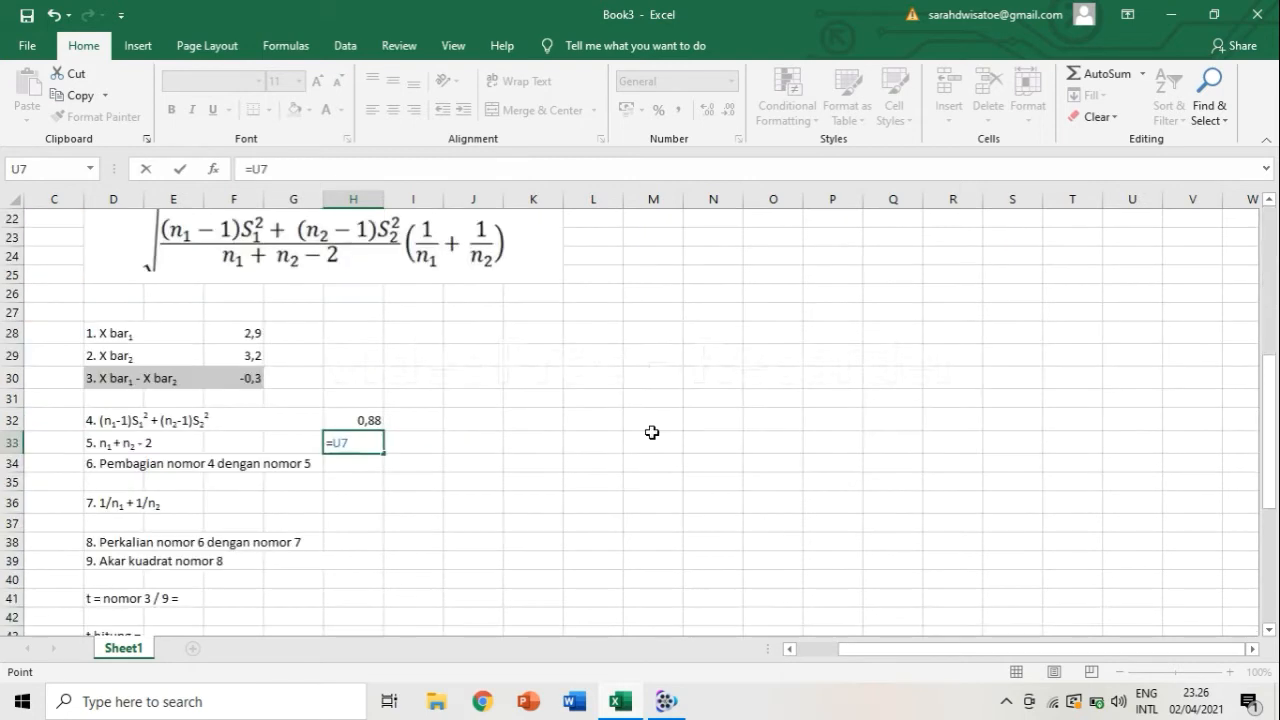
text(+)
scroll(652, 432, up, 6)
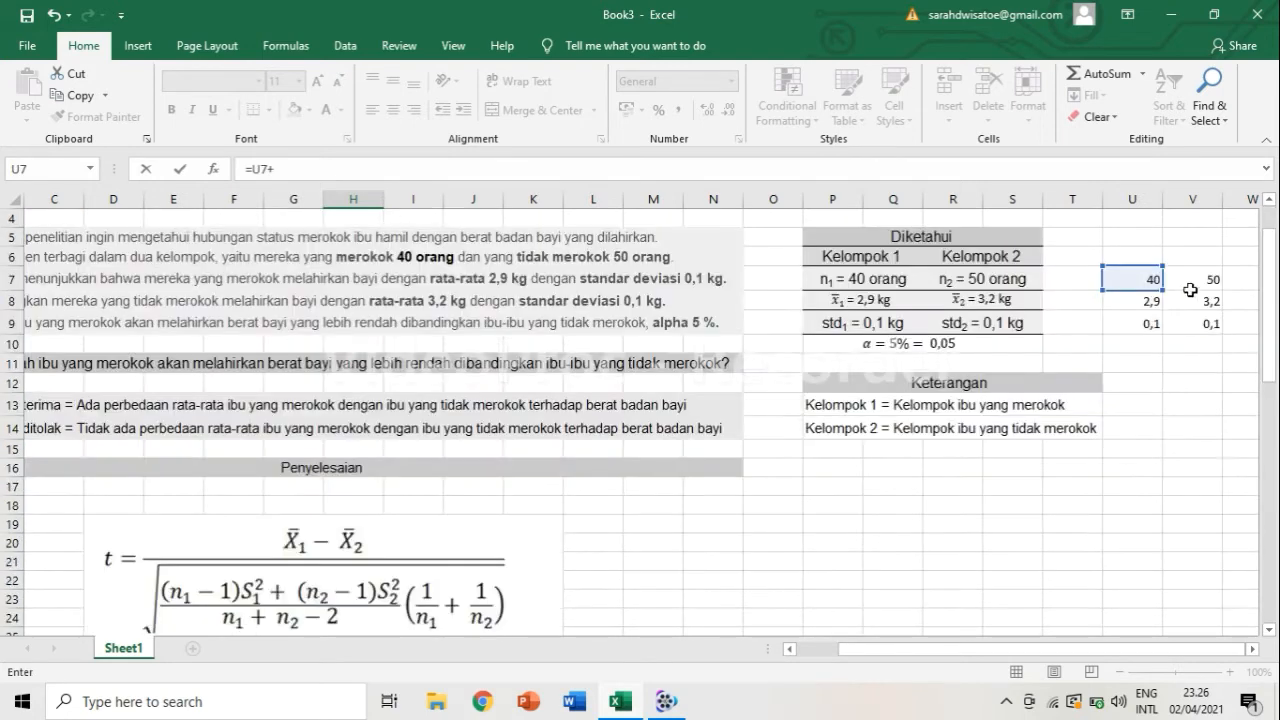
click(1188, 281)
scroll(575, 504, down, 4)
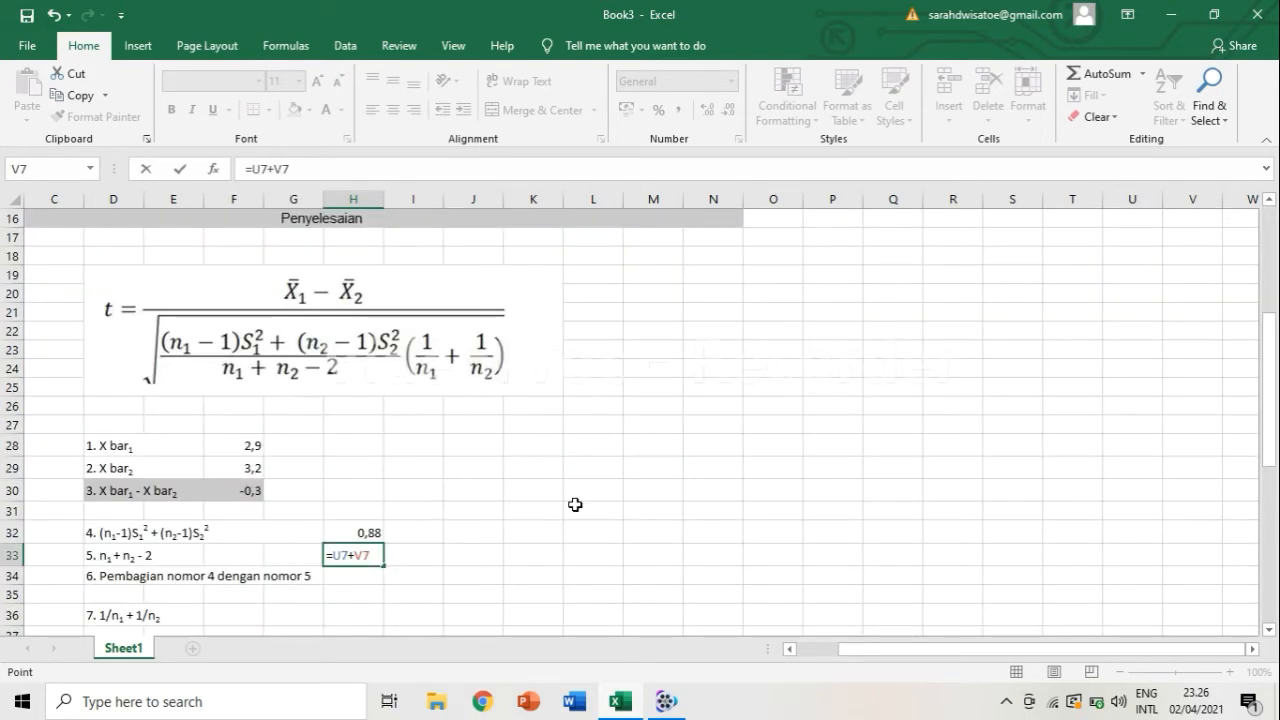
text(-2)
key(Return)
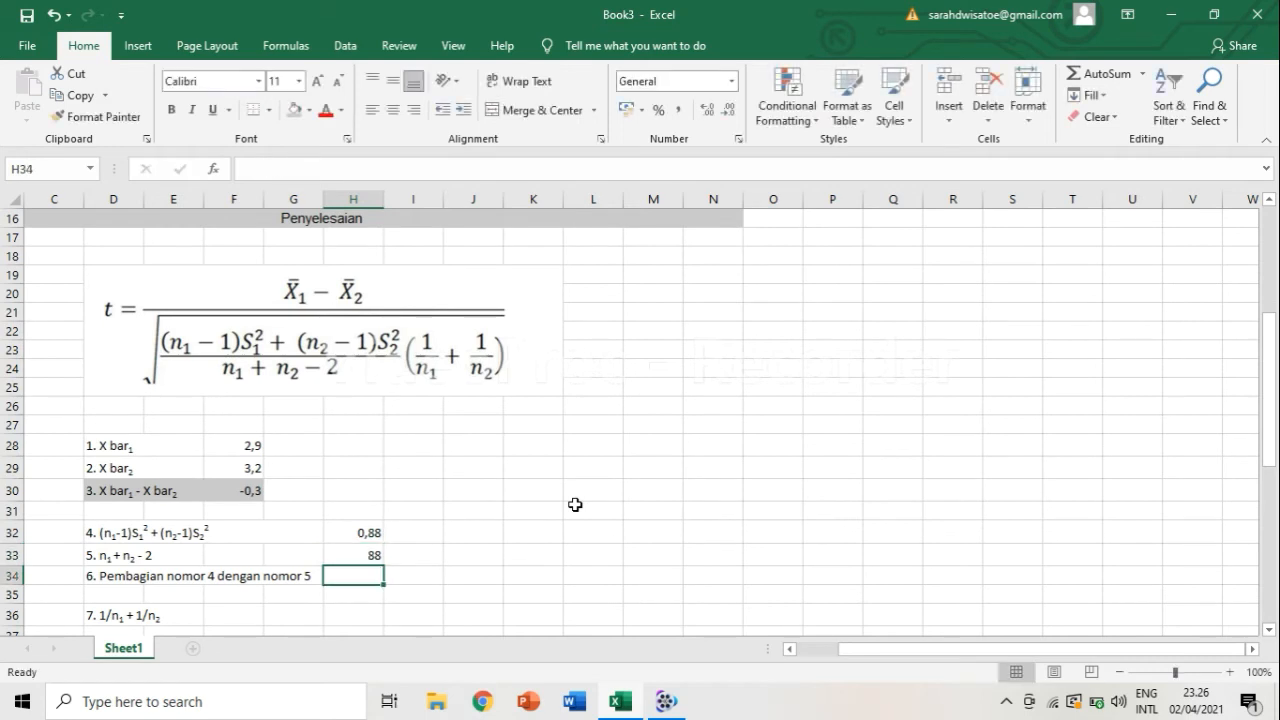
Divide the item 4 result by the item 5 result in H34 with the formula =H32/H33.
scroll(474, 520, down, 2)
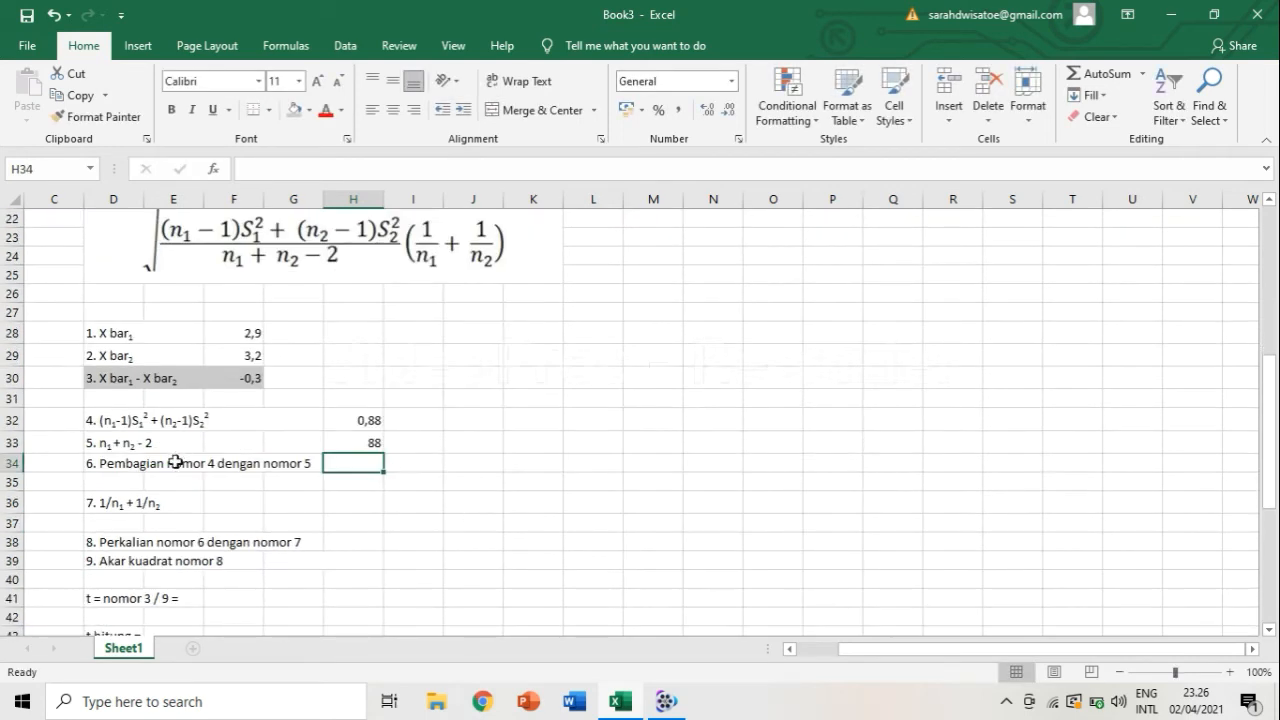
scroll(201, 453, up, 2)
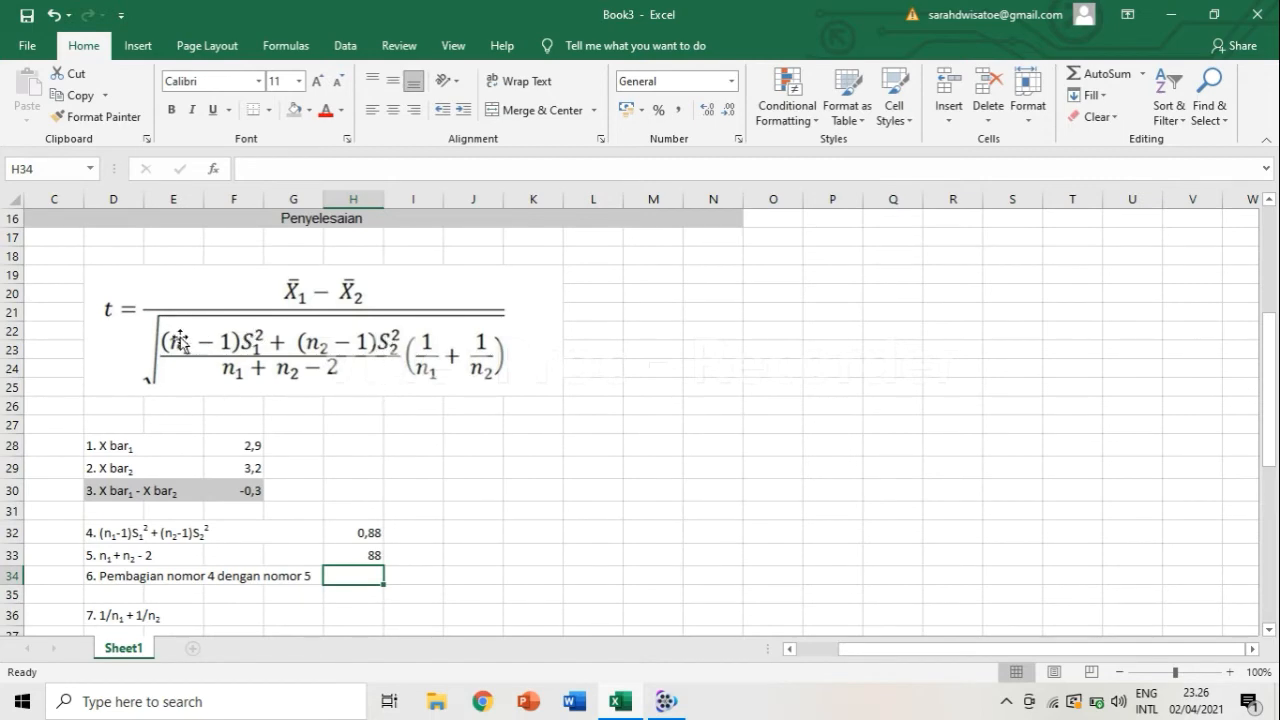
scroll(380, 380, down, 2)
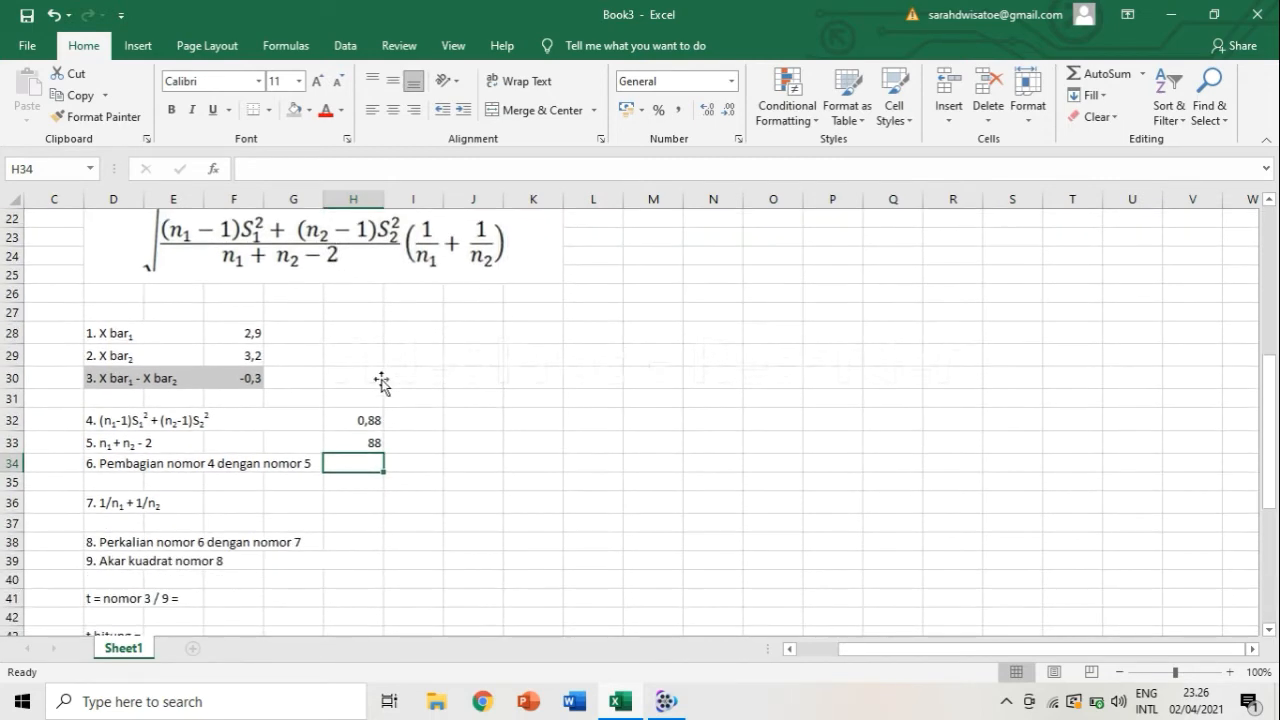
scroll(380, 380, up, 1)
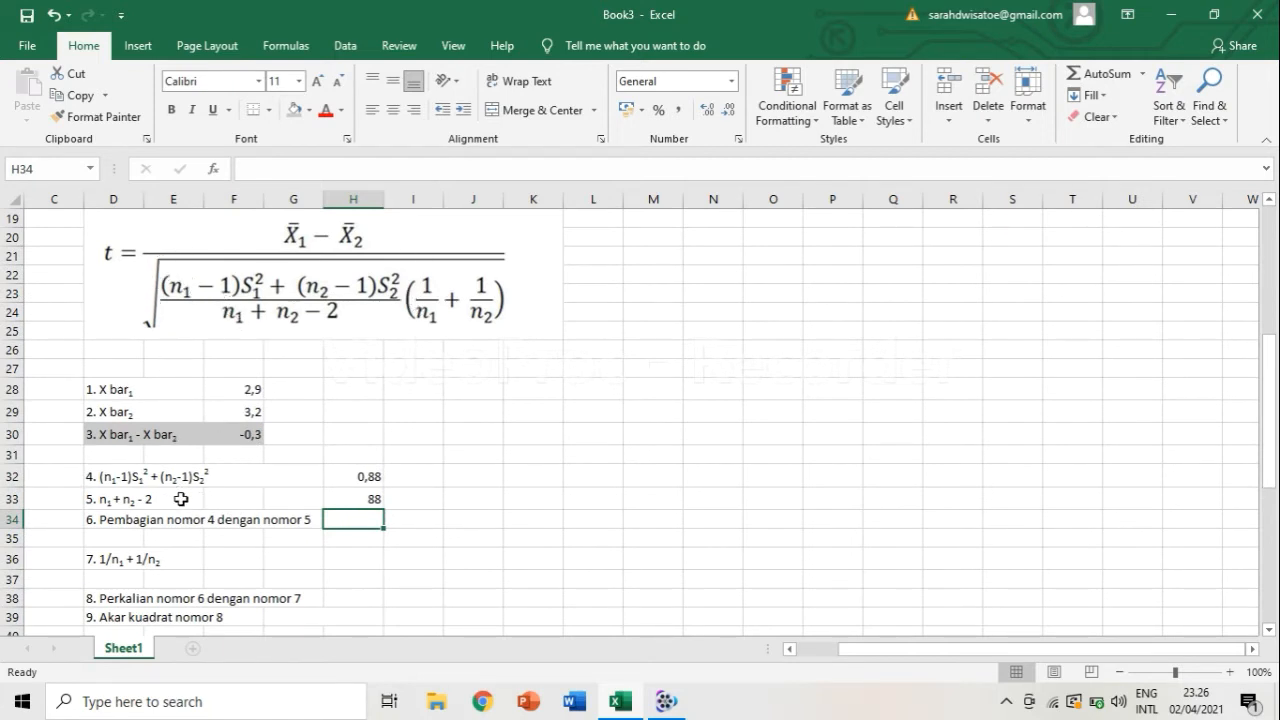
text(=)
click(361, 478)
text(/)
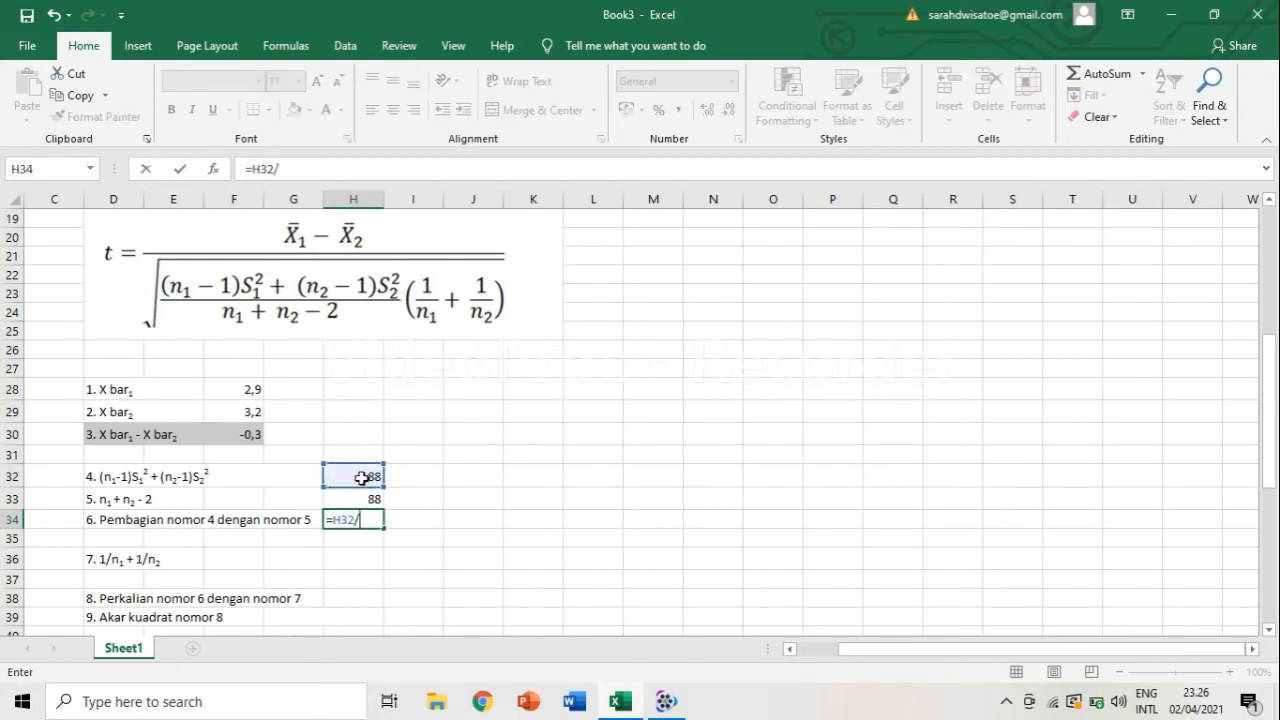
click(372, 499)
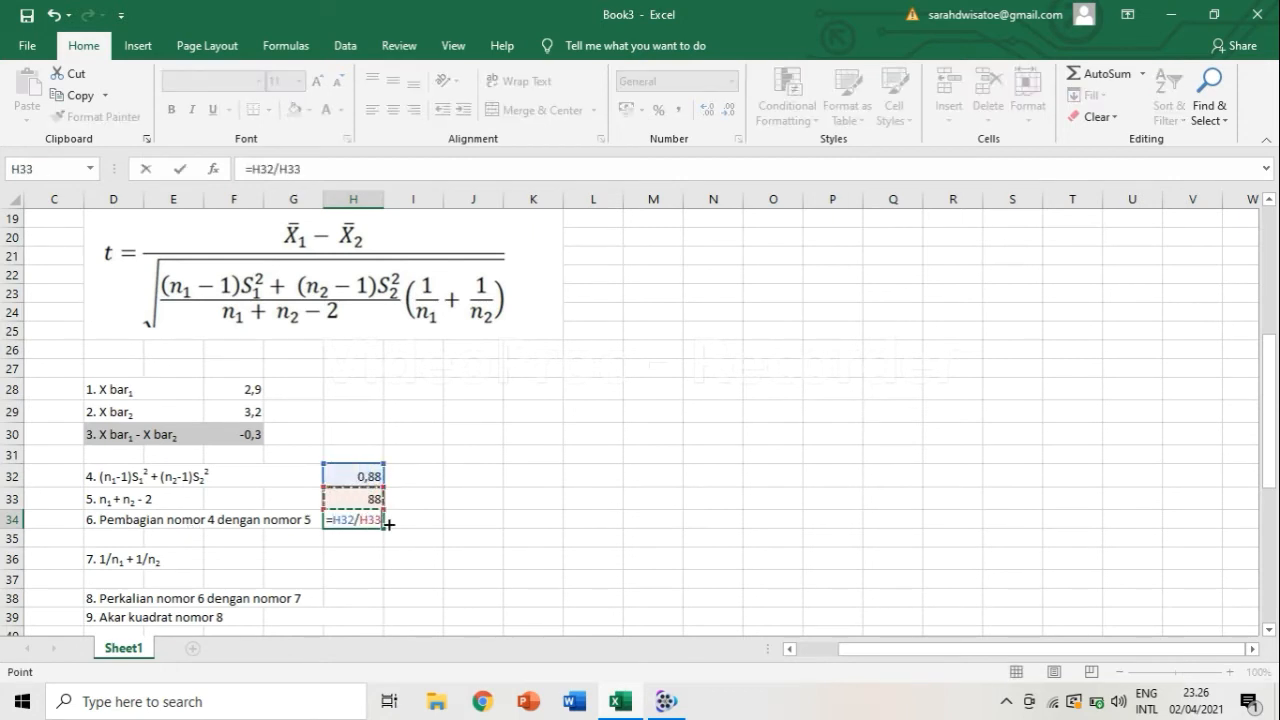
key(Return)
Start the item 7 formula for 1/n1 + 1/n2 in F36 with the group 1 term =1/U7.
scroll(517, 520, down, 1)
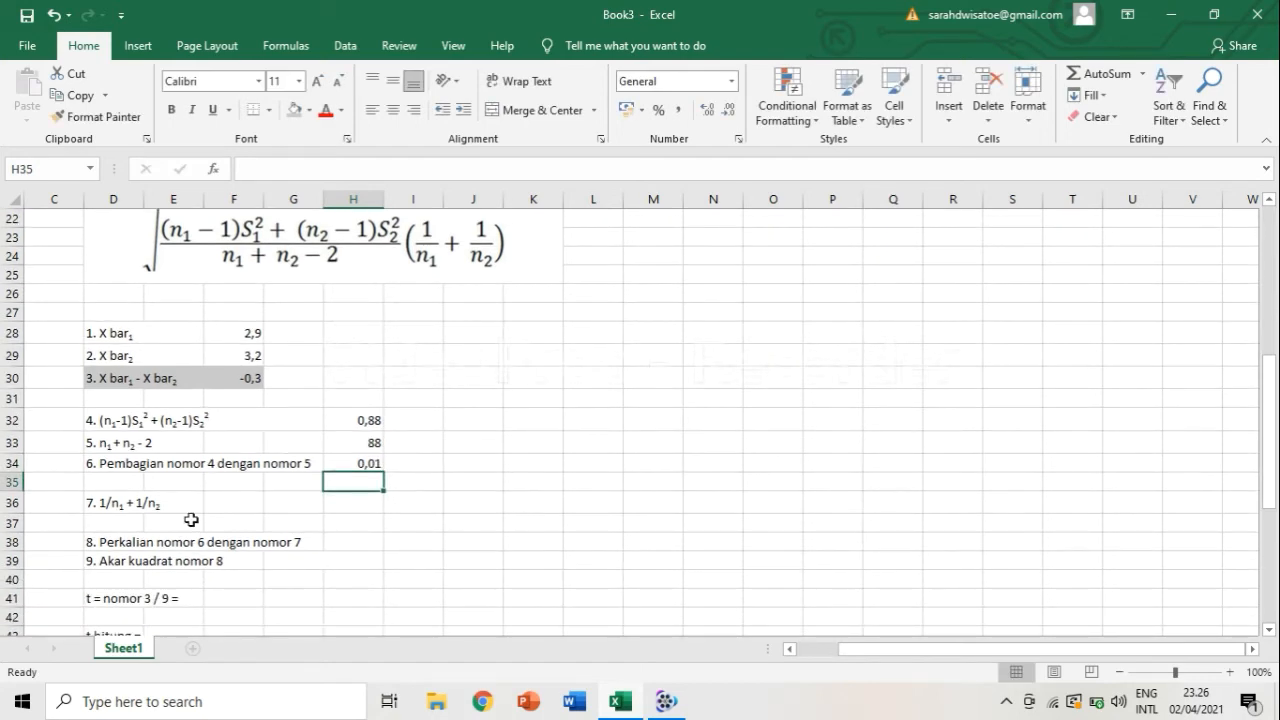
scroll(190, 520, down, 1)
click(229, 446)
scroll(604, 396, up, 3)
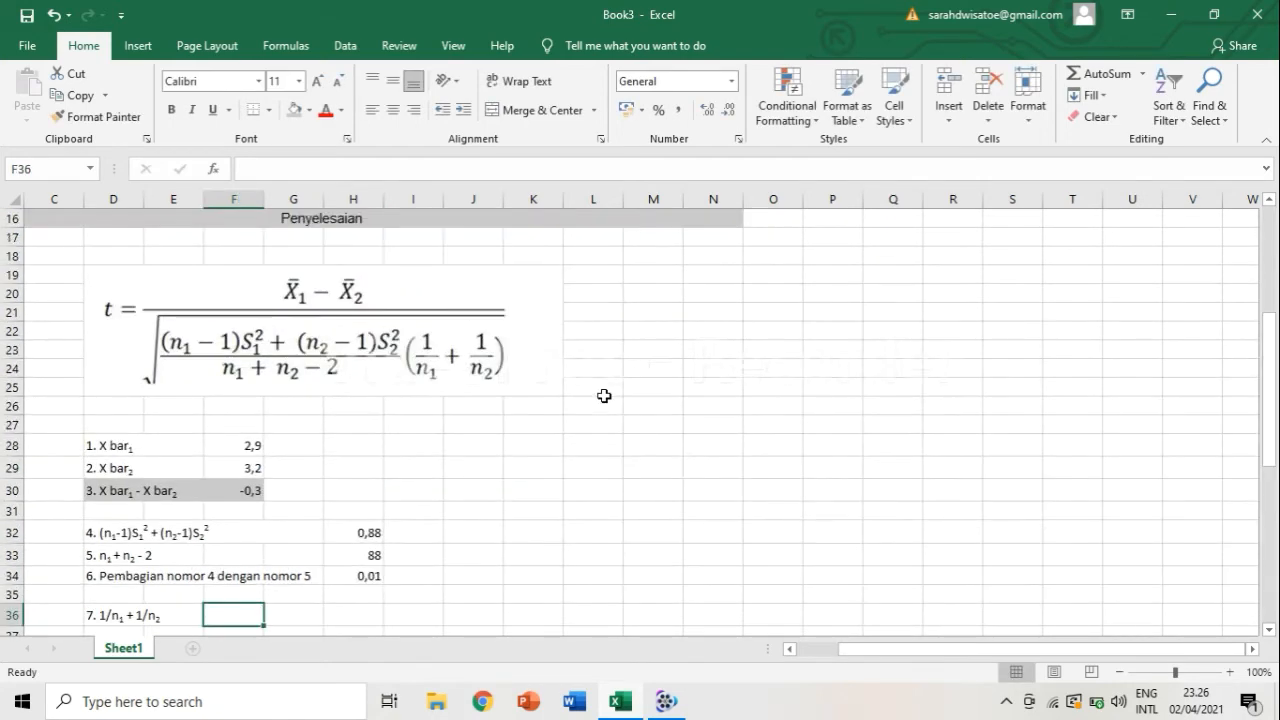
scroll(604, 396, up, 1)
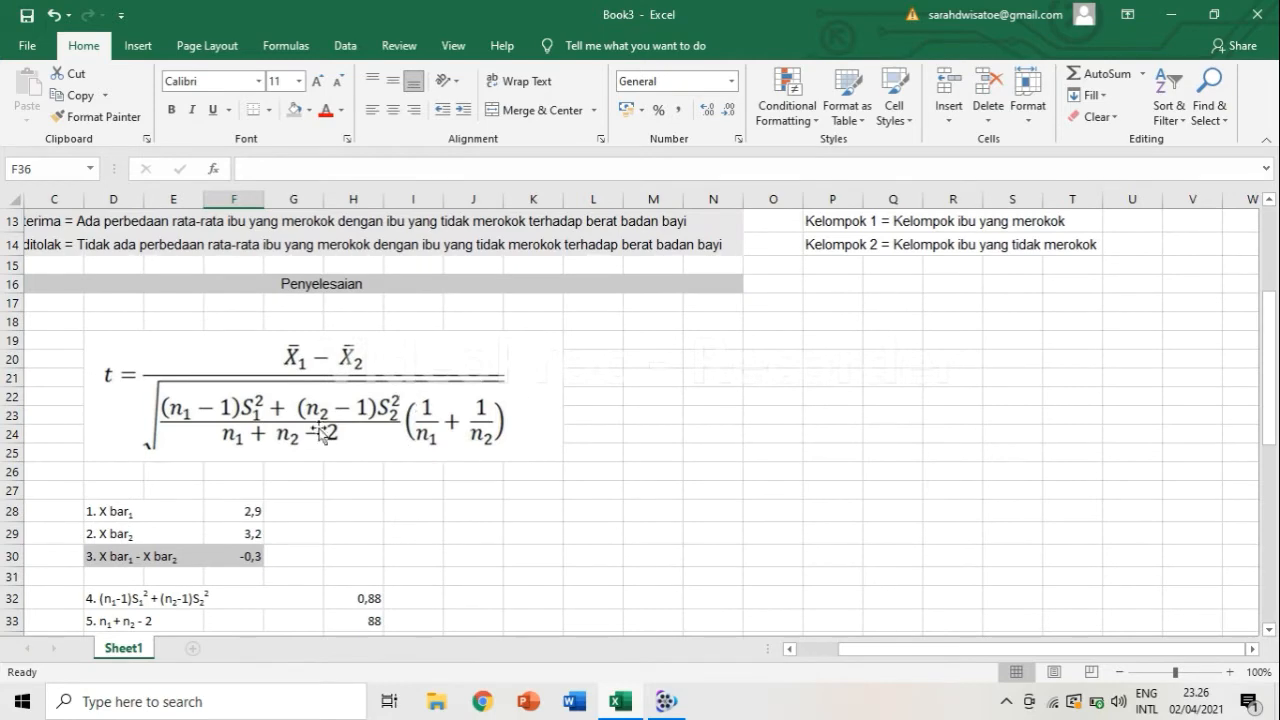
scroll(312, 432, down, 3)
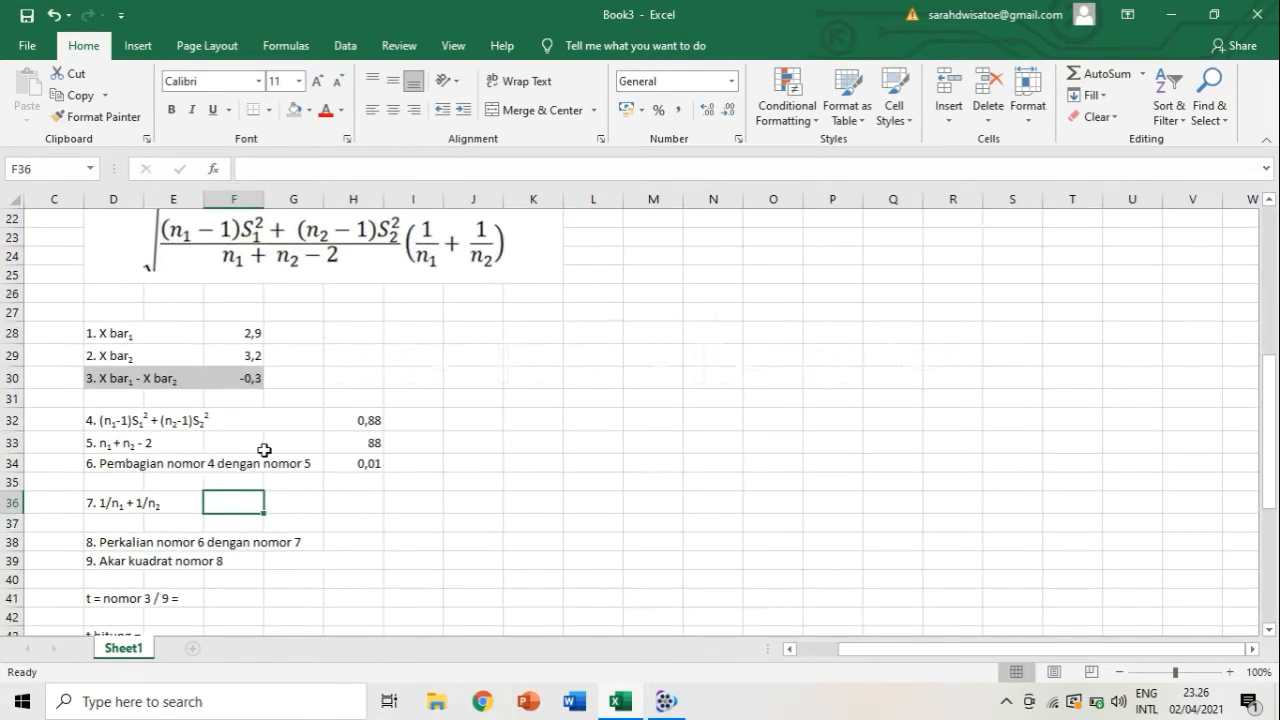
click(143, 500)
click(252, 503)
text(=)
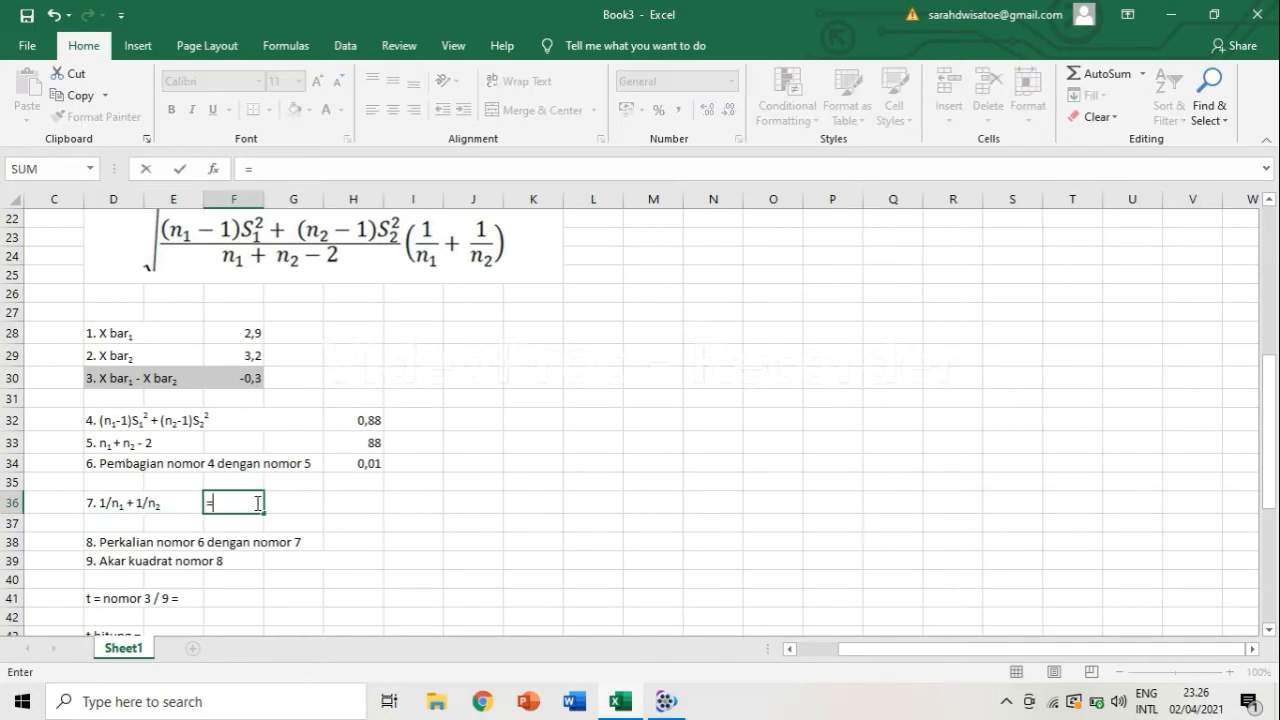
text(1/)
scroll(254, 430, up, 7)
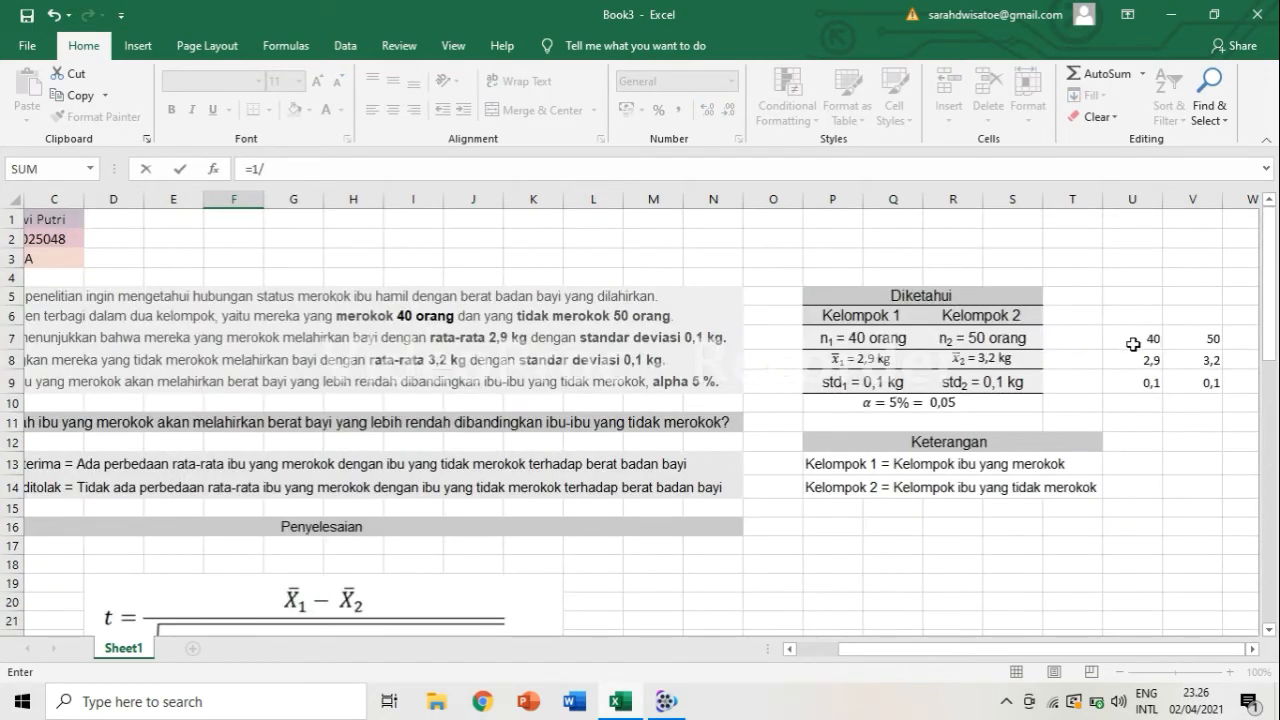
scroll(1134, 346, down, 6)
scroll(1134, 346, up, 3)
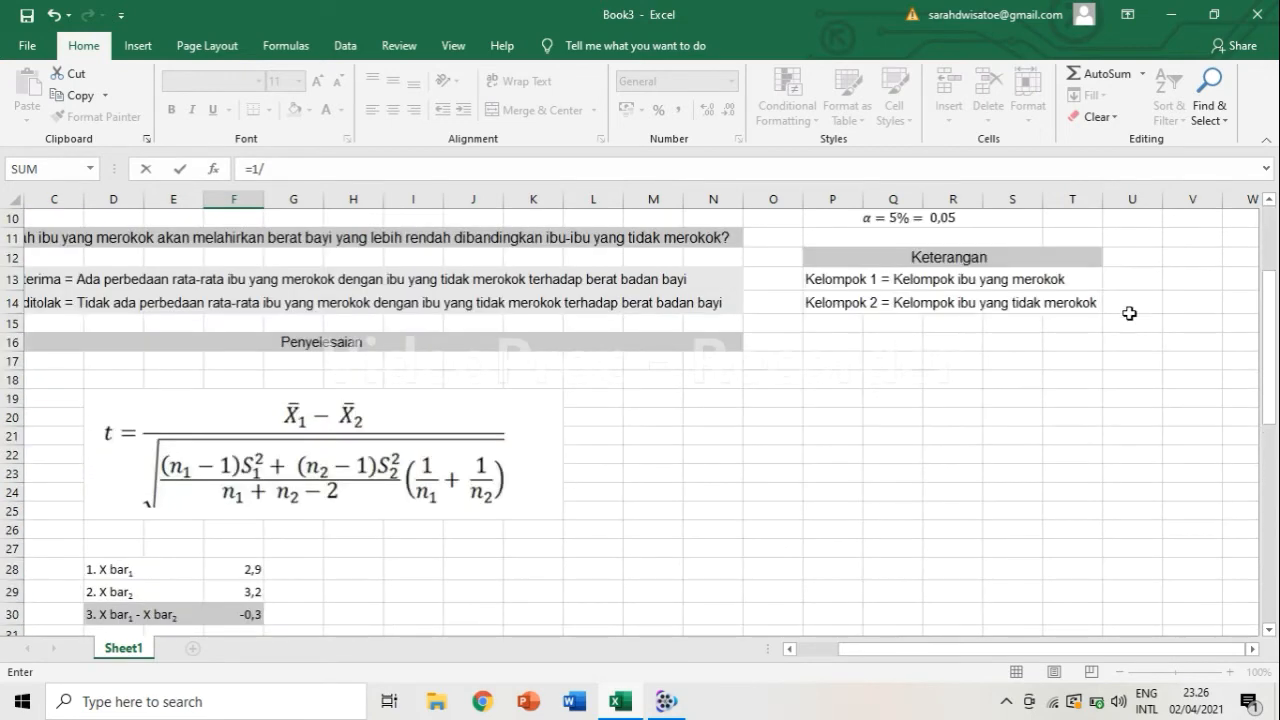
scroll(1129, 313, up, 3)
click(1130, 330)
Complete the F36 formula by adding the group 2 term + 1/V7.
scroll(307, 423, down, 7)
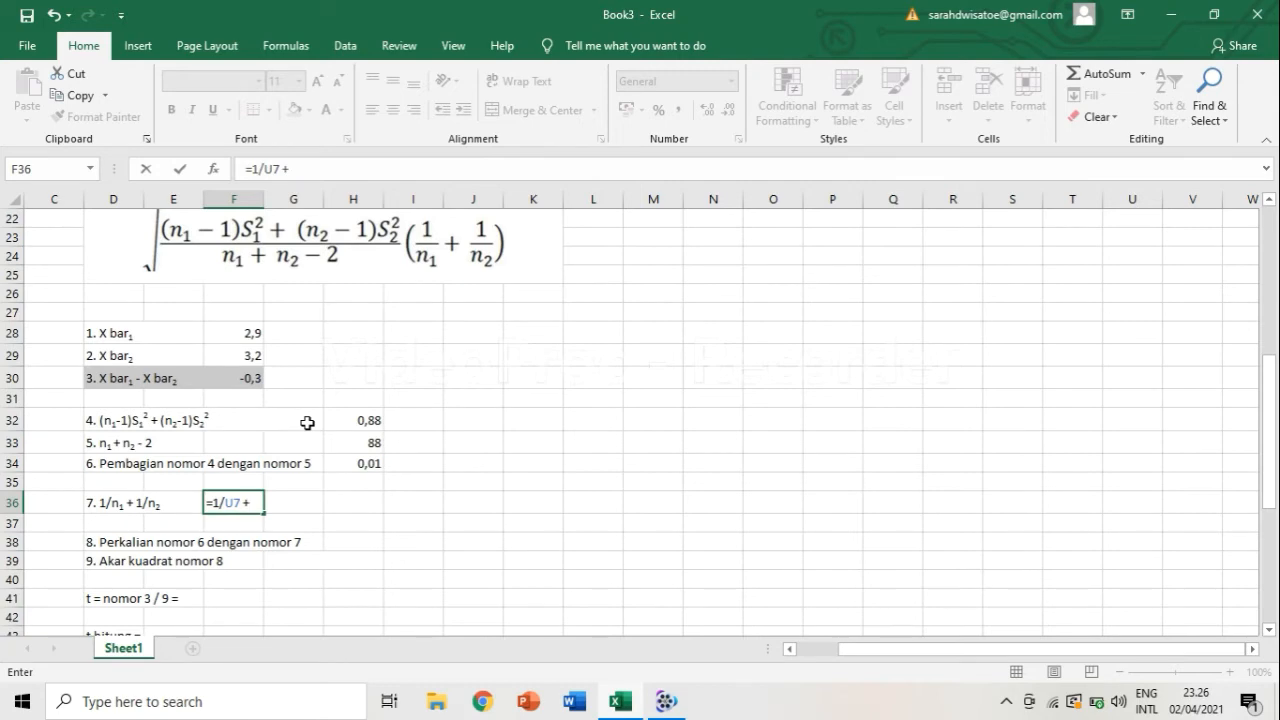
scroll(307, 423, up, 7)
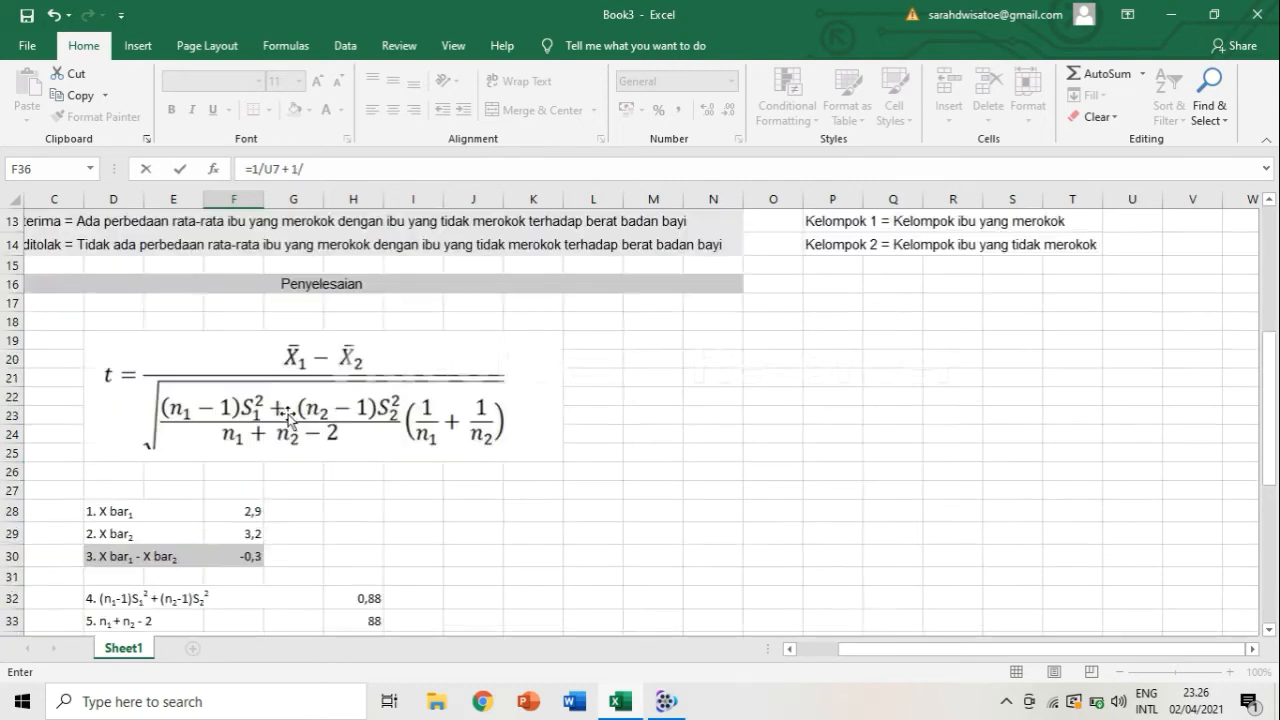
click(1180, 342)
scroll(611, 509, down, 8)
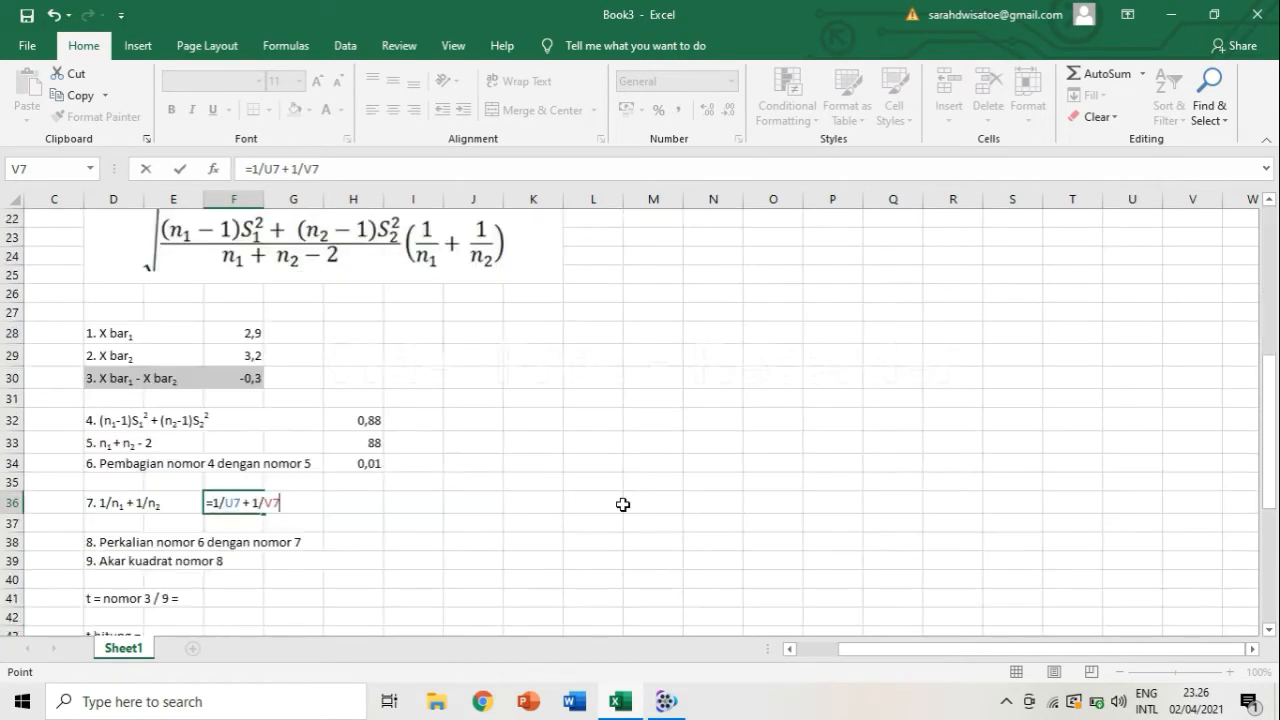
key(Return)
Shade the item 6 cells D34:H34 and the item 7 cells D36:F36 with a light grey fill.
scroll(226, 457, down, 1)
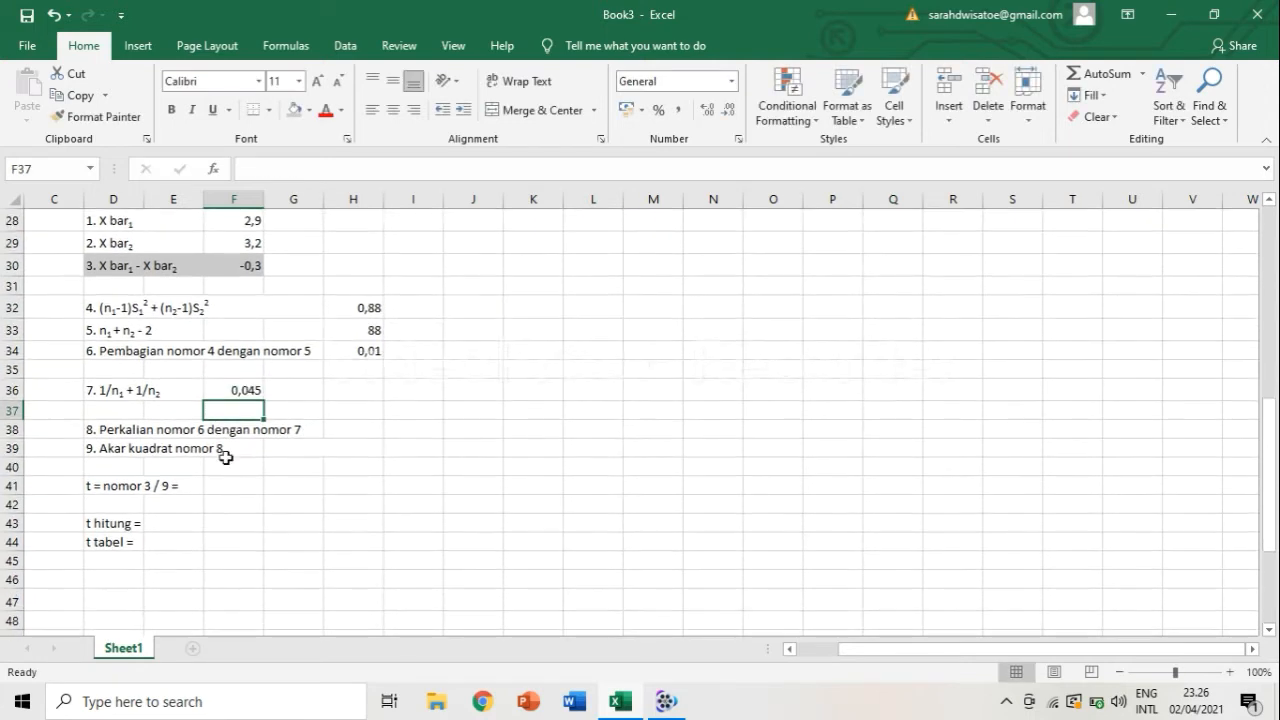
drag(103, 349, 345, 349)
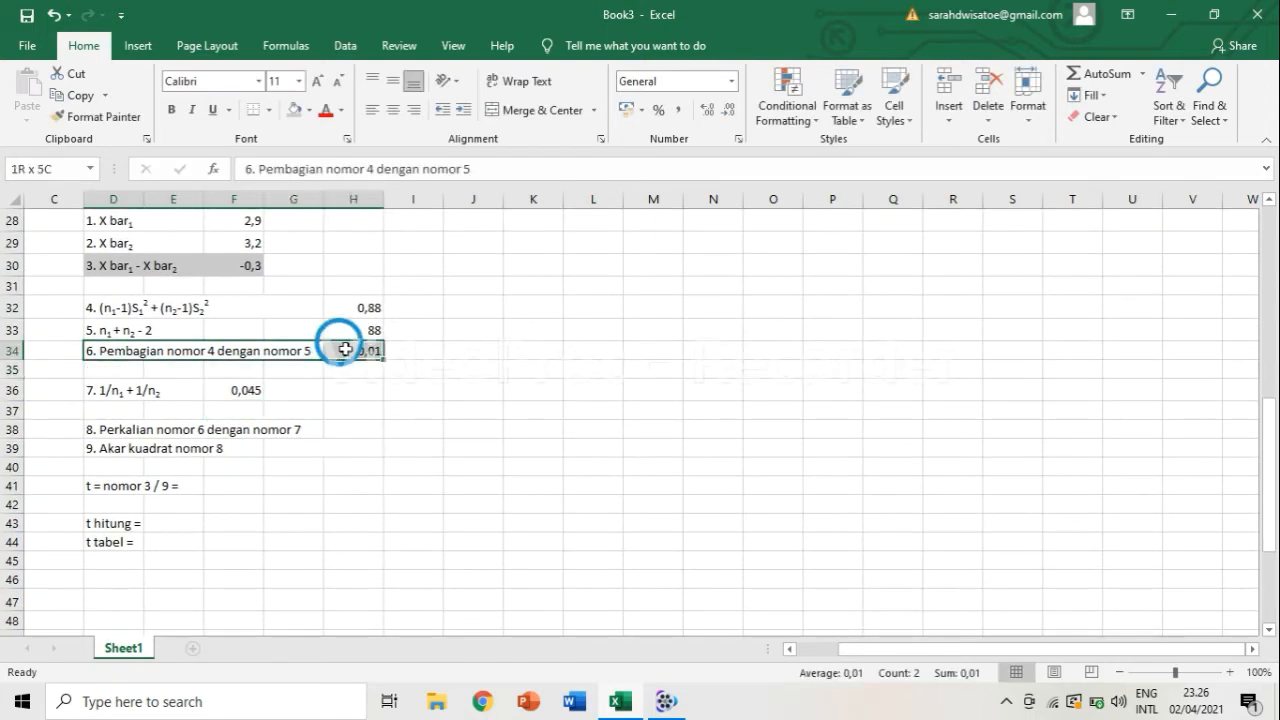
click(309, 110)
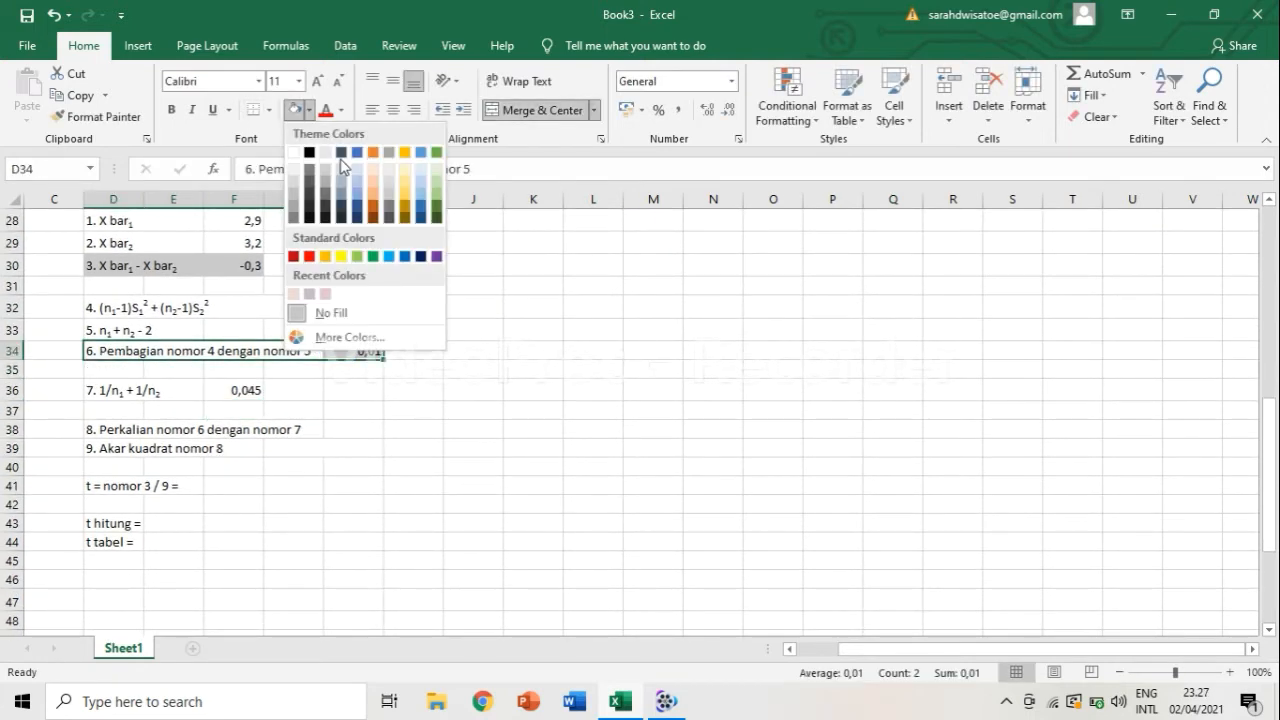
click(388, 193)
click(166, 371)
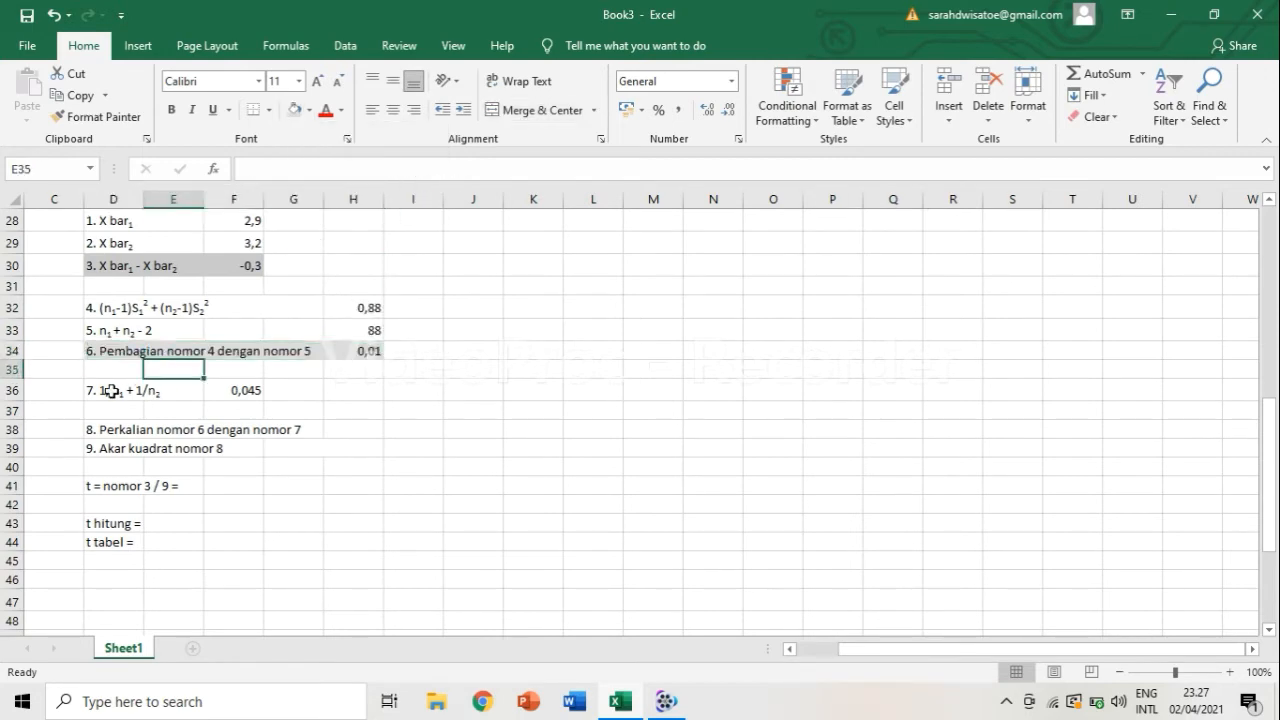
drag(111, 391, 236, 391)
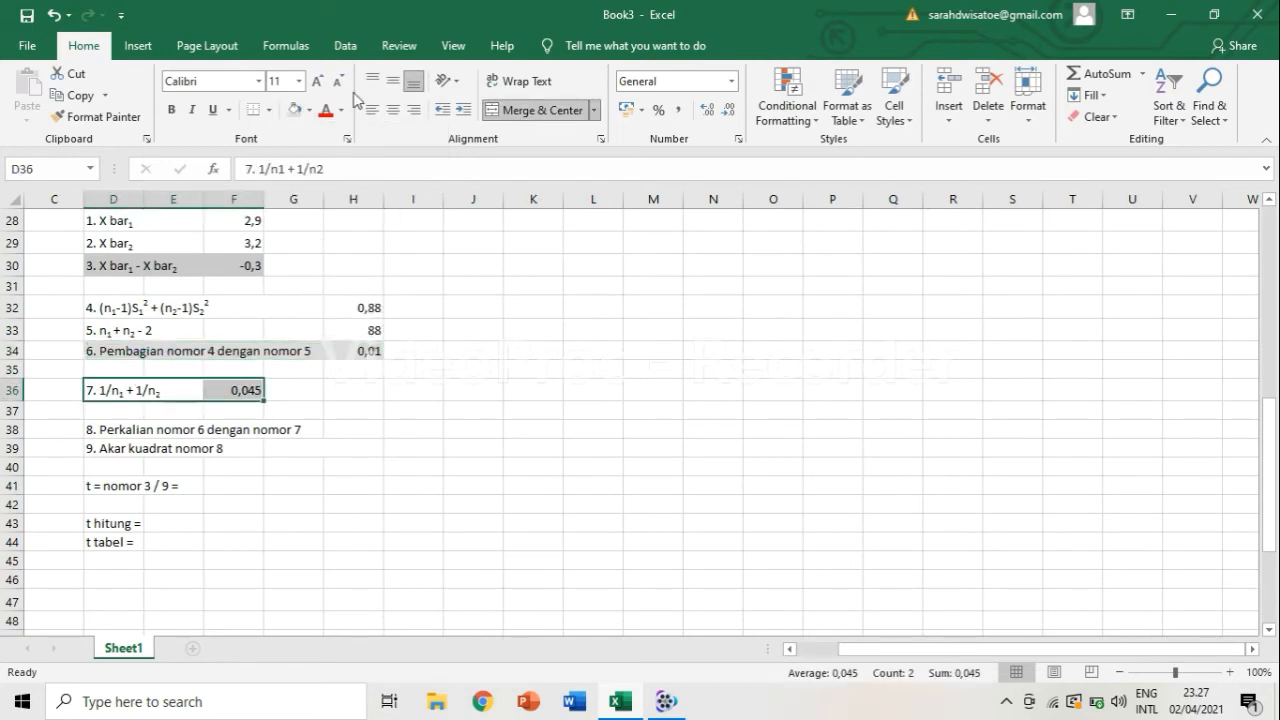
click(295, 110)
Multiply the item 6 and item 7 results in H38 with the formula =H34*F36.
click(222, 448)
scroll(448, 377, up, 4)
scroll(448, 377, down, 1)
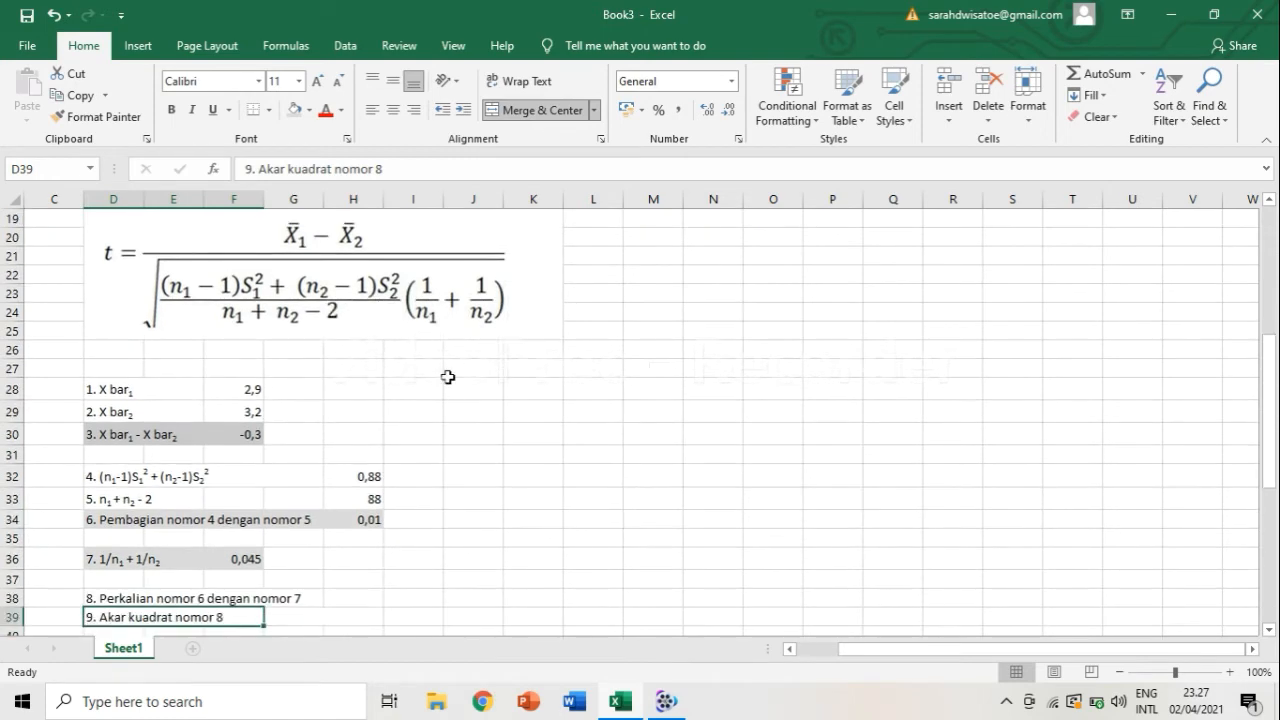
scroll(448, 375, down, 3)
scroll(443, 368, up, 3)
scroll(250, 370, down, 1)
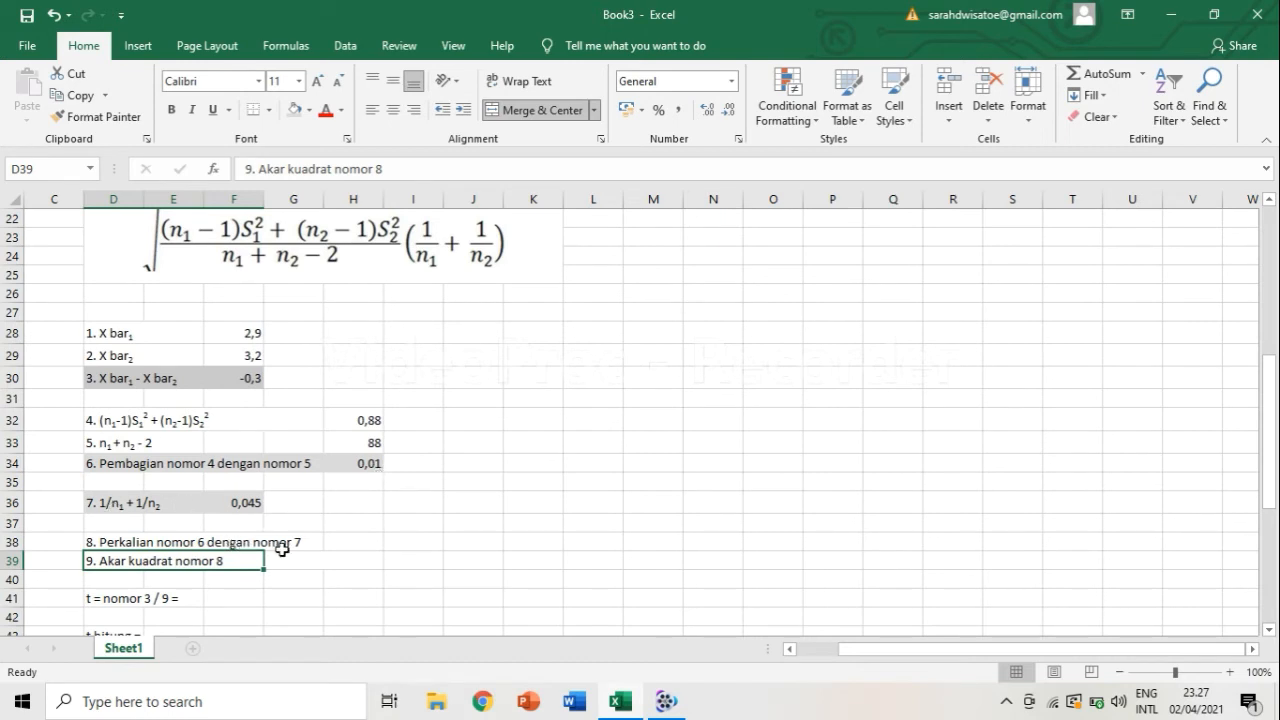
click(343, 540)
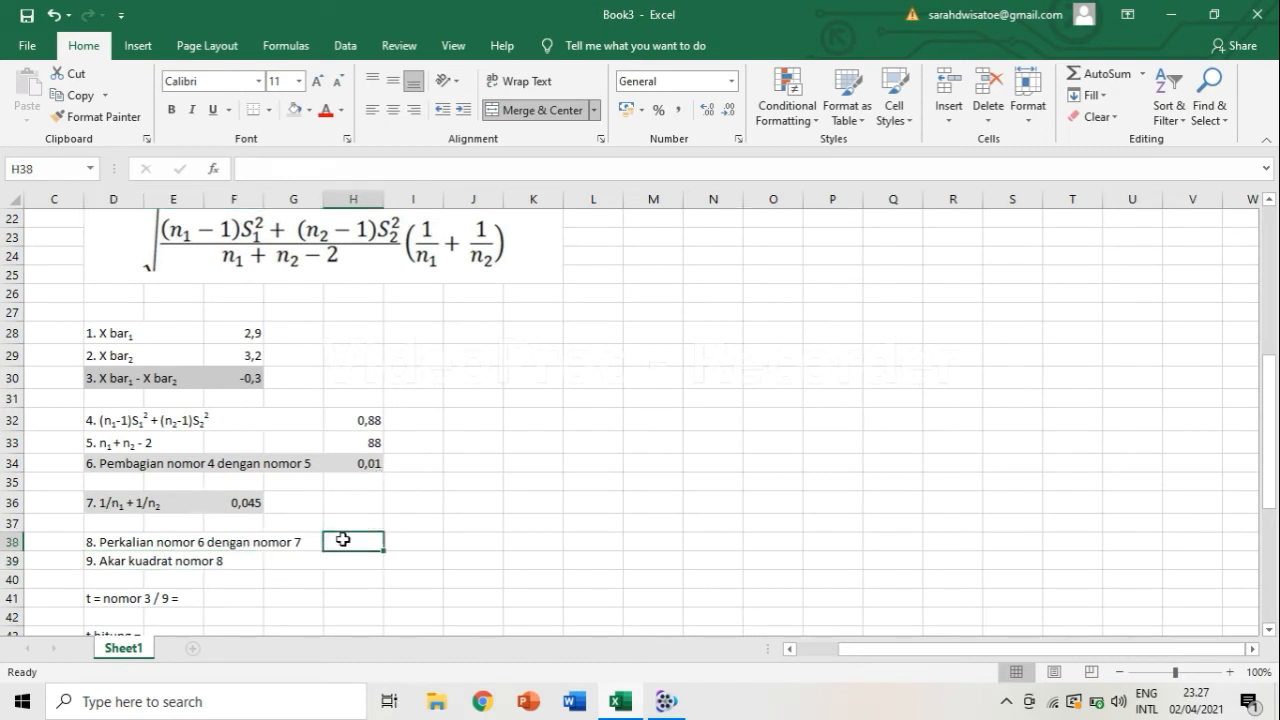
text(=)
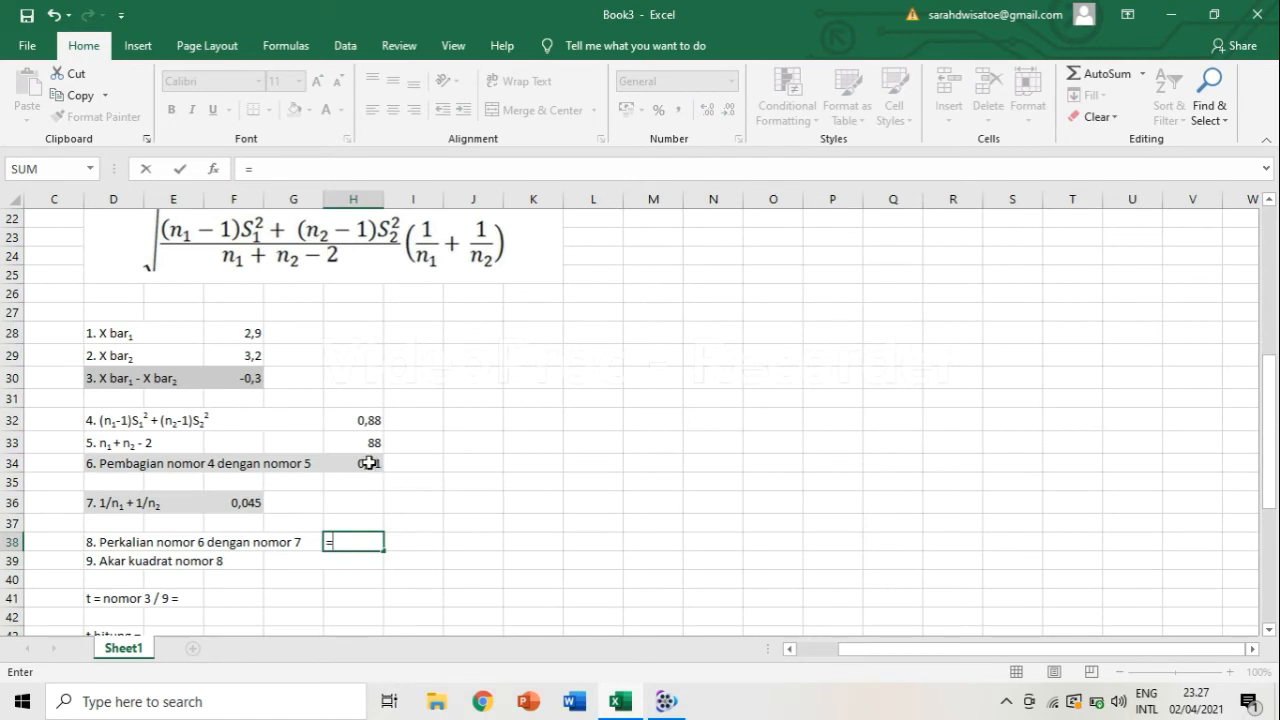
click(367, 465)
text(*)
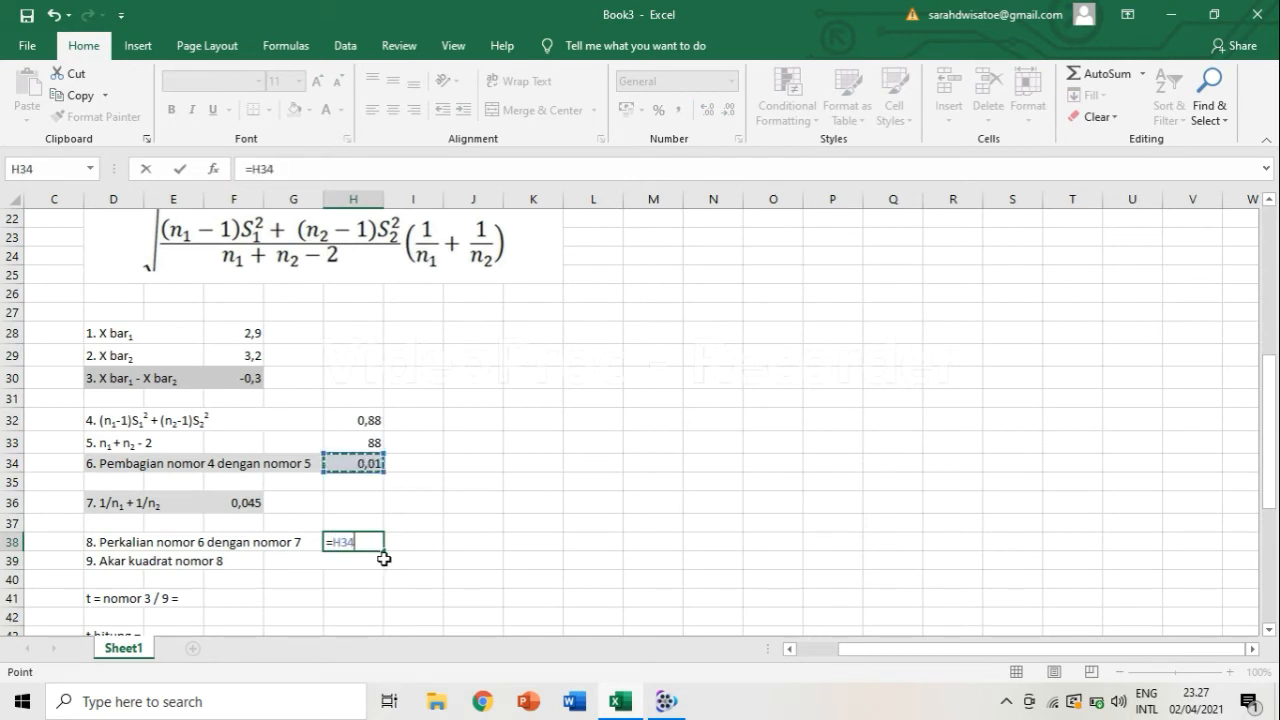
click(240, 503)
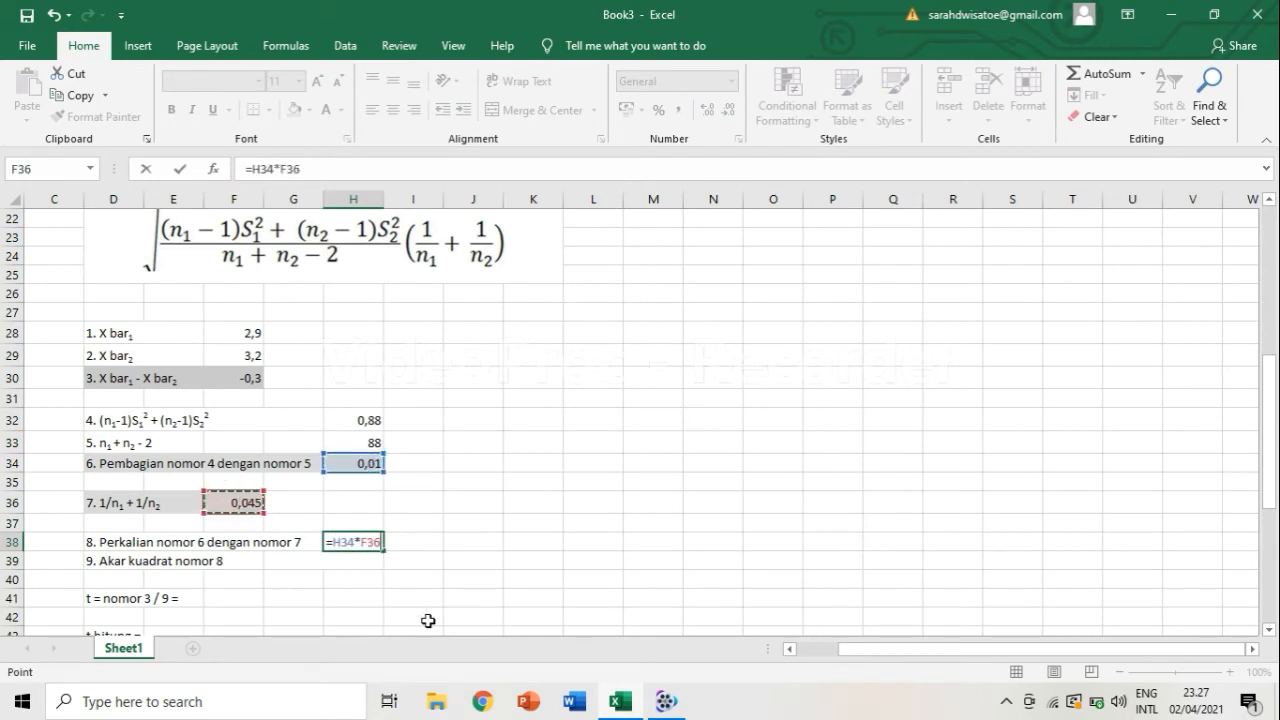
key(Return)
Calculate the square root of the item 8 result in the merged cell G39 with the formula =sqrt(H38).
scroll(428, 620, down, 2)
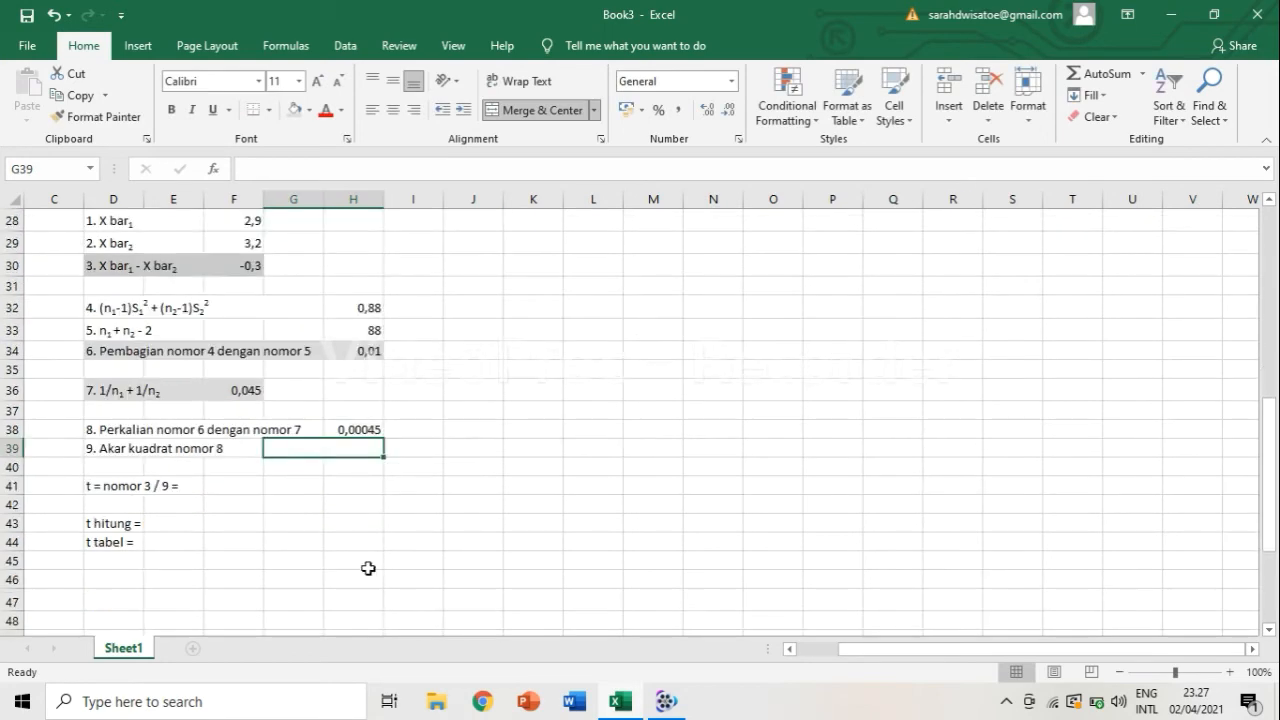
scroll(252, 502, up, 4)
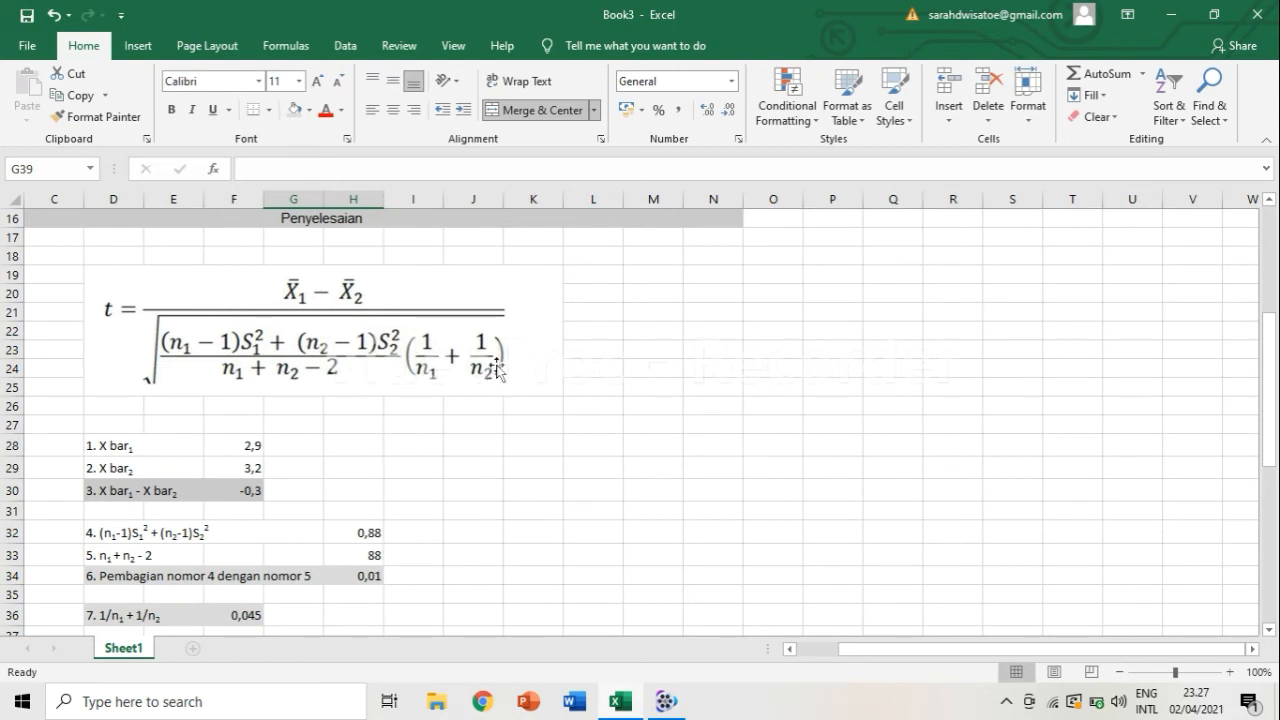
scroll(496, 367, down, 4)
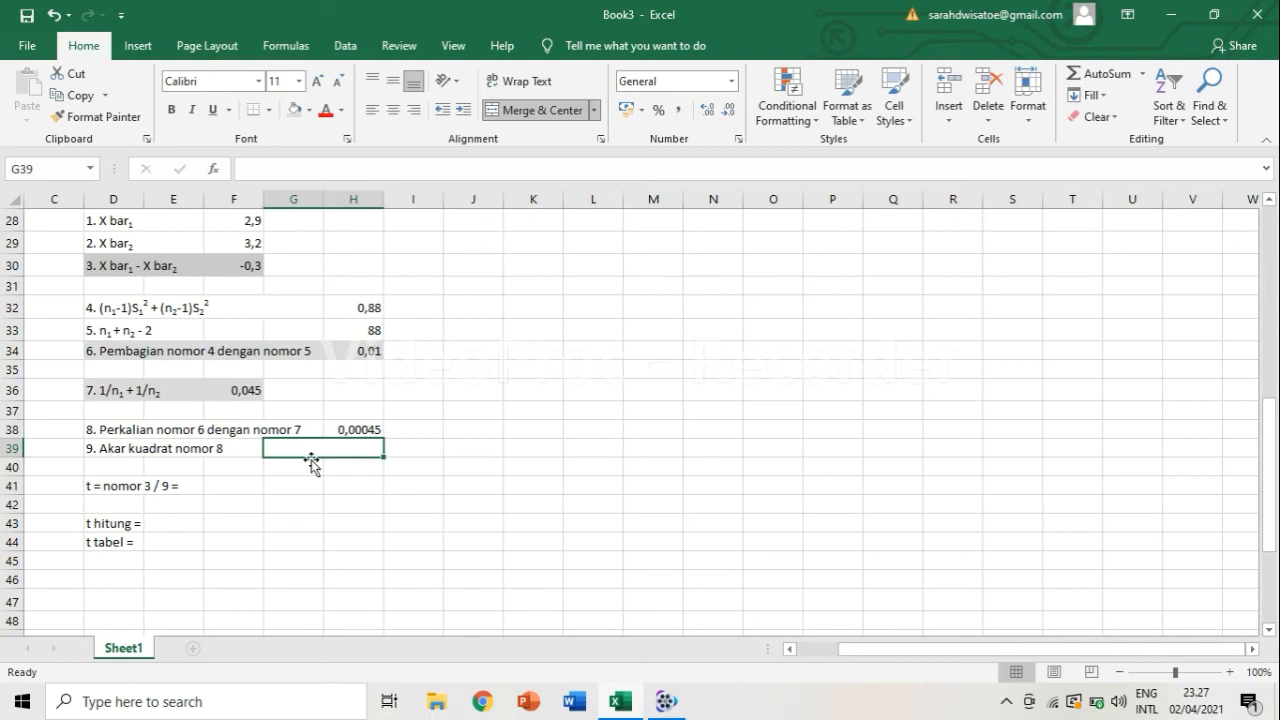
text(=sqrt()
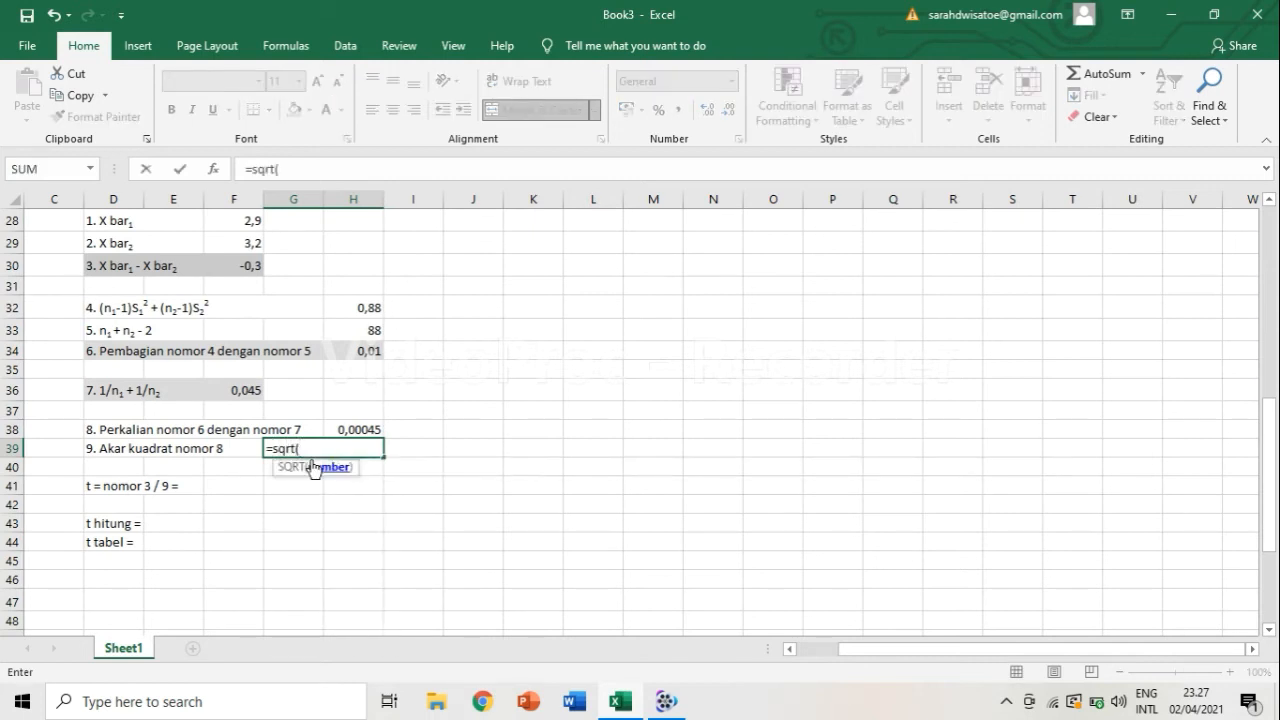
click(357, 429)
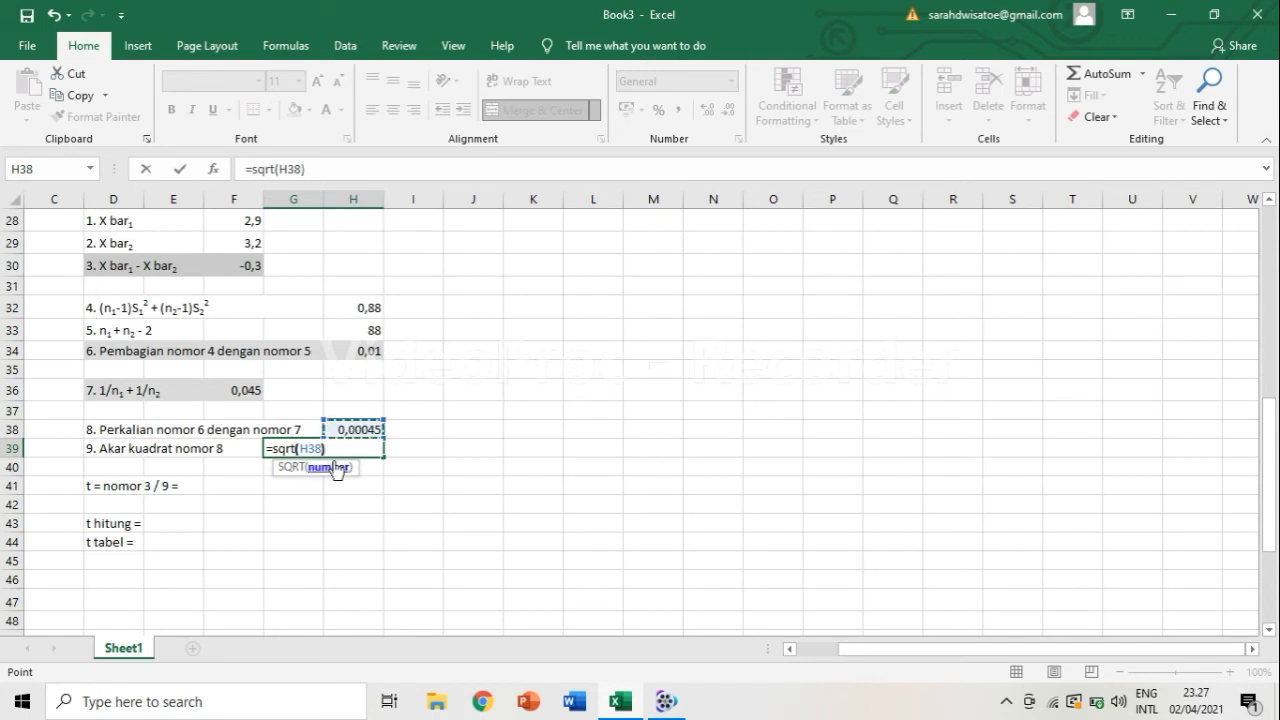
text())
key(Return)
Shade the item 9 square root row, cells D39:H39, with a dark grey fill.
scroll(333, 460, down, 1)
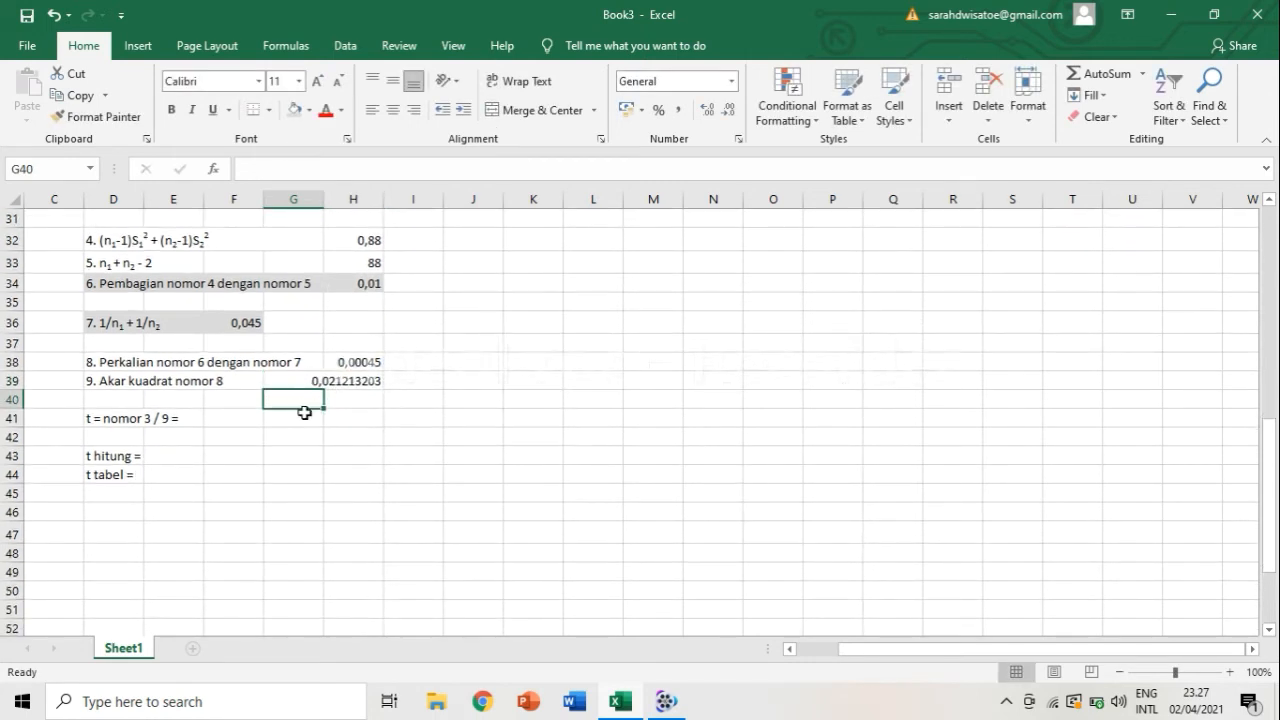
click(212, 435)
scroll(226, 451, down, 2)
scroll(226, 452, up, 3)
scroll(226, 452, up, 3)
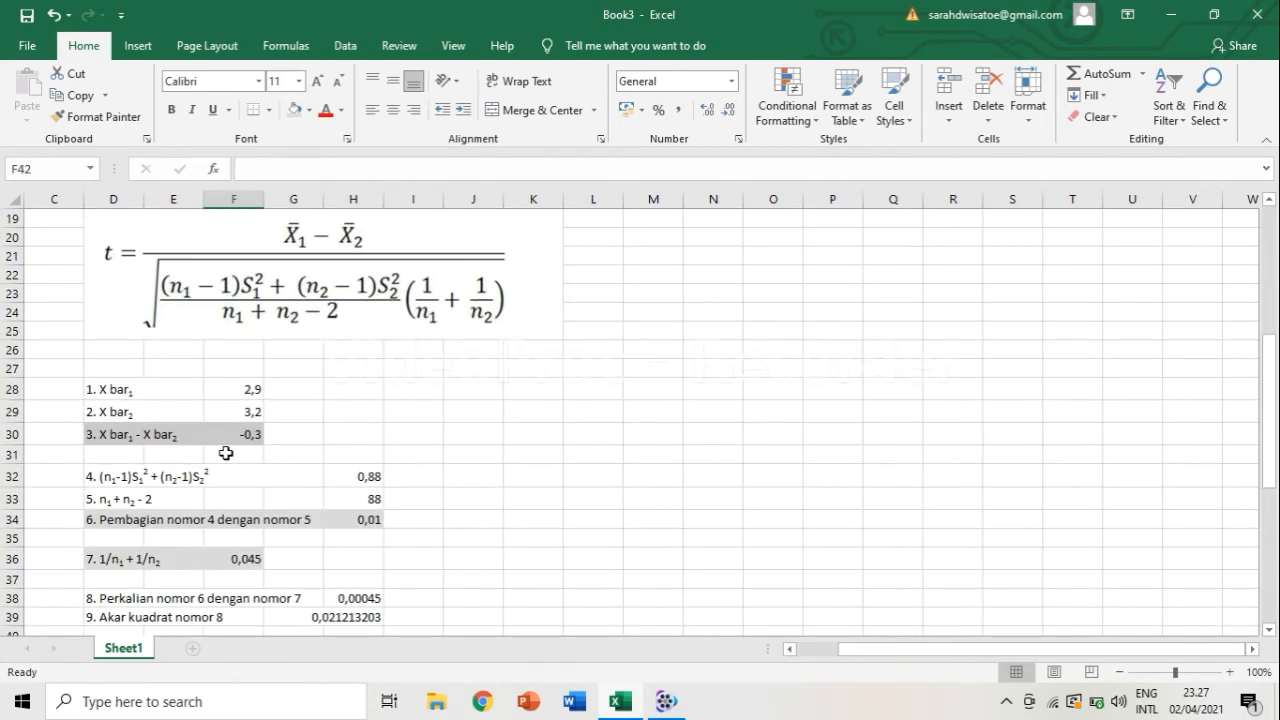
scroll(223, 451, down, 2)
drag(100, 505, 362, 507)
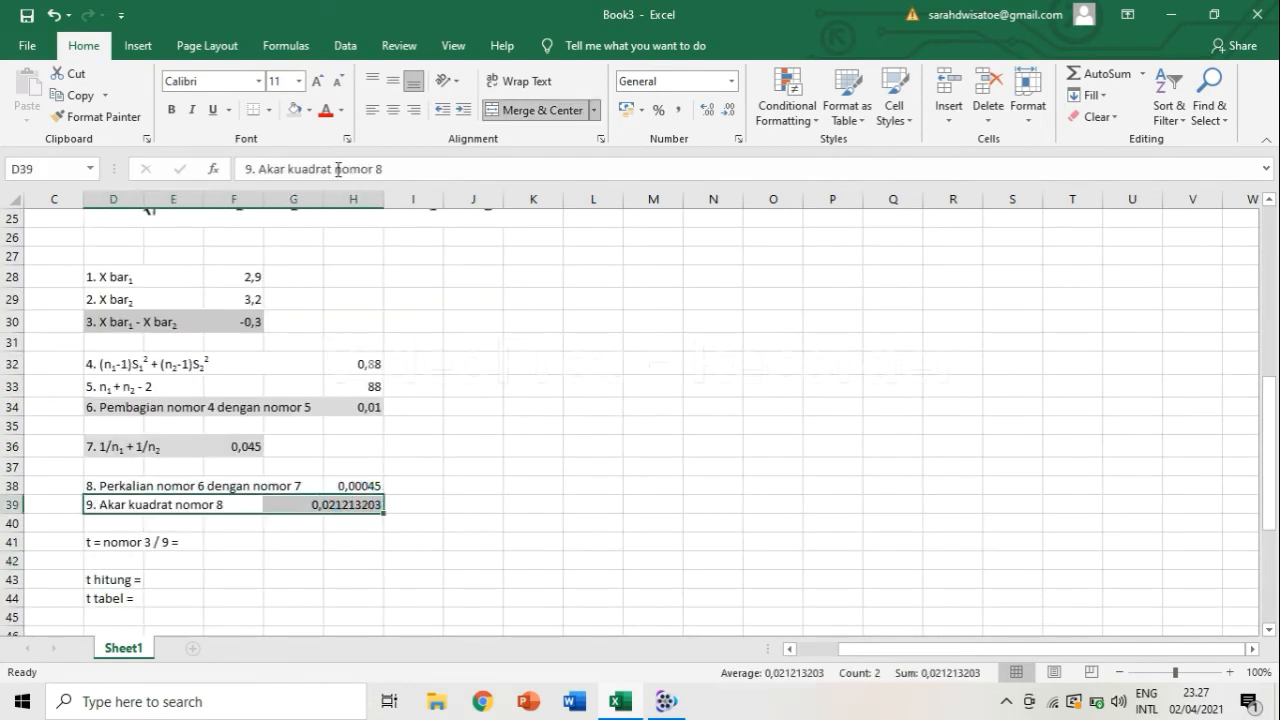
click(309, 110)
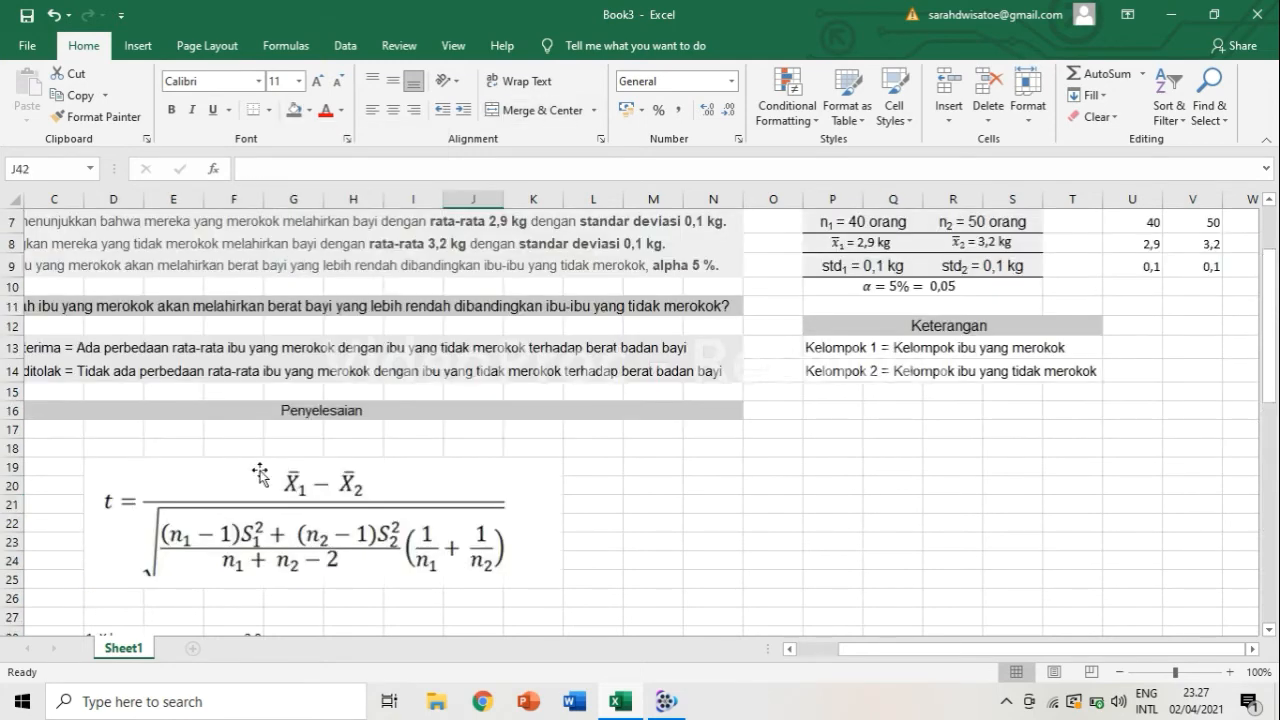
Compare the t formula's numerator and denominator with the results of items 1 to 9 beneath it.
scroll(260, 474, down, 2)
scroll(187, 437, down, 3)
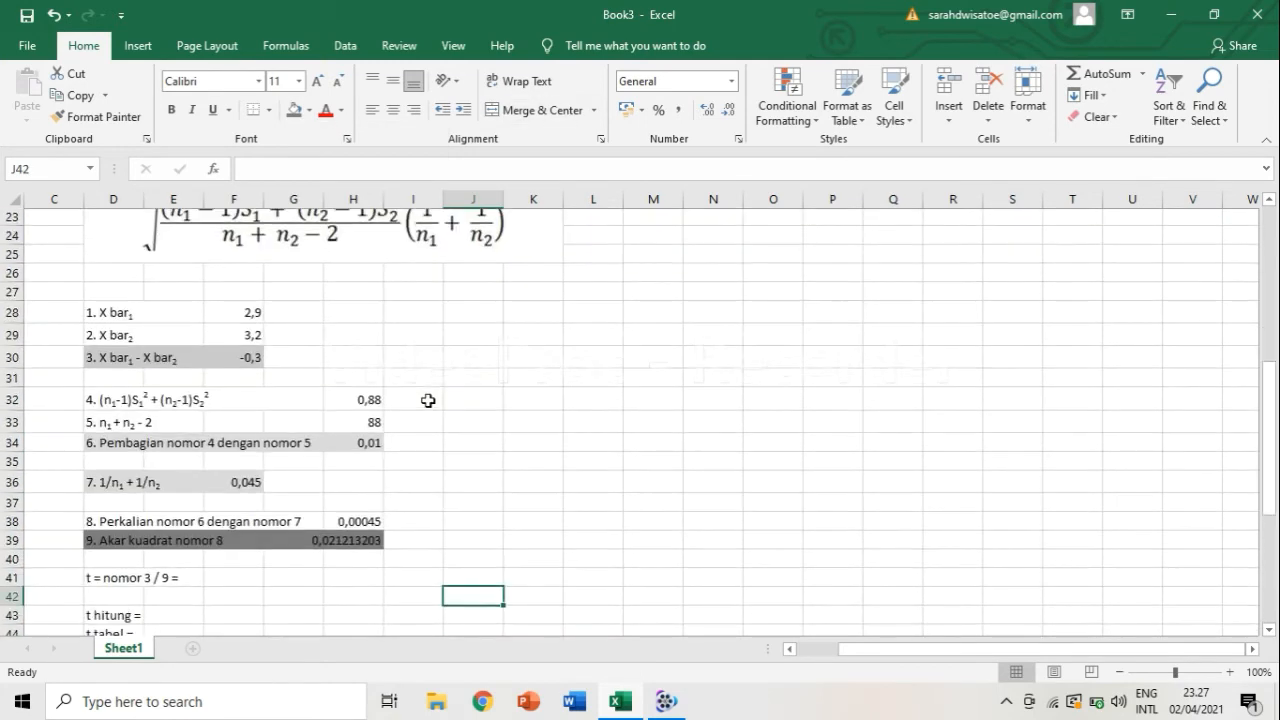
scroll(206, 477, down, 2)
scroll(314, 477, up, 1)
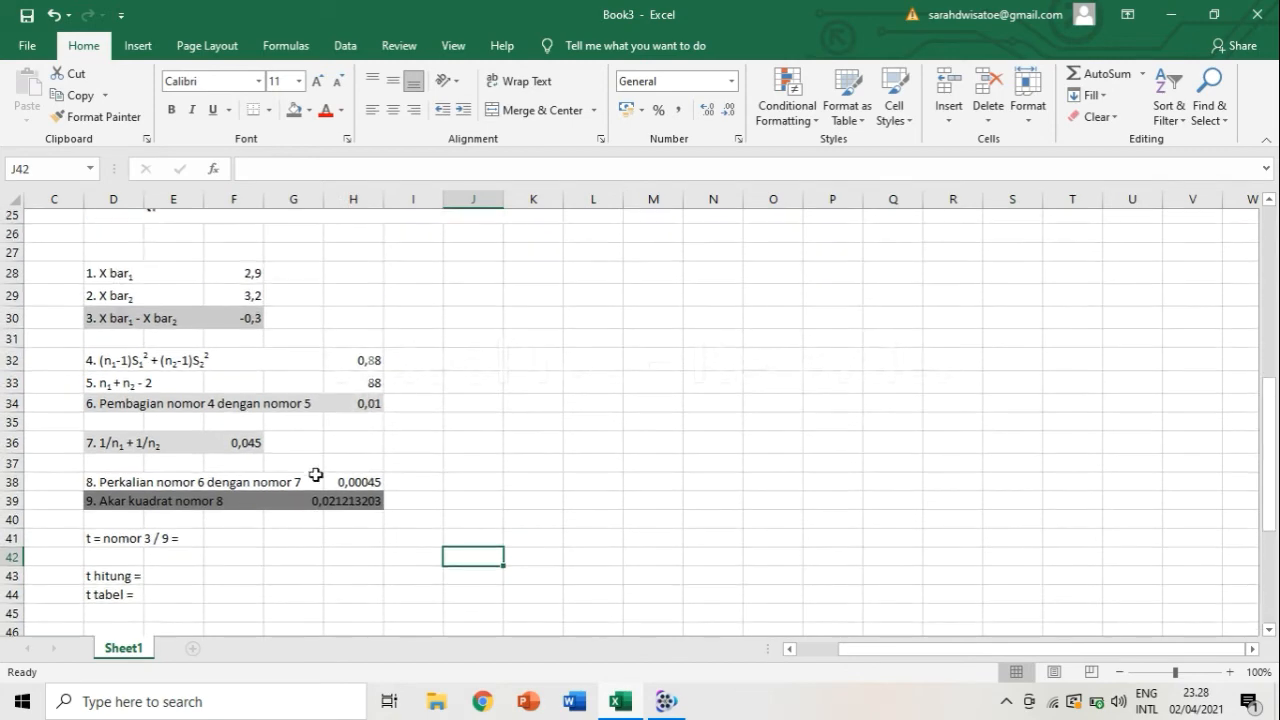
scroll(206, 365, up, 3)
scroll(205, 363, down, 1)
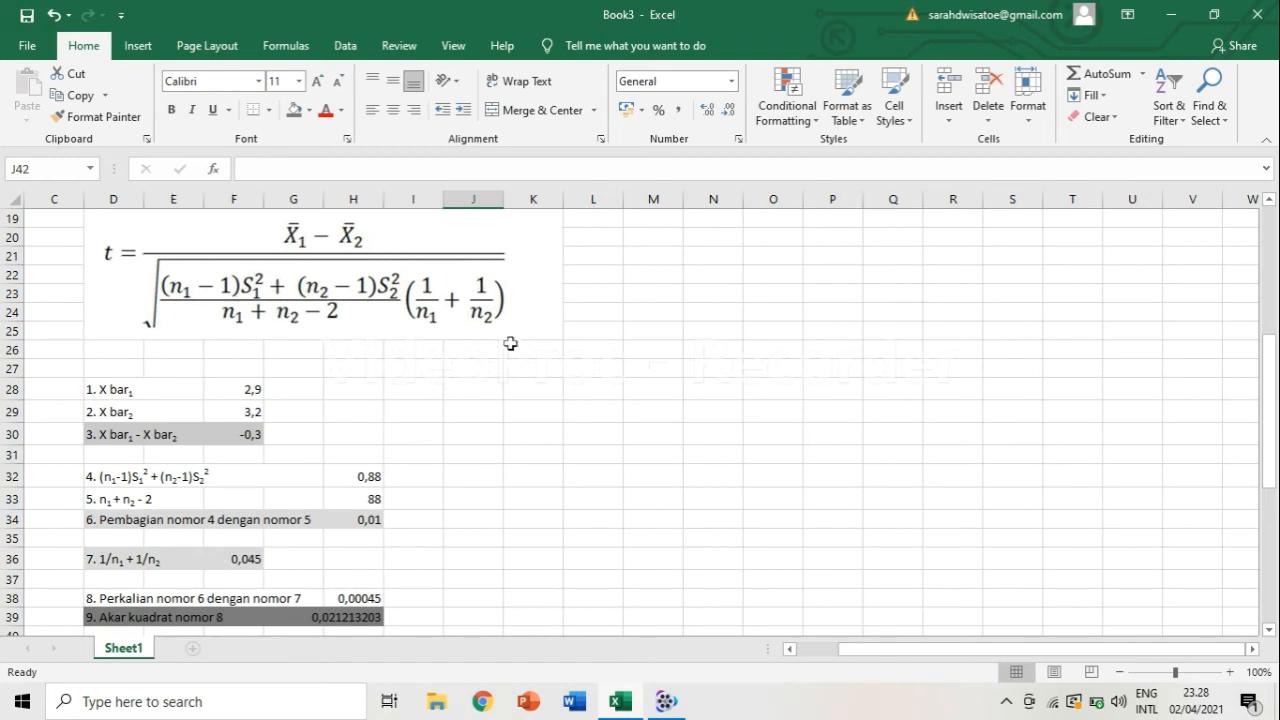
scroll(277, 537, down, 1)
scroll(203, 557, down, 1)
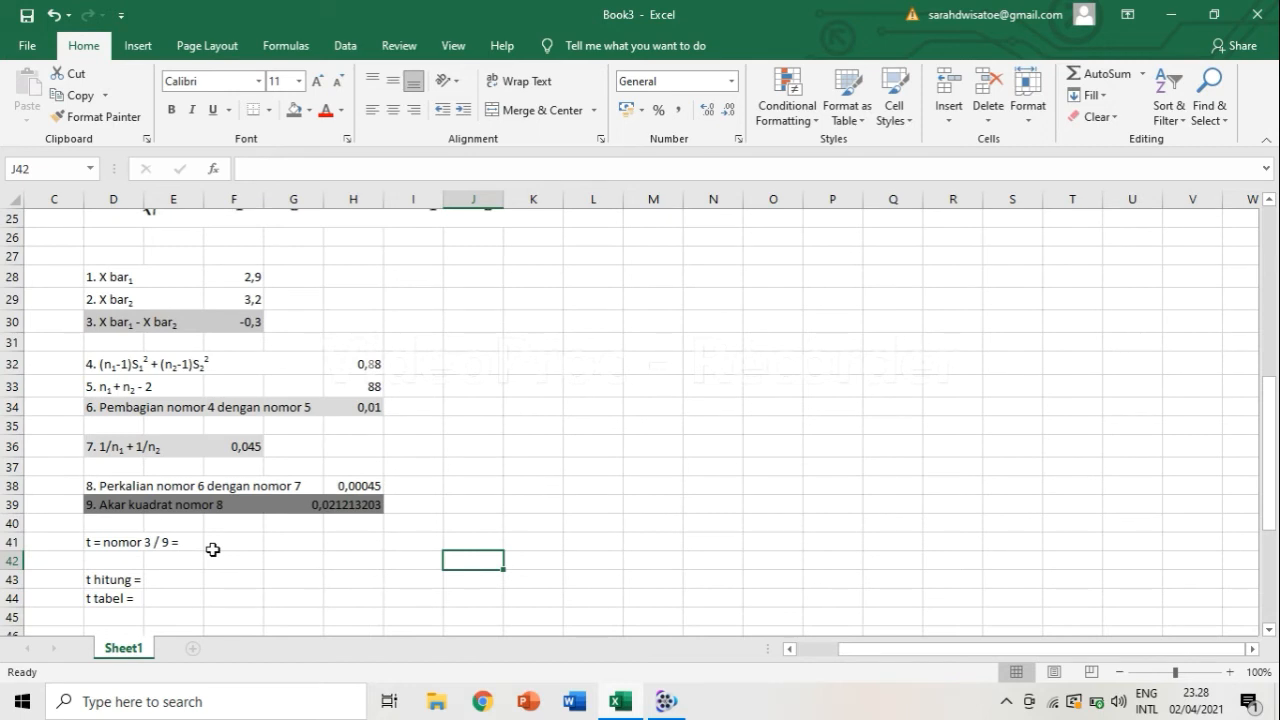
Calculate t in F41 by dividing the item 3 result by the item 9 result with the formula =F30/G39.
scroll(185, 521, down, 1)
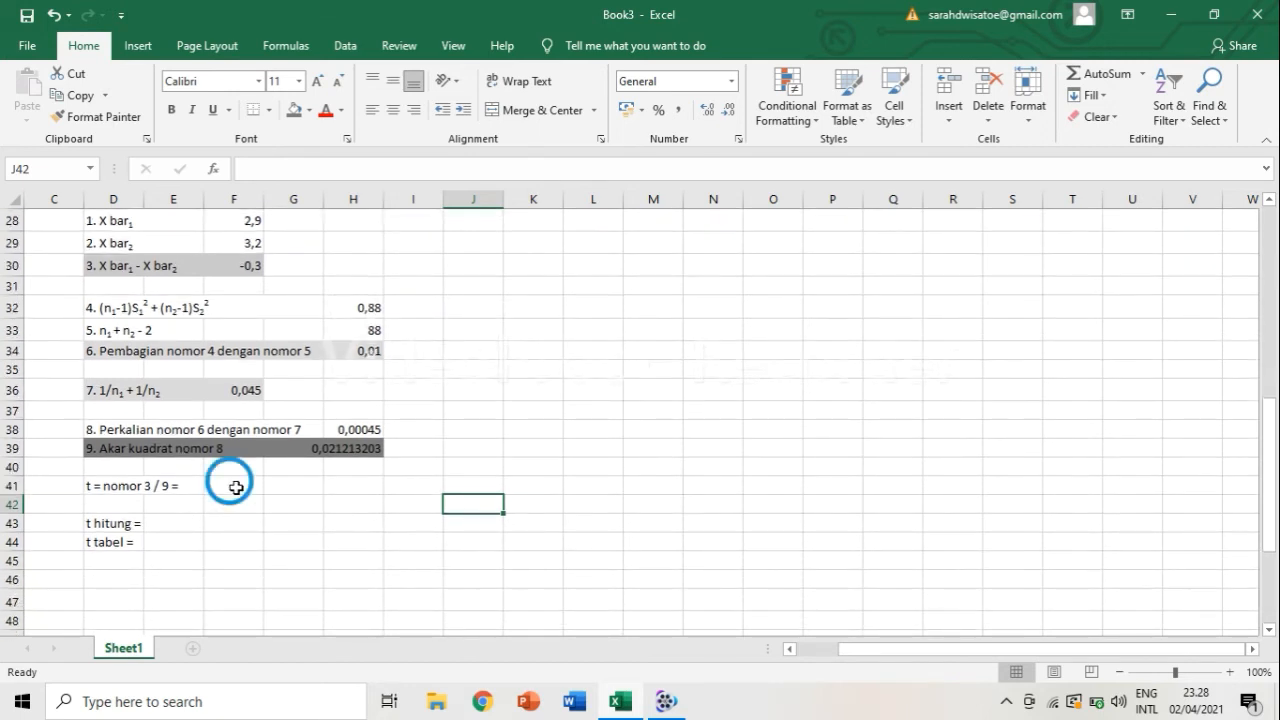
click(232, 484)
scroll(236, 487, up, 1)
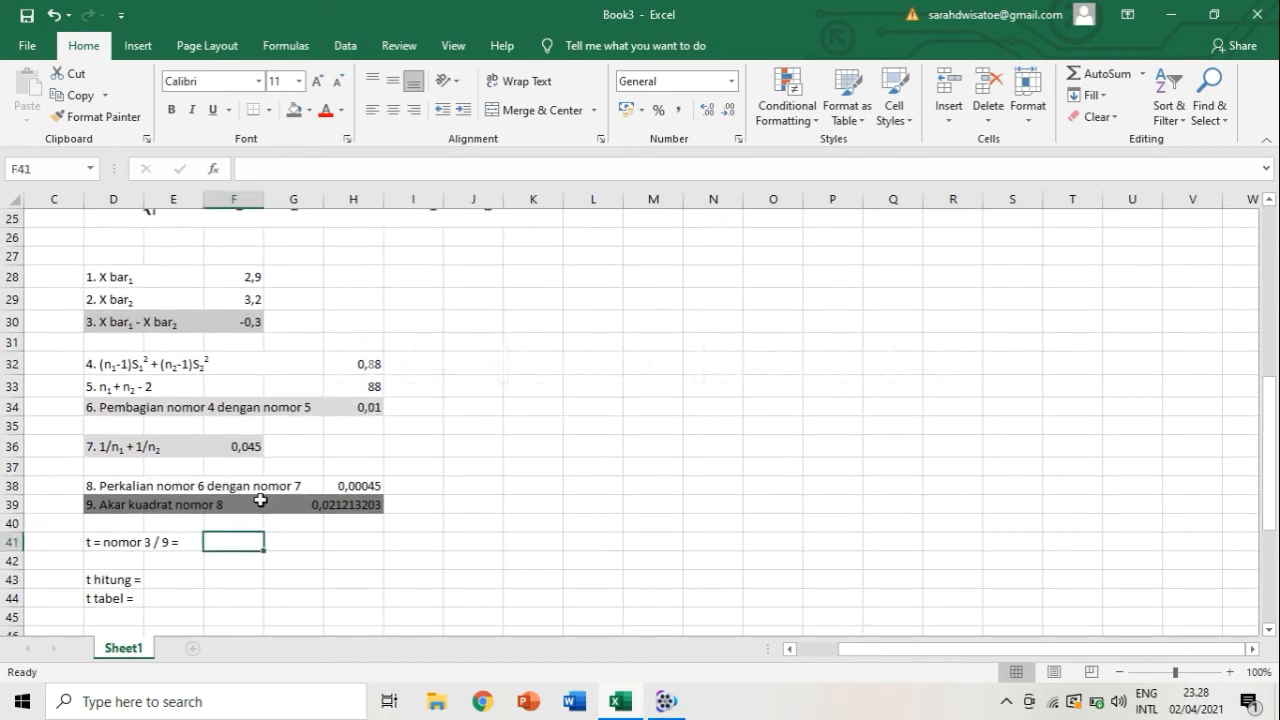
text(=)
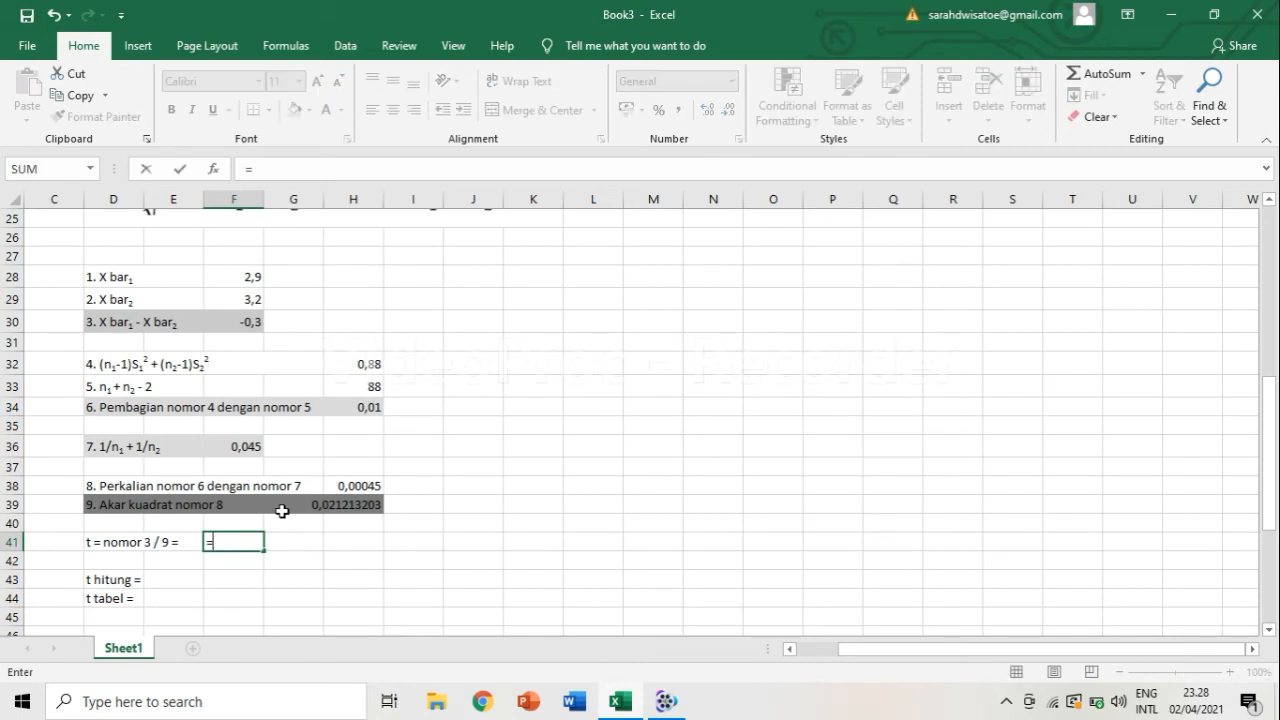
click(240, 320)
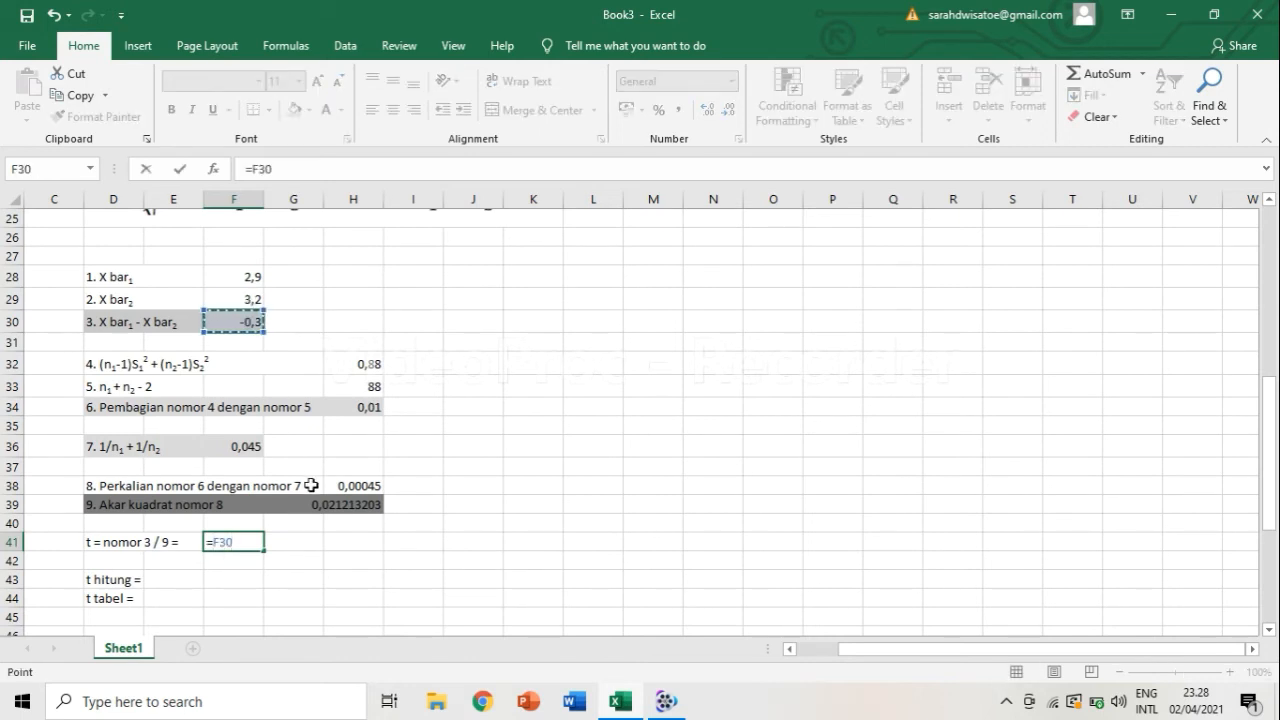
text(/)
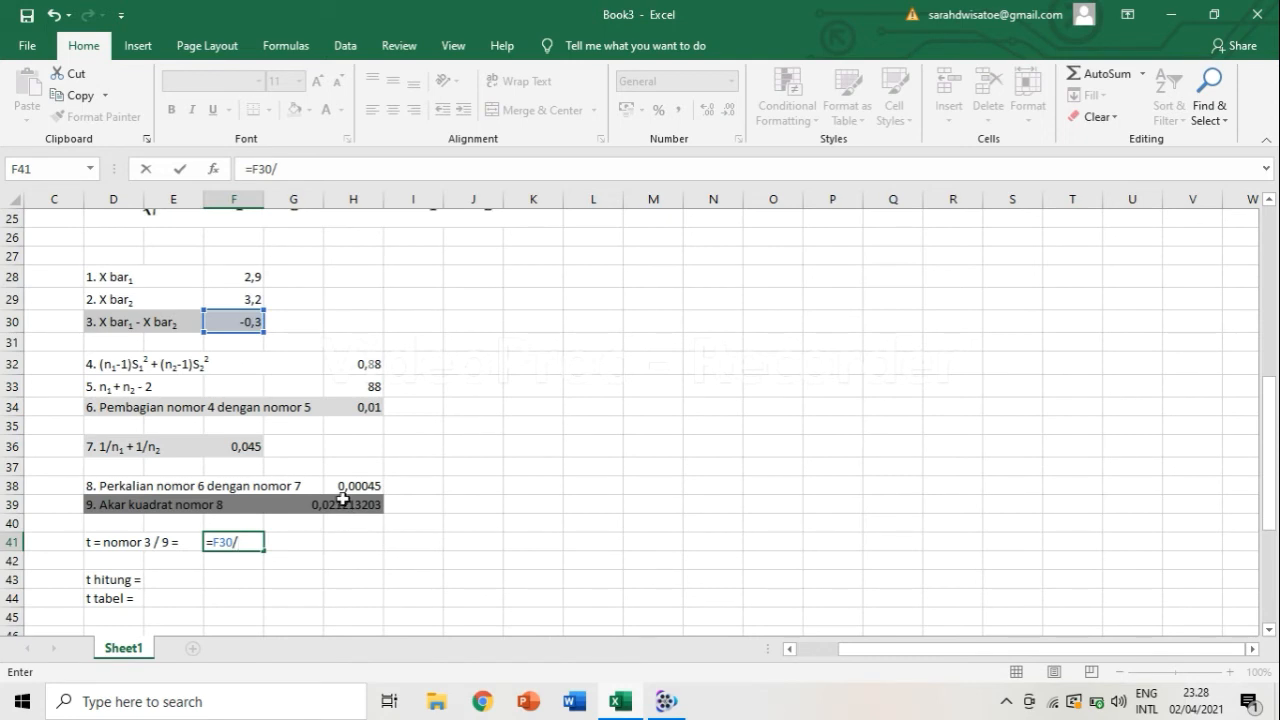
click(345, 504)
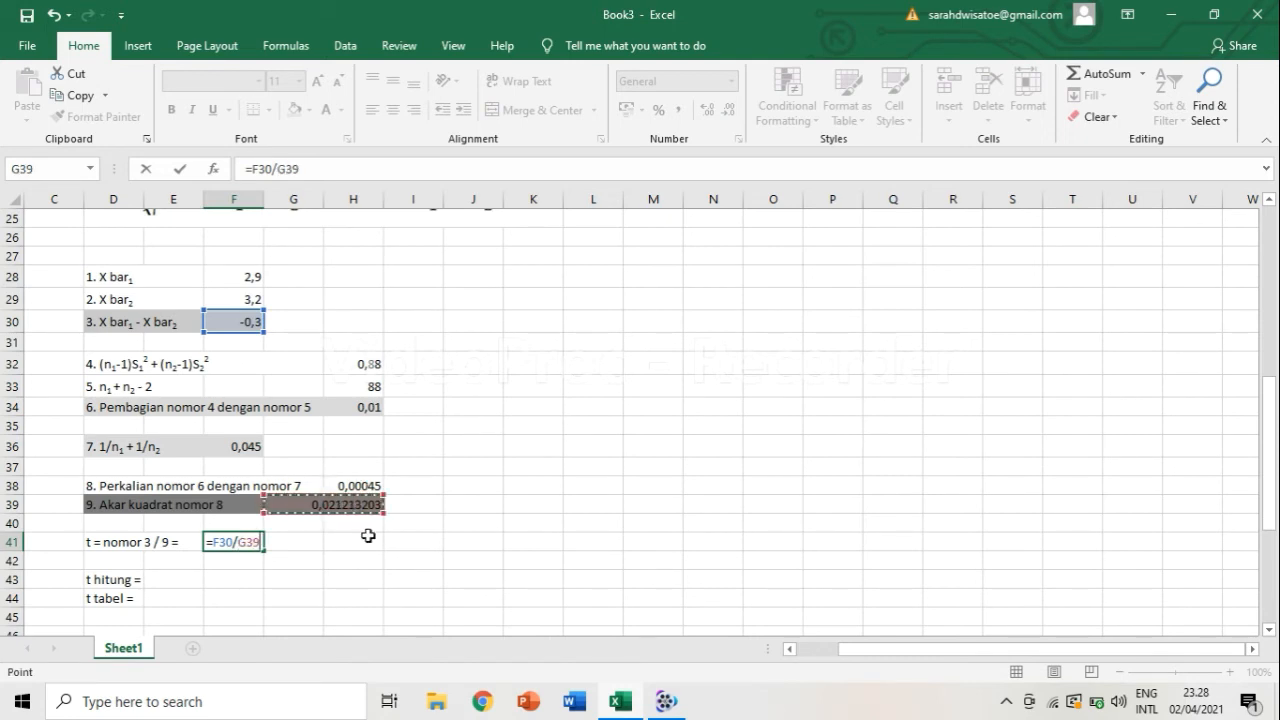
key(Return)
Fill the t hitung cell E43 with a reference to the calculated t value, =F41.
scroll(368, 536, down, 2)
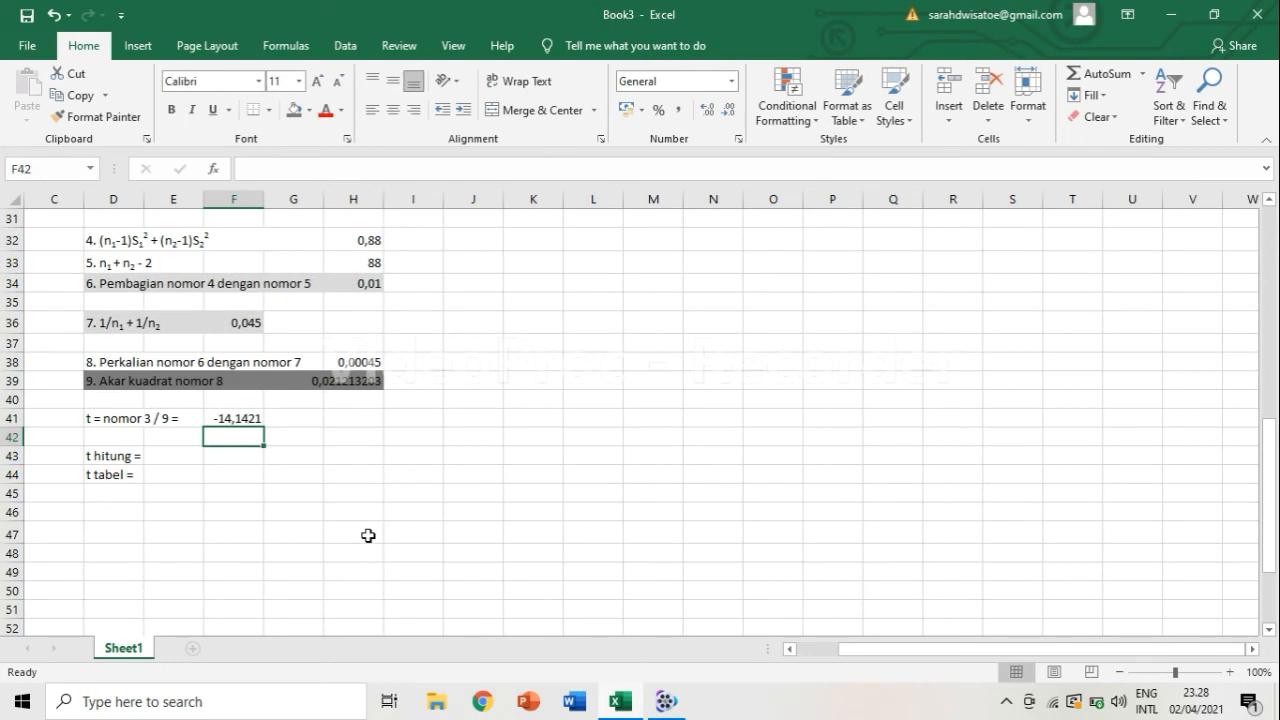
scroll(250, 480, down, 1)
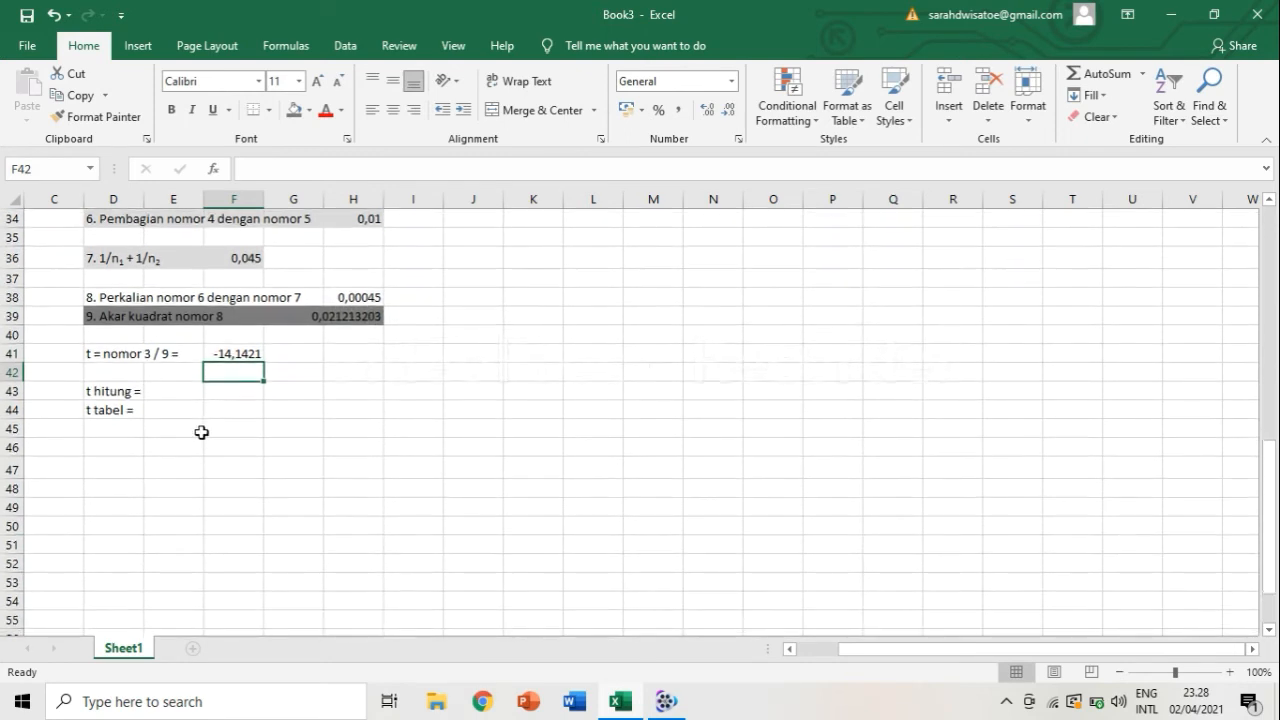
click(166, 392)
text(=)
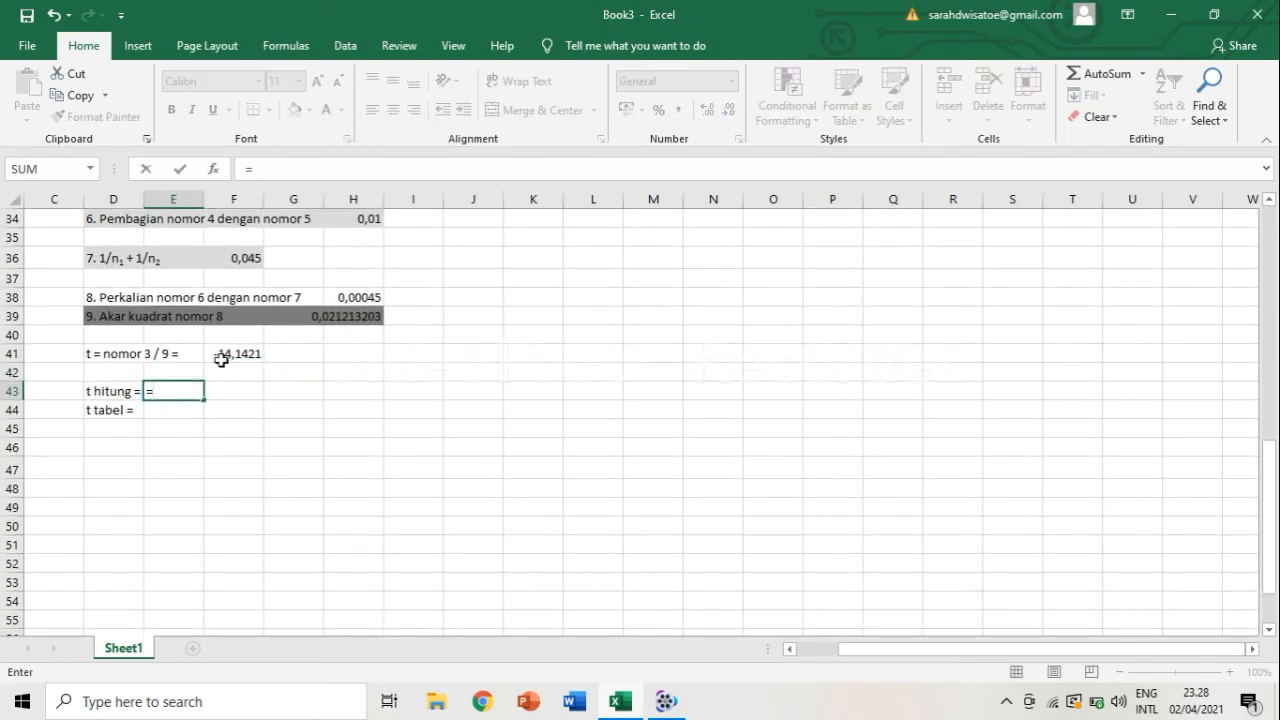
click(228, 351)
text(\)
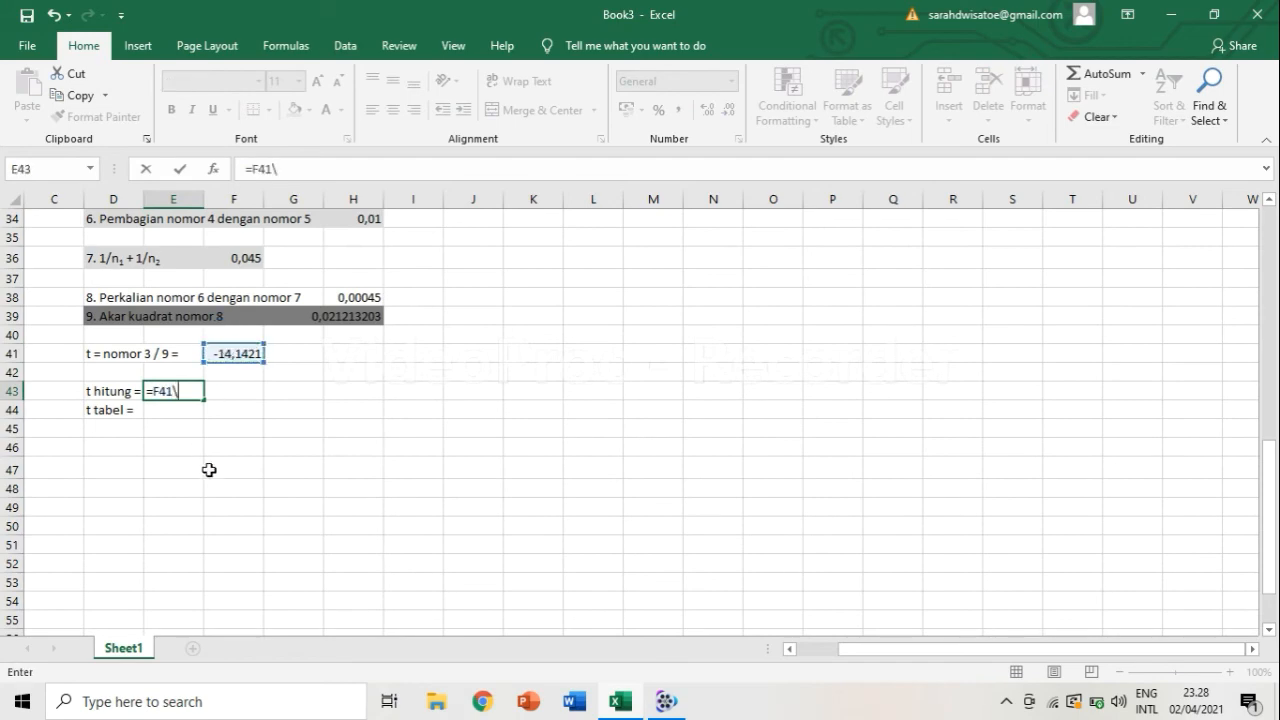
key(BackSpace)
key(Return)
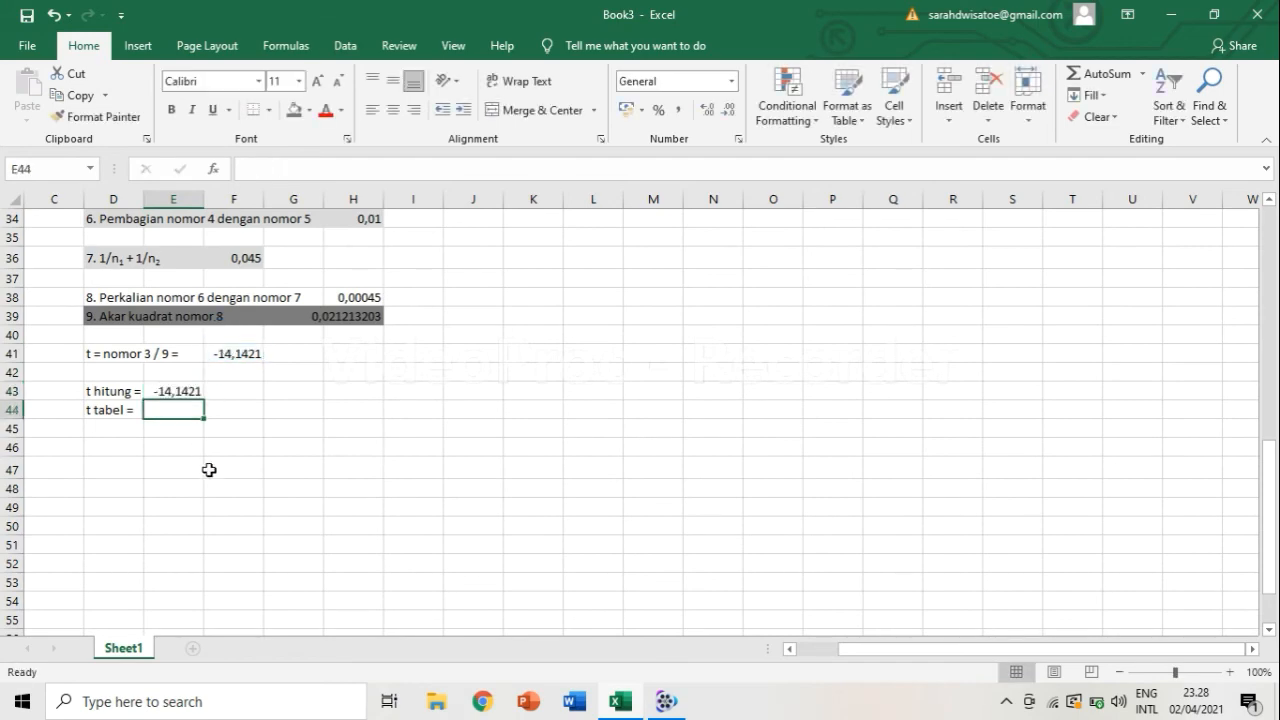
Calculate the t tabel value in E44 with the formula =t.inv(0,05; 88).
scroll(209, 470, down, 1)
scroll(177, 426, up, 2)
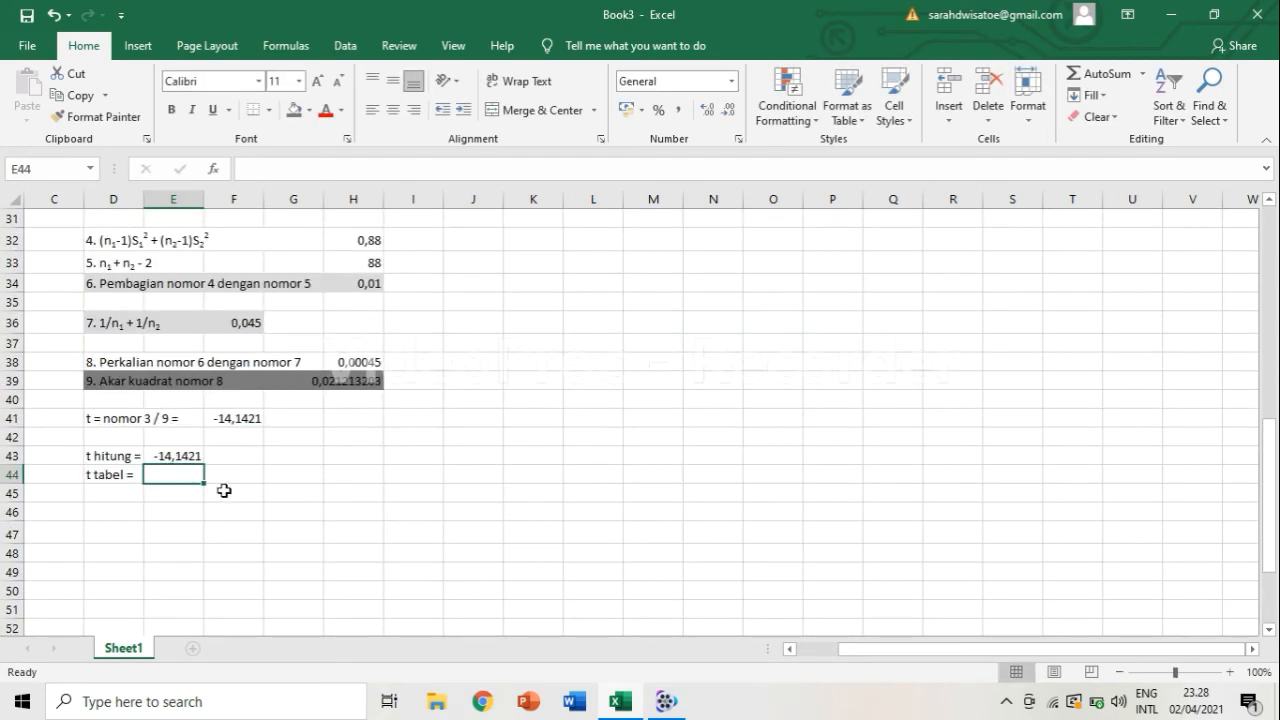
text(=)
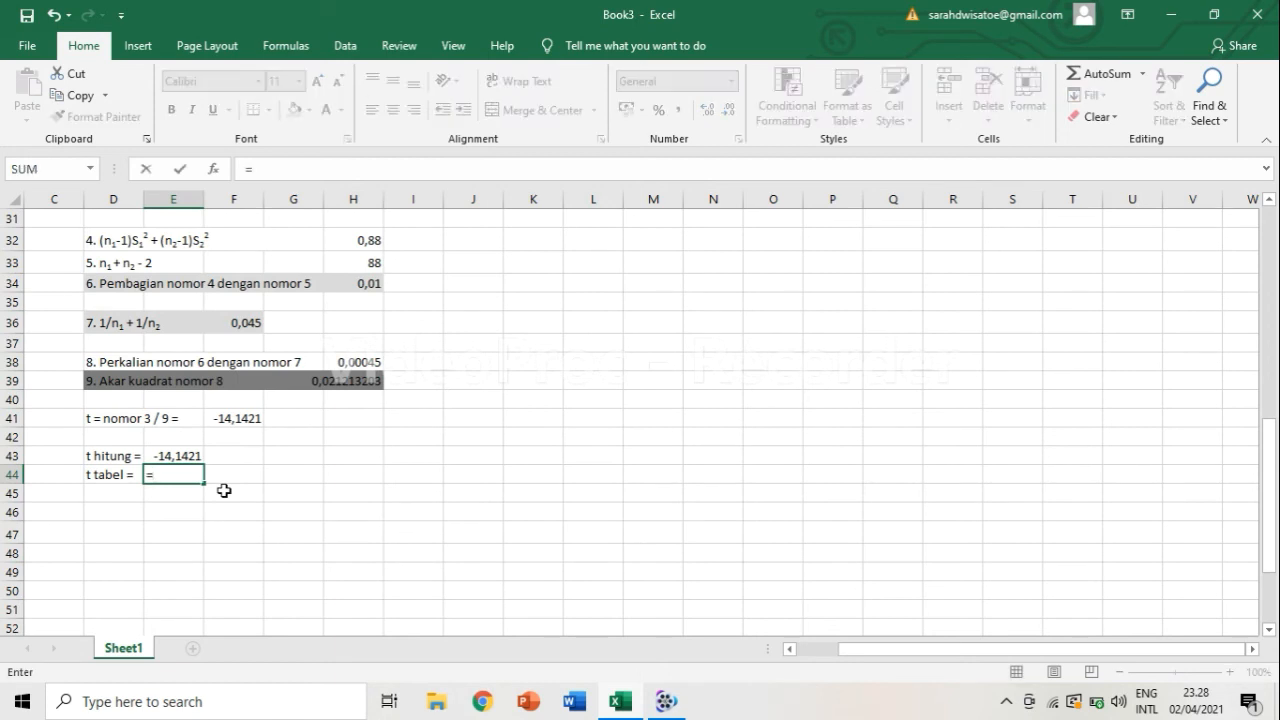
text(t.inv)
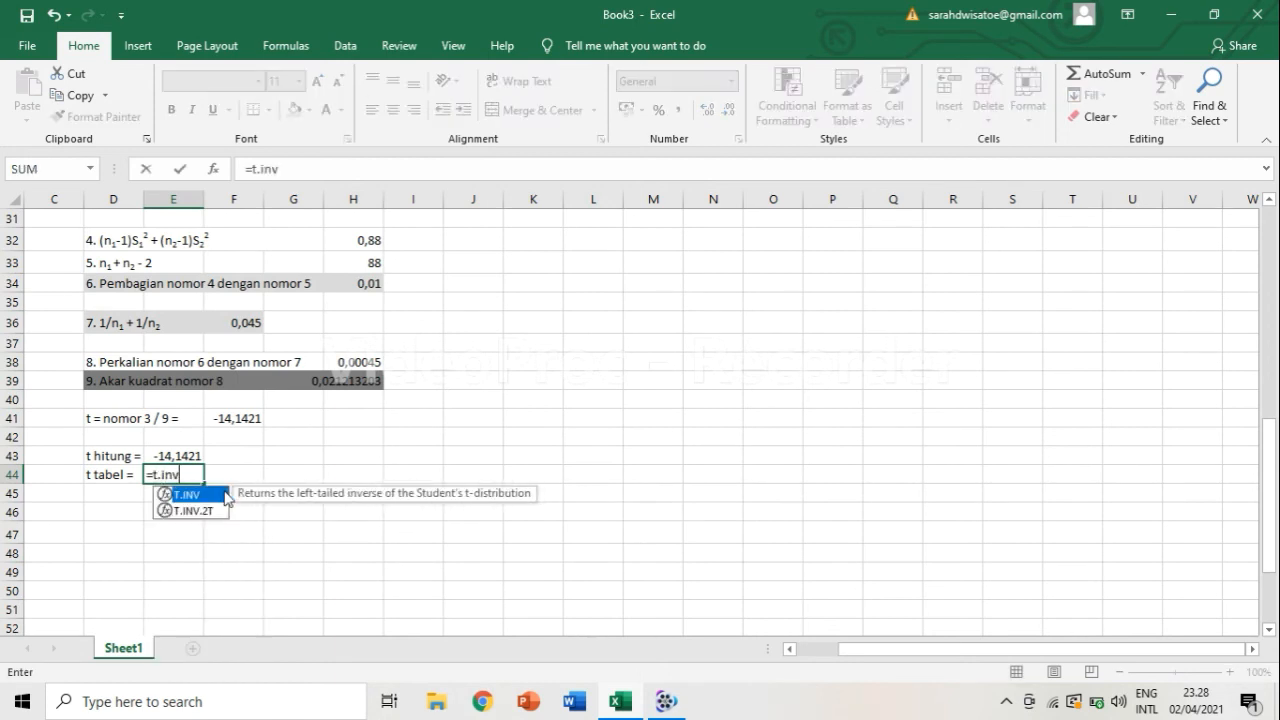
text((0)
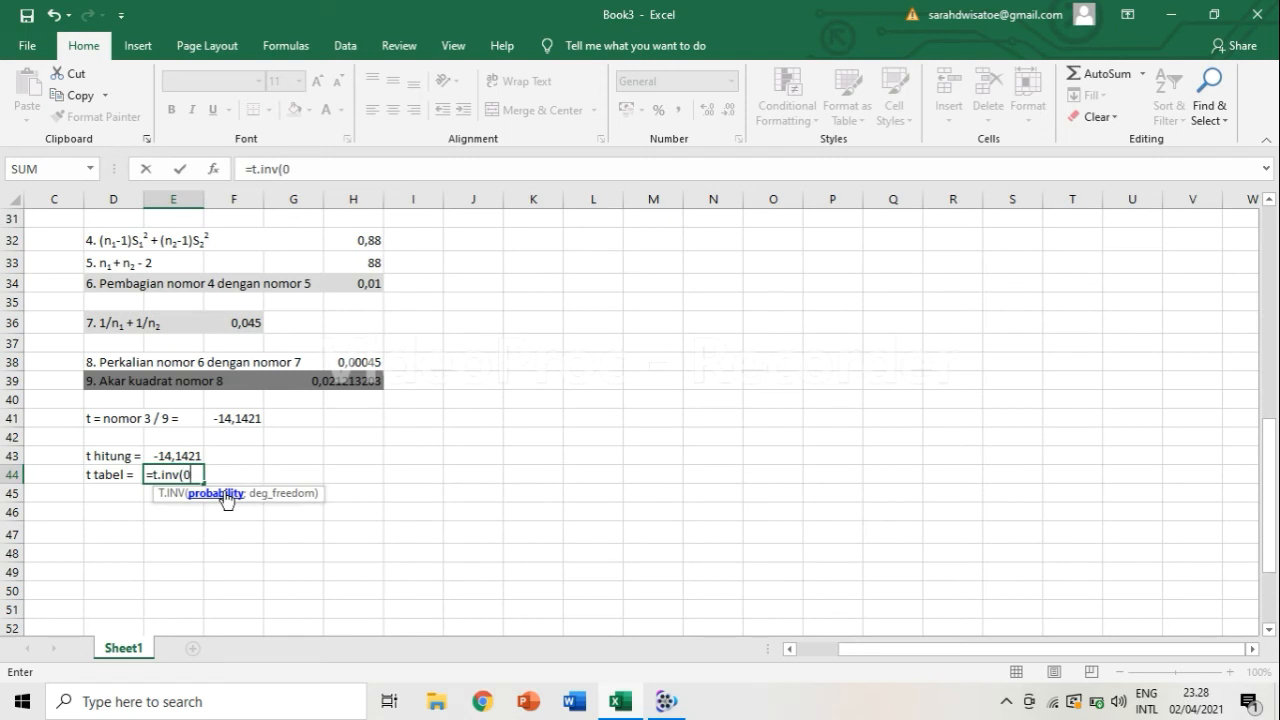
text(,05;)
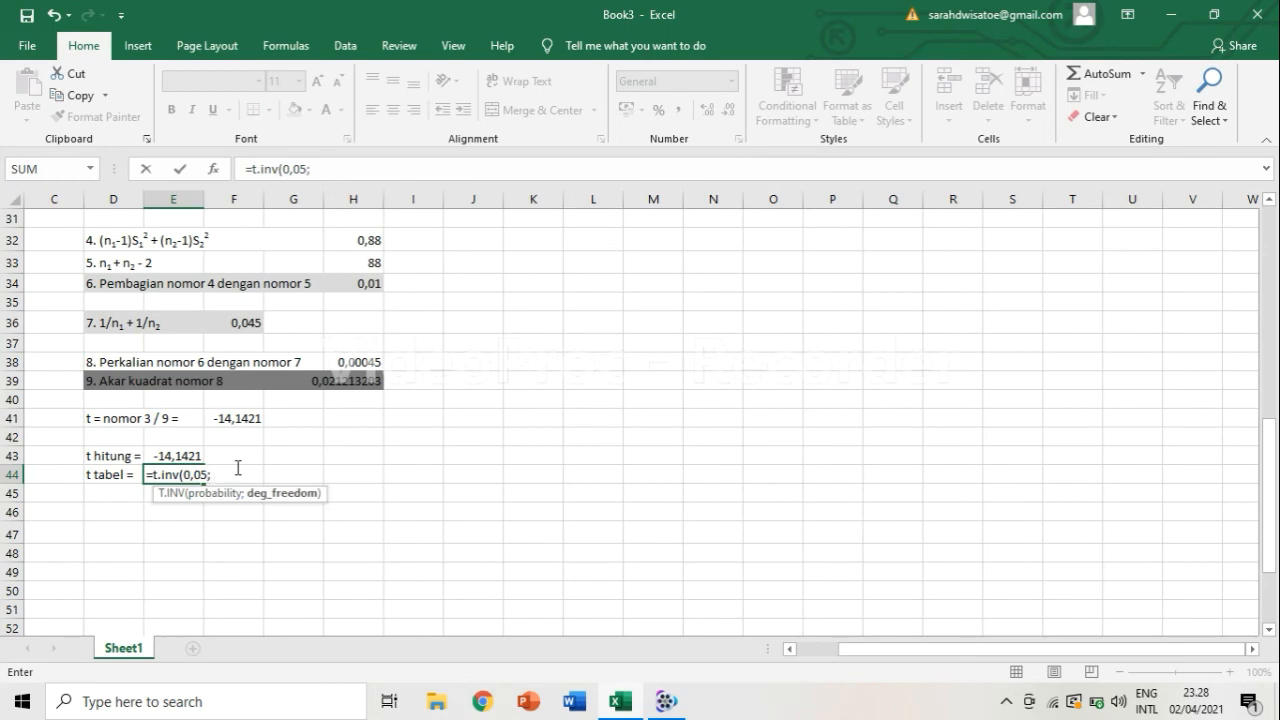
scroll(238, 468, up, 8)
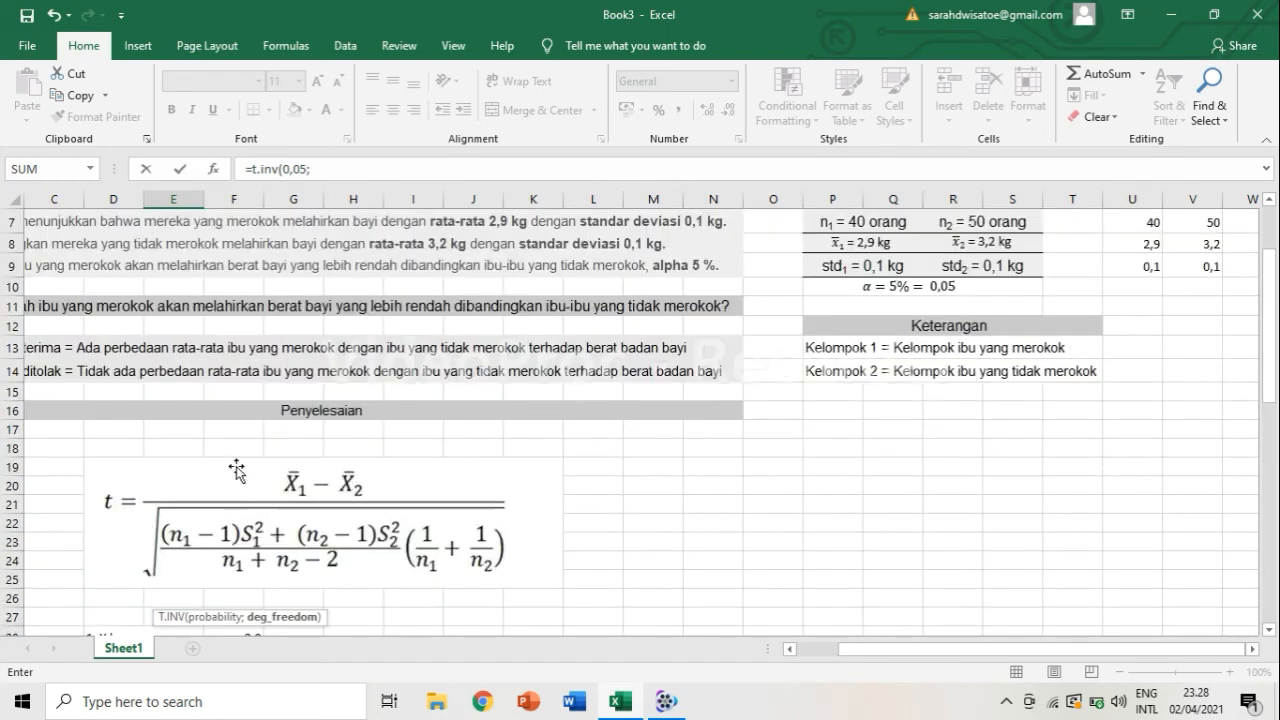
scroll(236, 466, down, 6)
scroll(236, 466, down, 2)
scroll(235, 464, up, 1)
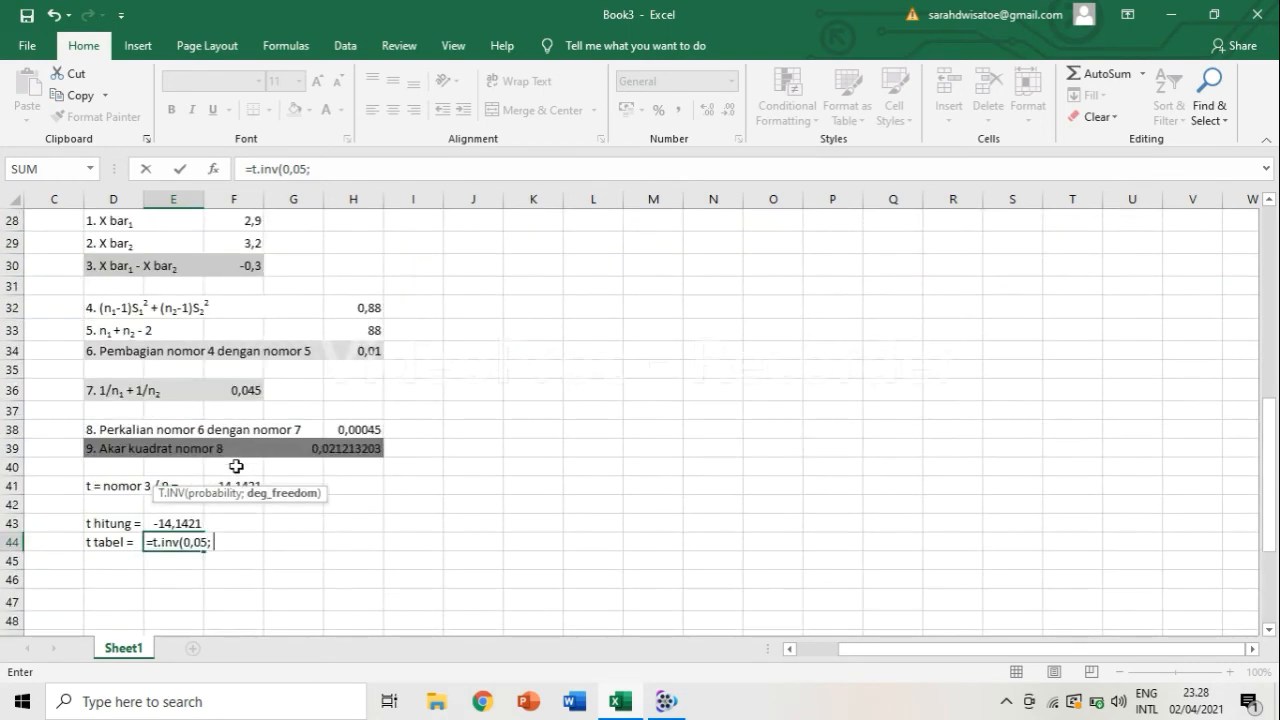
scroll(244, 508, down, 1)
text(88)
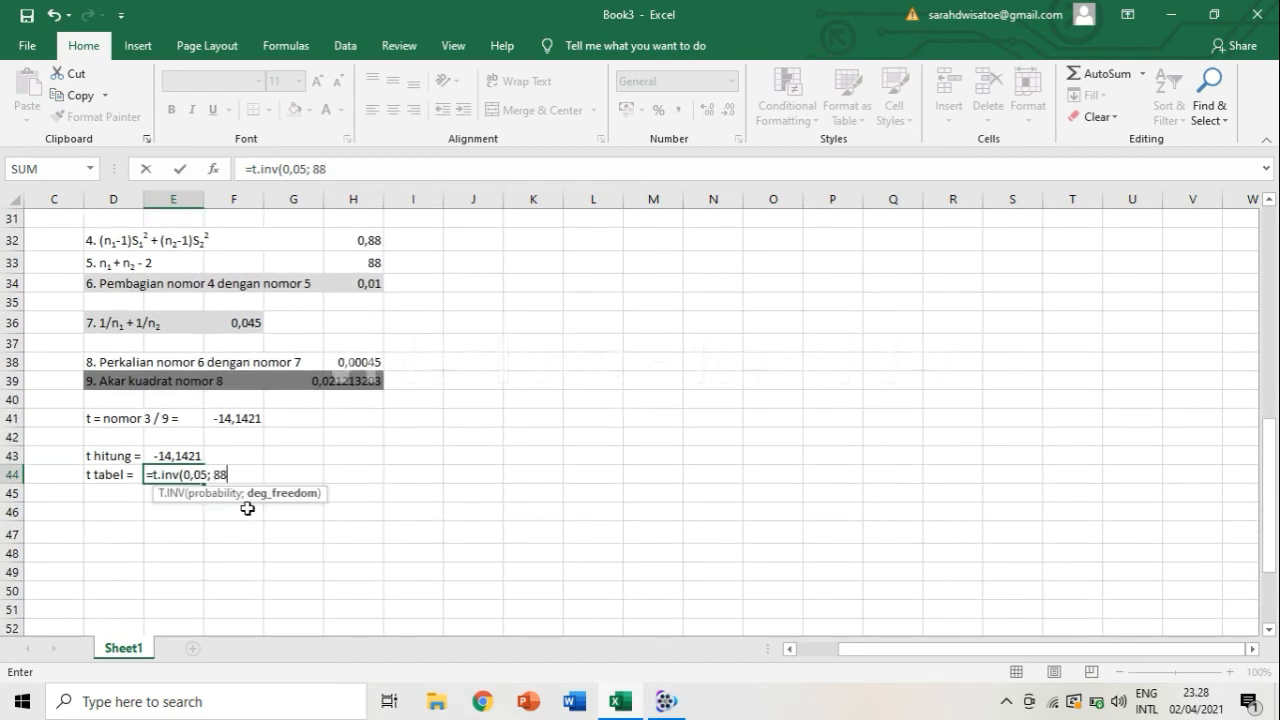
text())
key(Return)
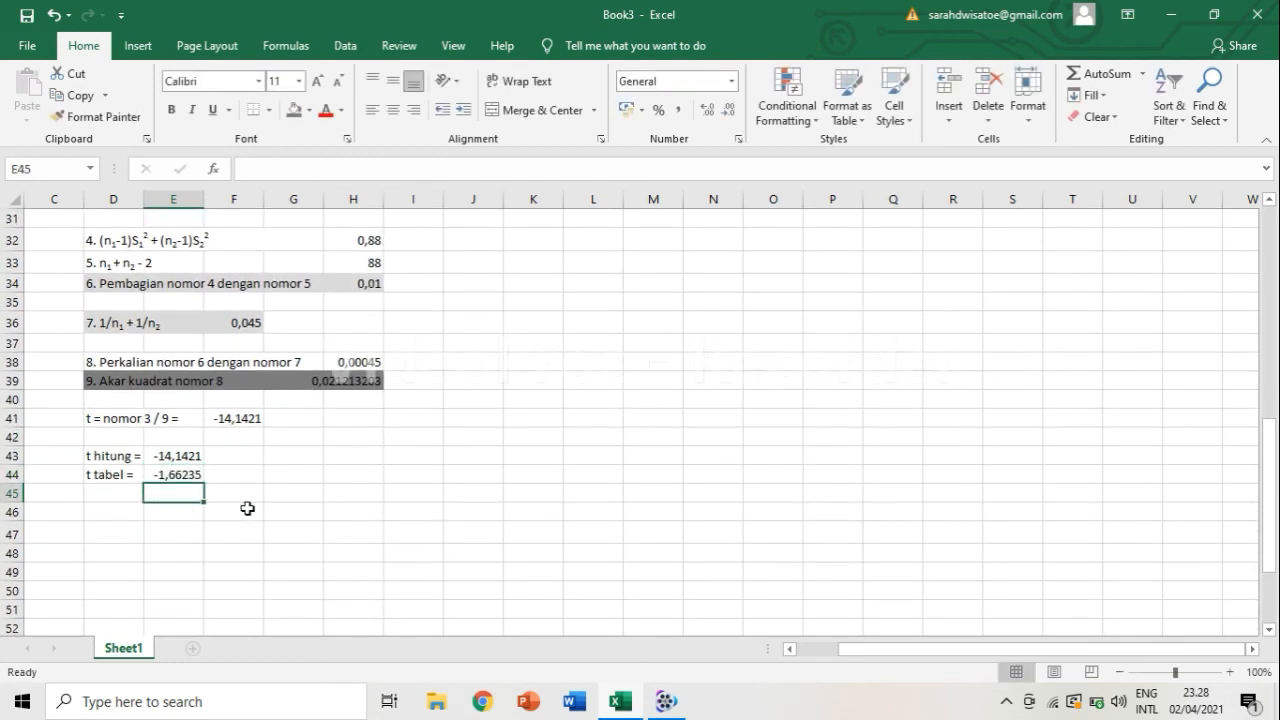
Write the comparison "min t hitung < min t tabel" in D46, below the t values.
scroll(247, 508, down, 1)
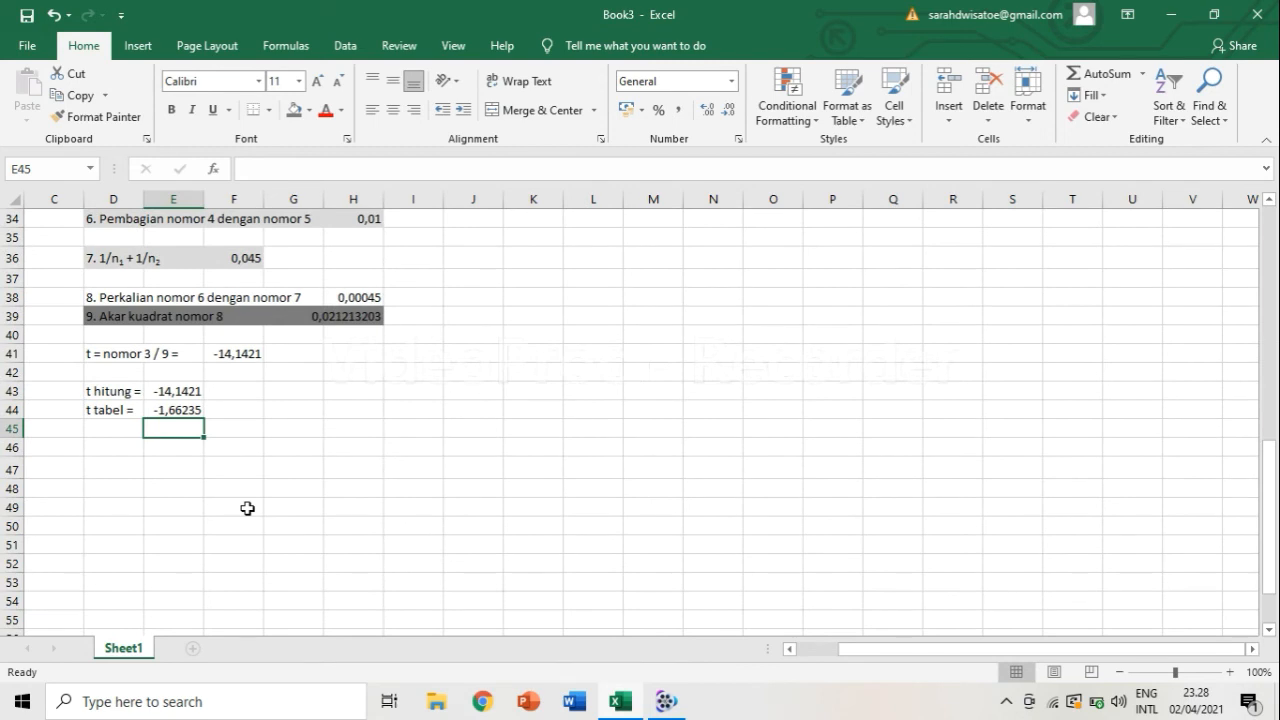
click(104, 450)
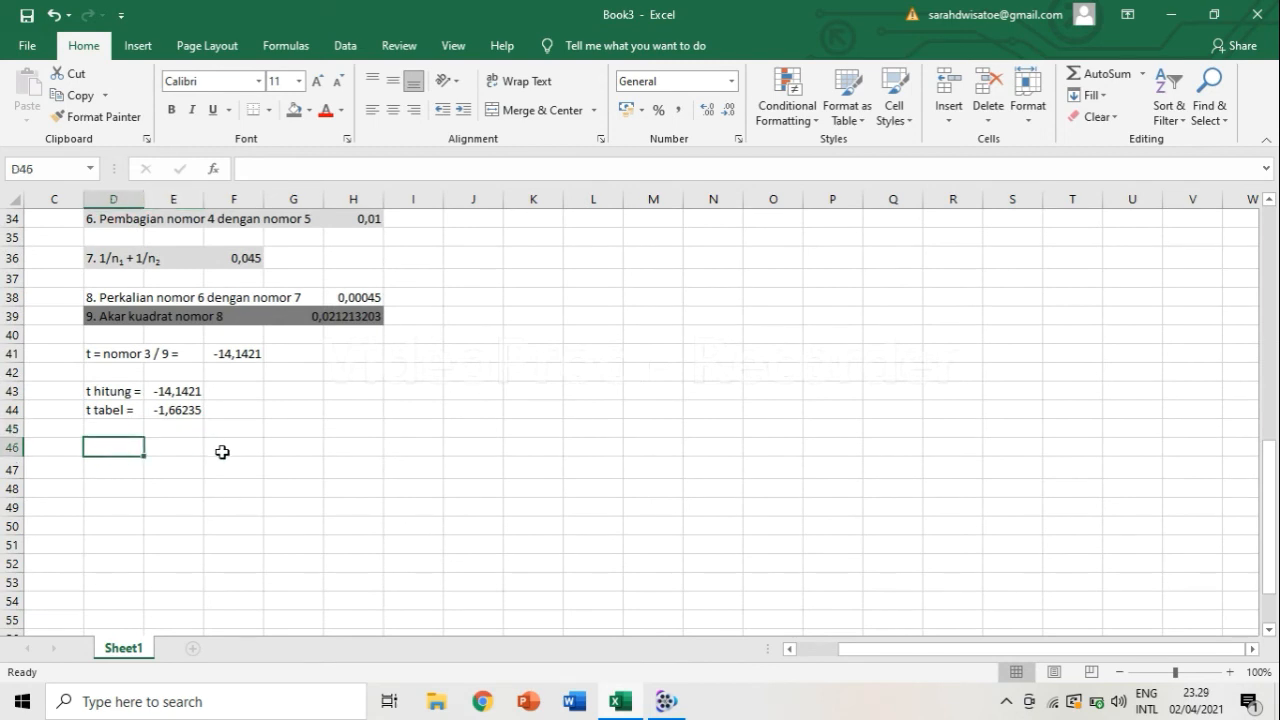
text(min t g)
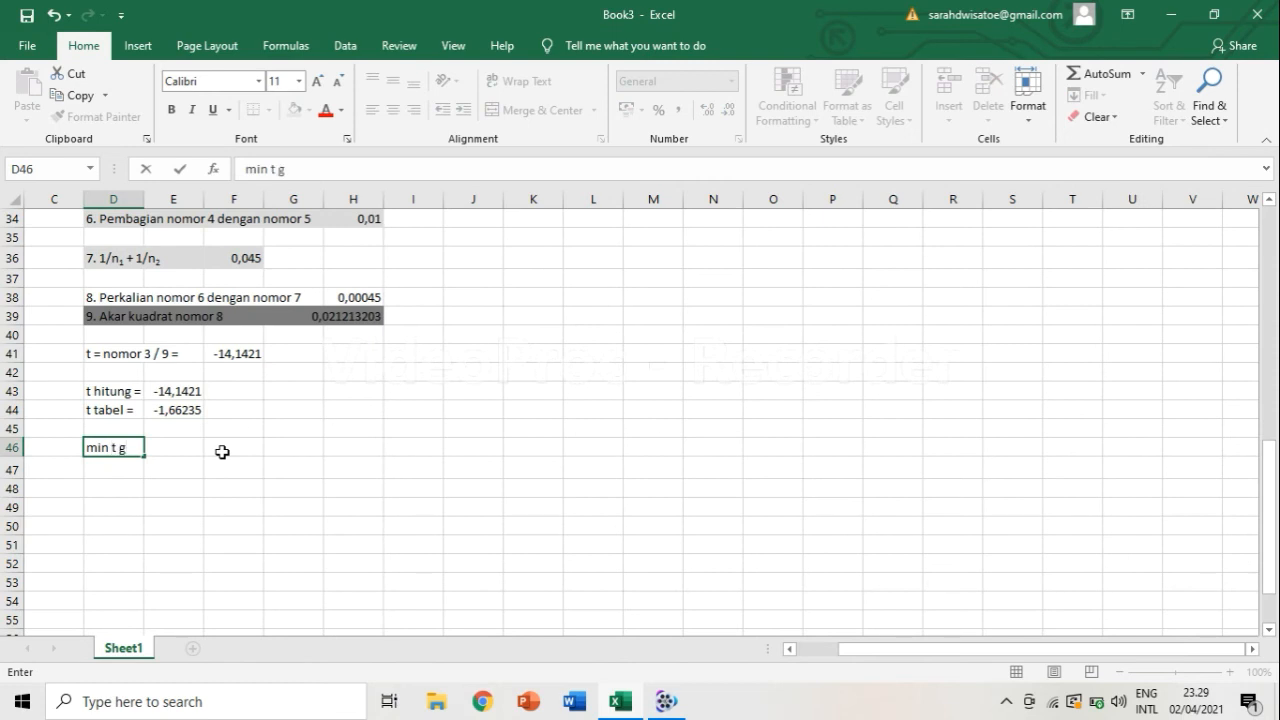
text(hi)
key(BackSpace)
key(BackSpace)
key(BackSpace)
text(hitung)
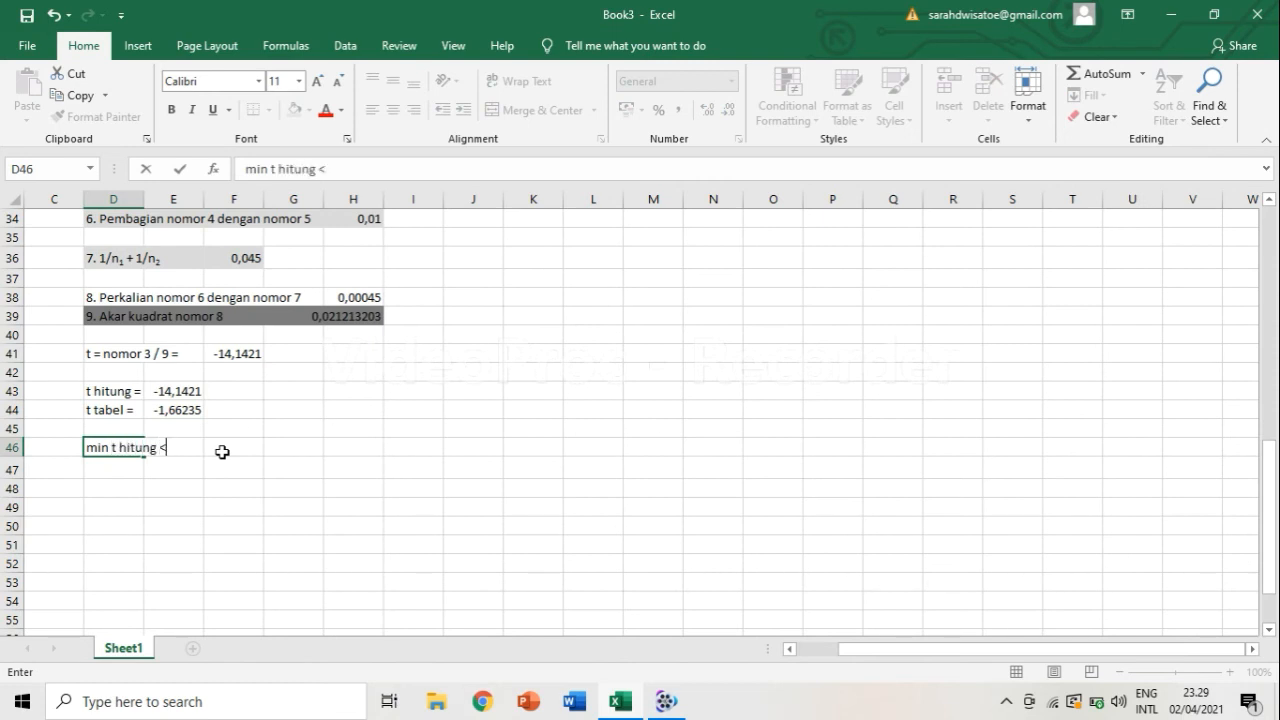
text( < min t tabel)
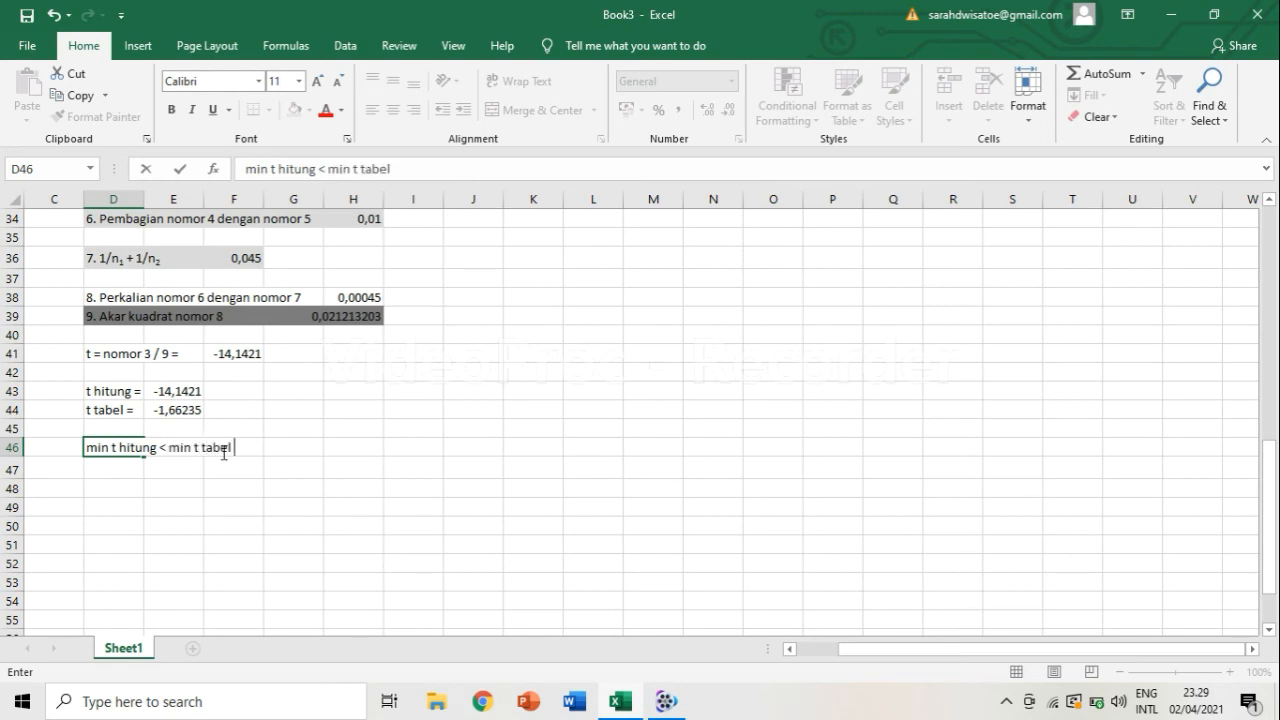
Write the hypothesis decision "H0 ditolak dan Ha diterima" in D47, below the t comparison.
click(116, 465)
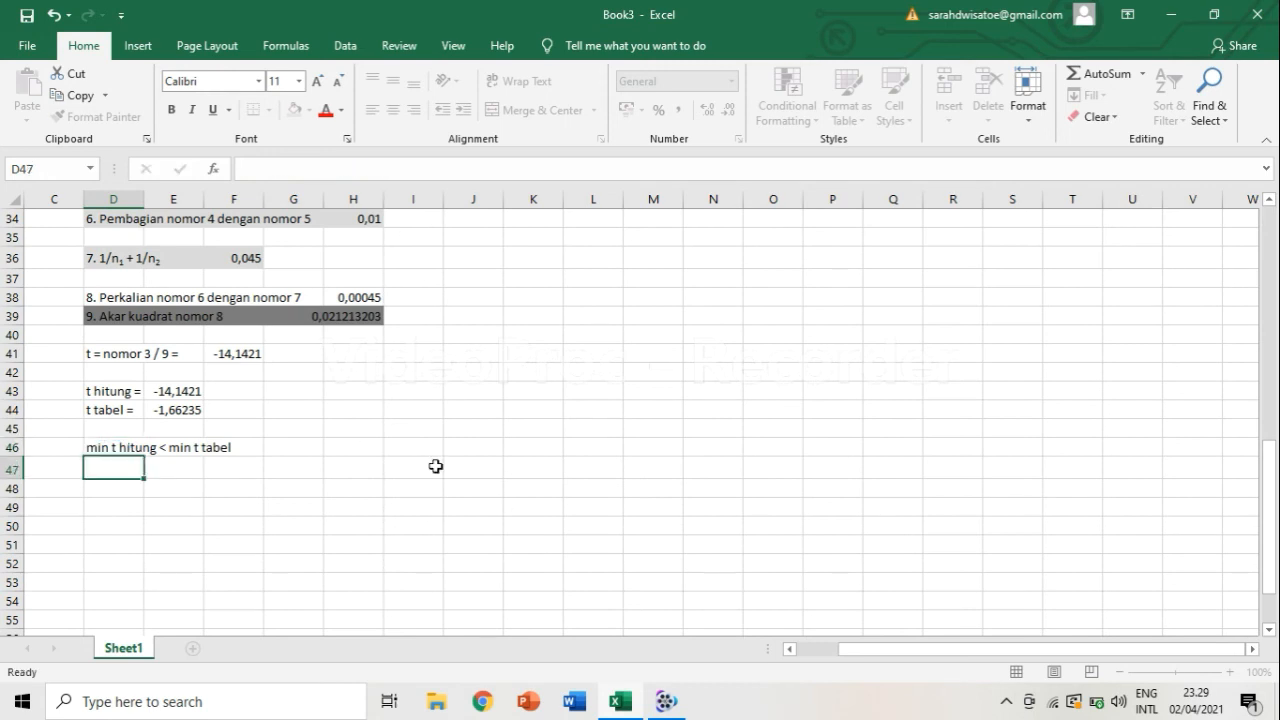
text(H0 ditolak dan h)
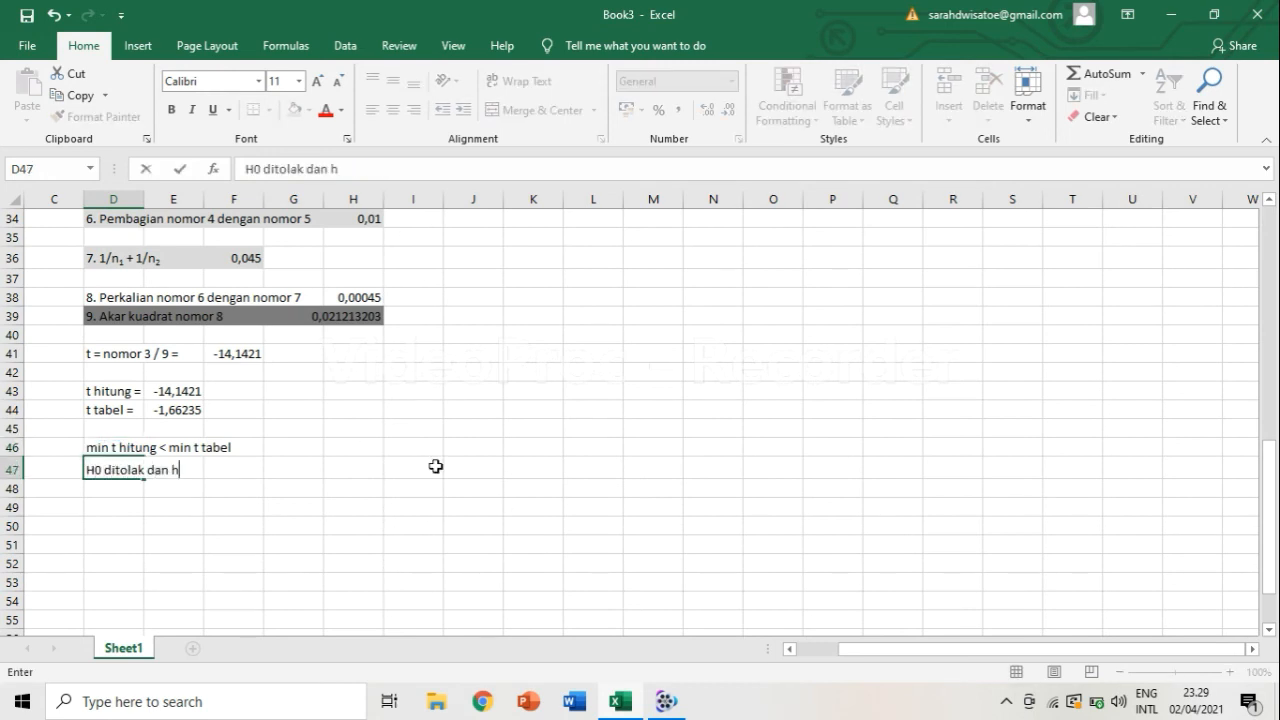
key(BackSpace)
text(Ha siterima)
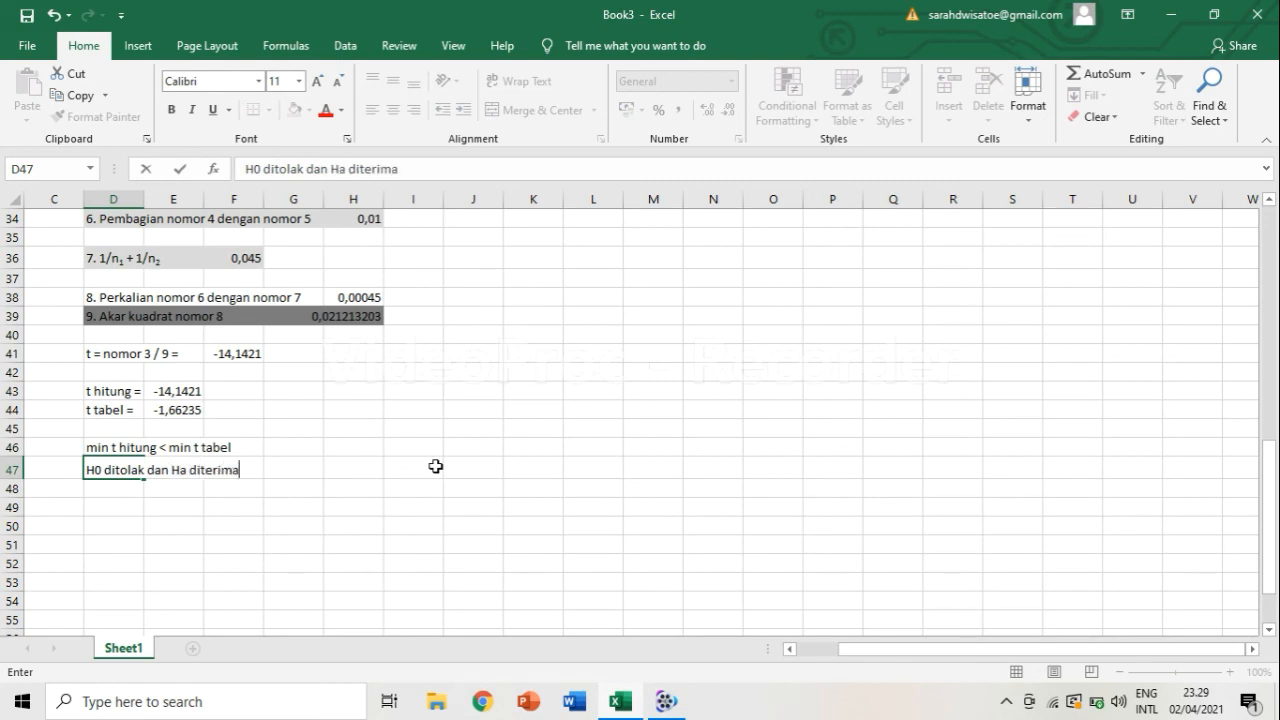
Review the problem statement, the question in row 11 and the H0 and Ha definitions in rows 13 and 14.
scroll(435, 466, up, 11)
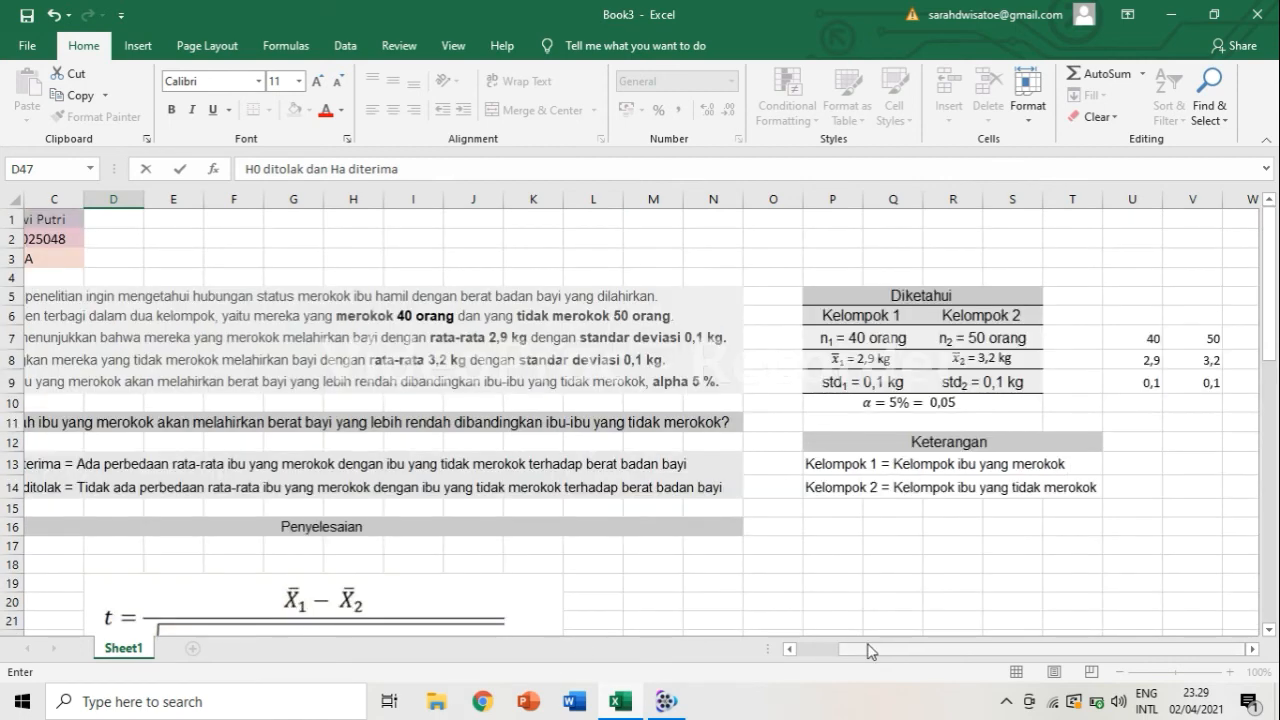
drag(868, 651, 737, 648)
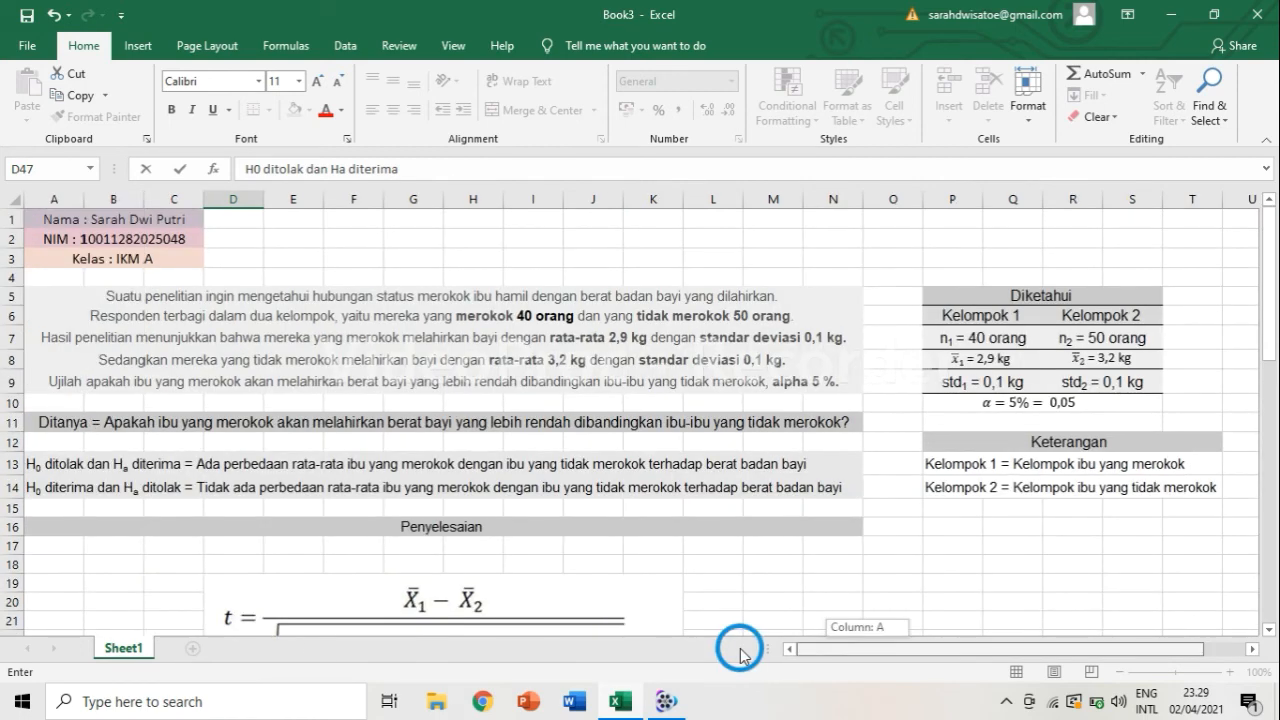
scroll(286, 460, down, 1)
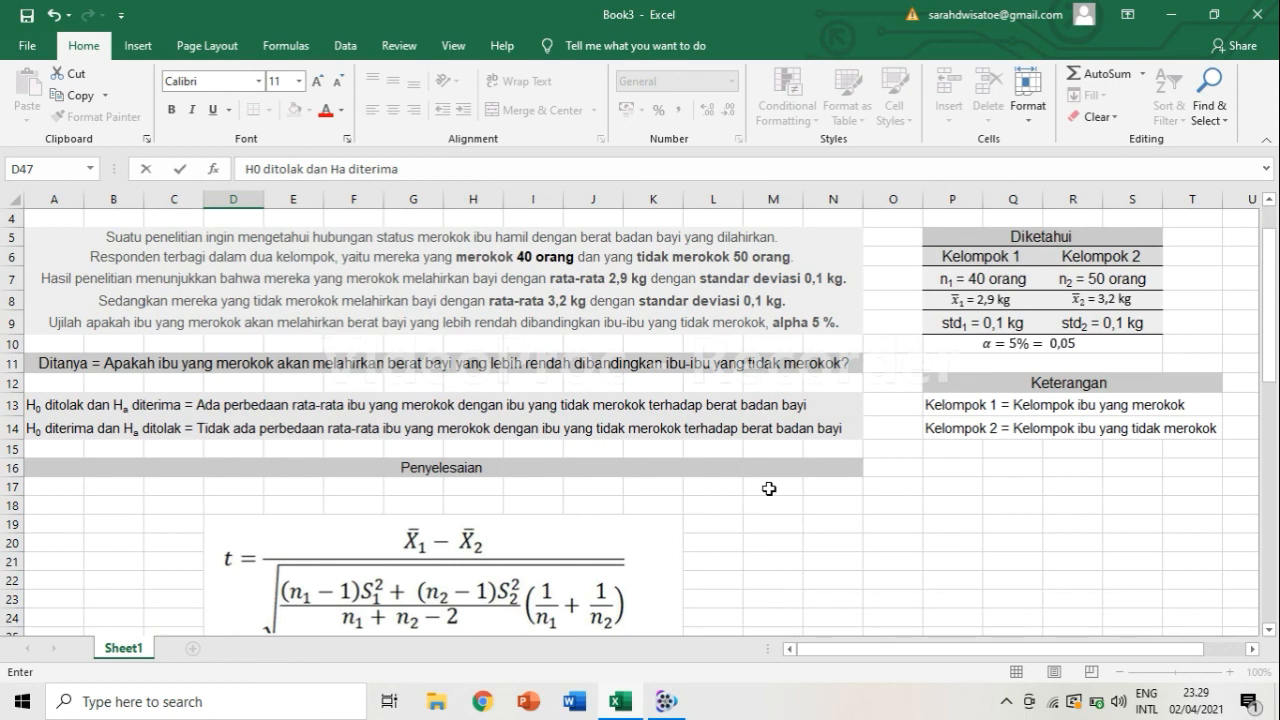
scroll(768, 488, up, 1)
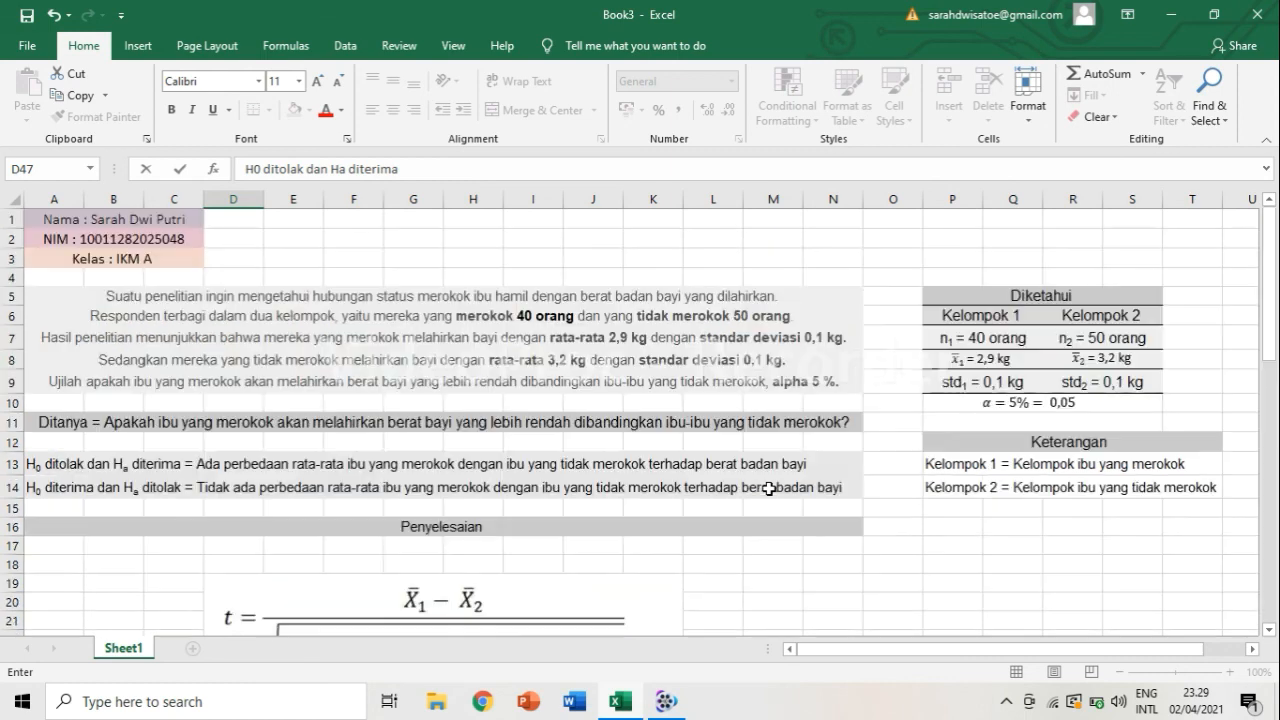
scroll(768, 488, down, 1)
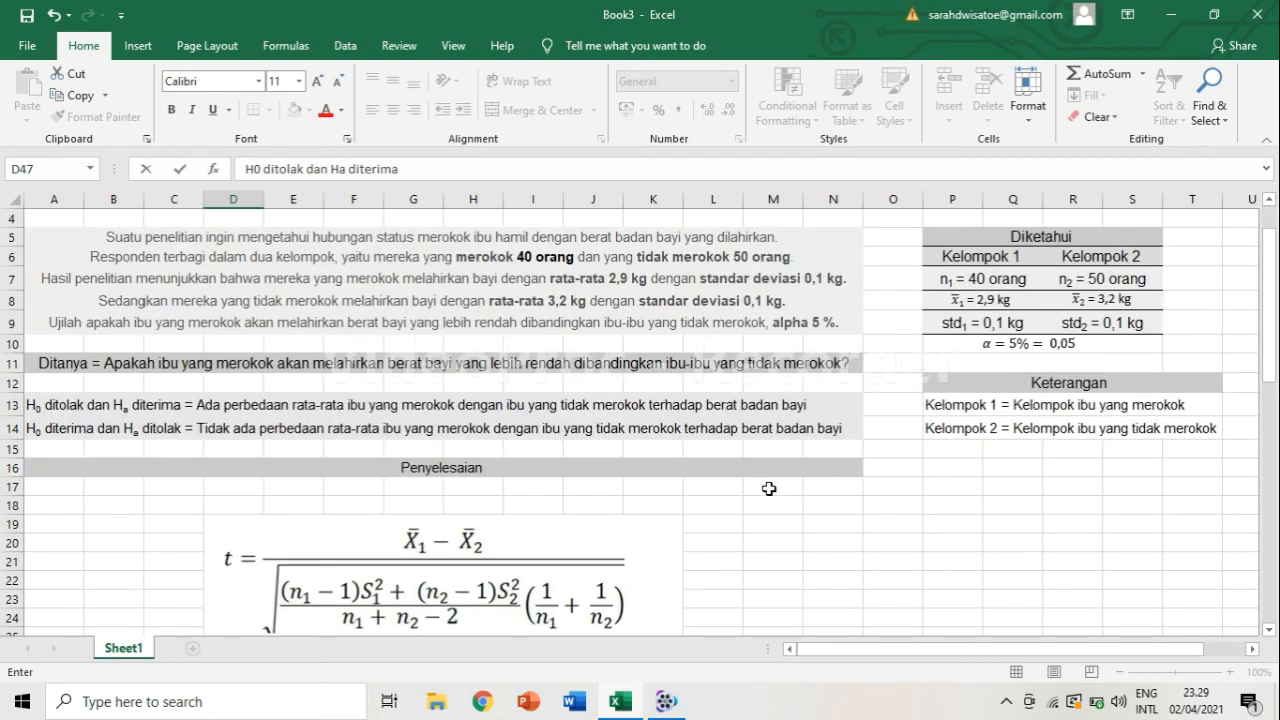
scroll(768, 488, down, 1)
scroll(768, 488, down, 10)
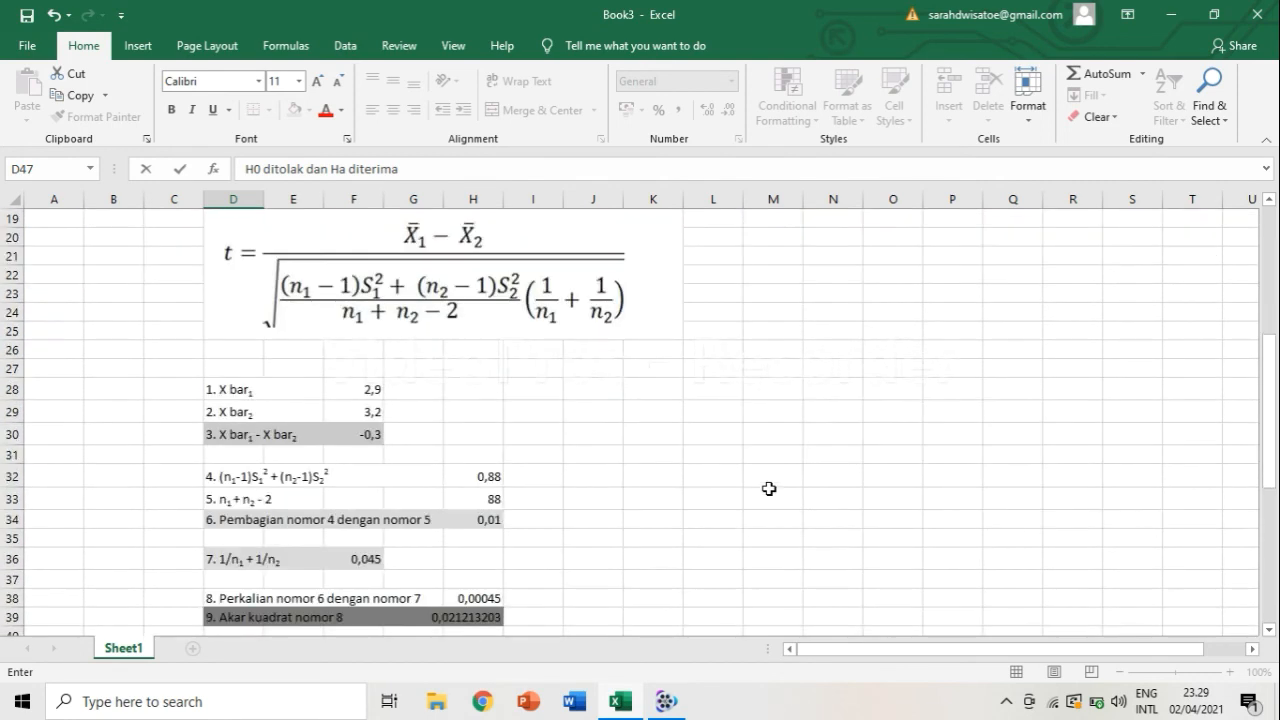
scroll(214, 490, up, 1)
Write the conclusion "Berat badan bayi ibu yang merokok lebih rendah dibandingkan berat badan bayi ibu yang tidak merokok." in D49.
click(221, 507)
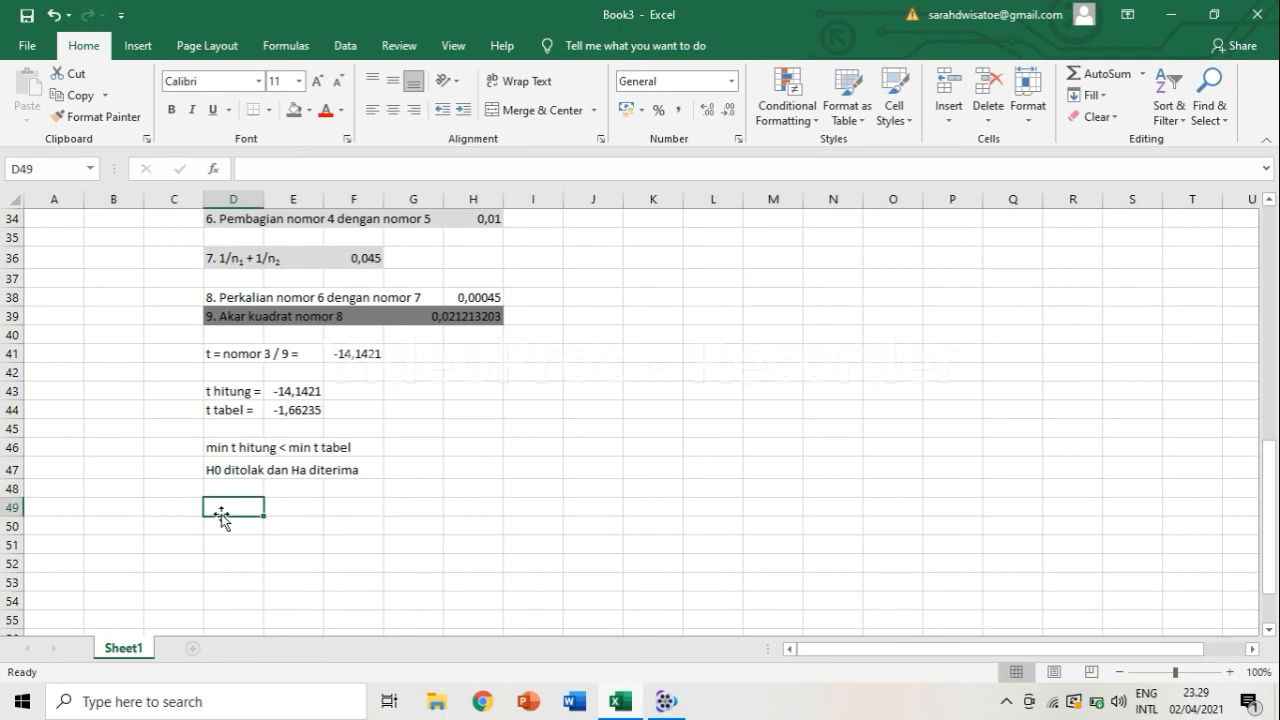
text(Berat badan bayi)
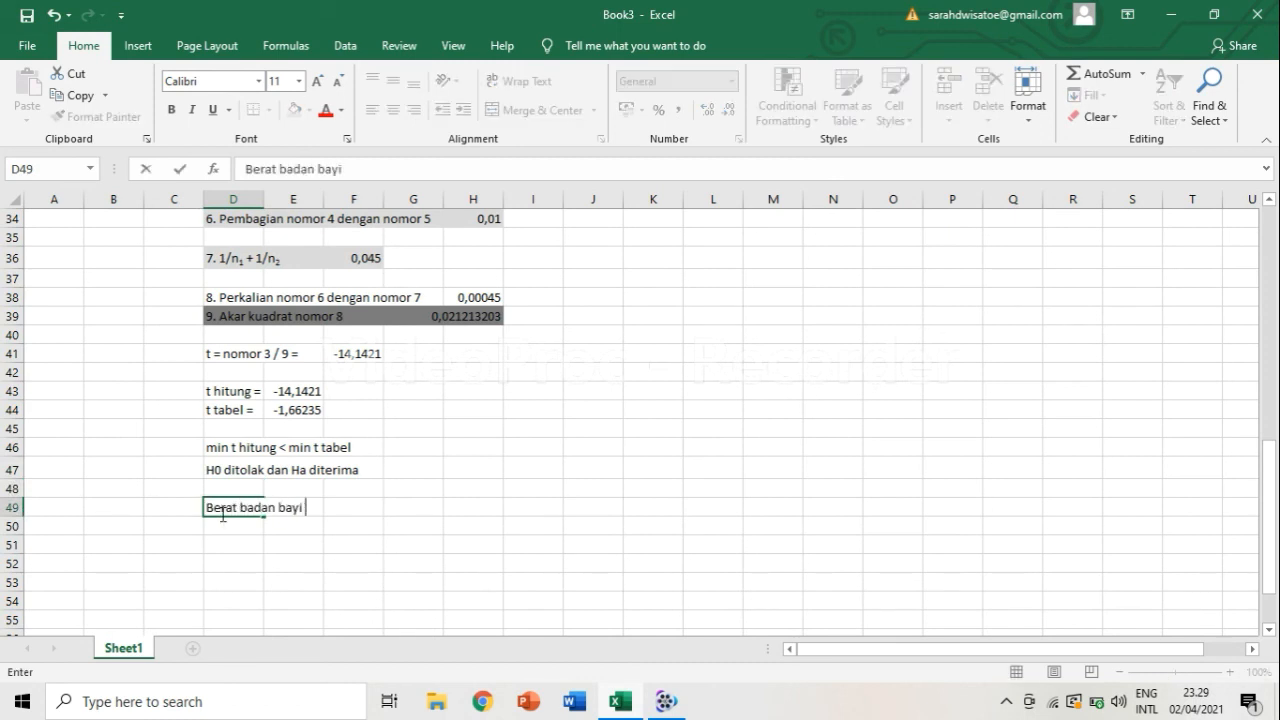
text( ibu yang me)
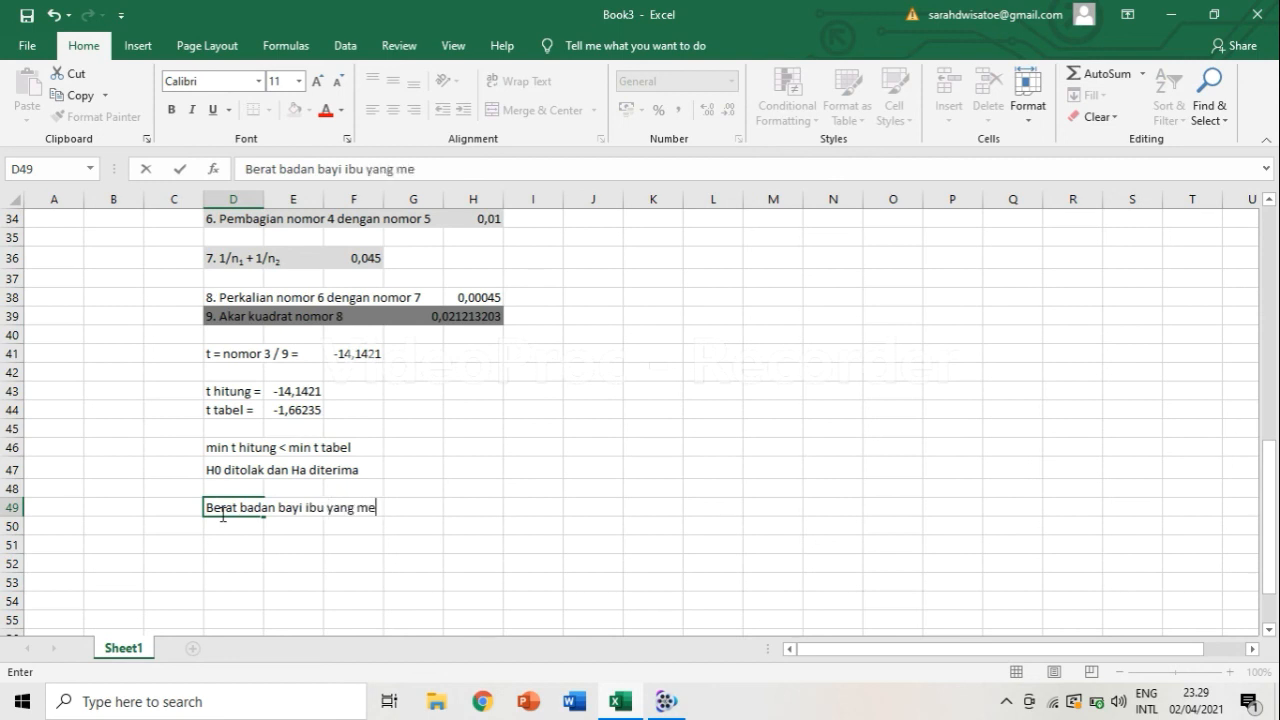
text(rokok lebih)
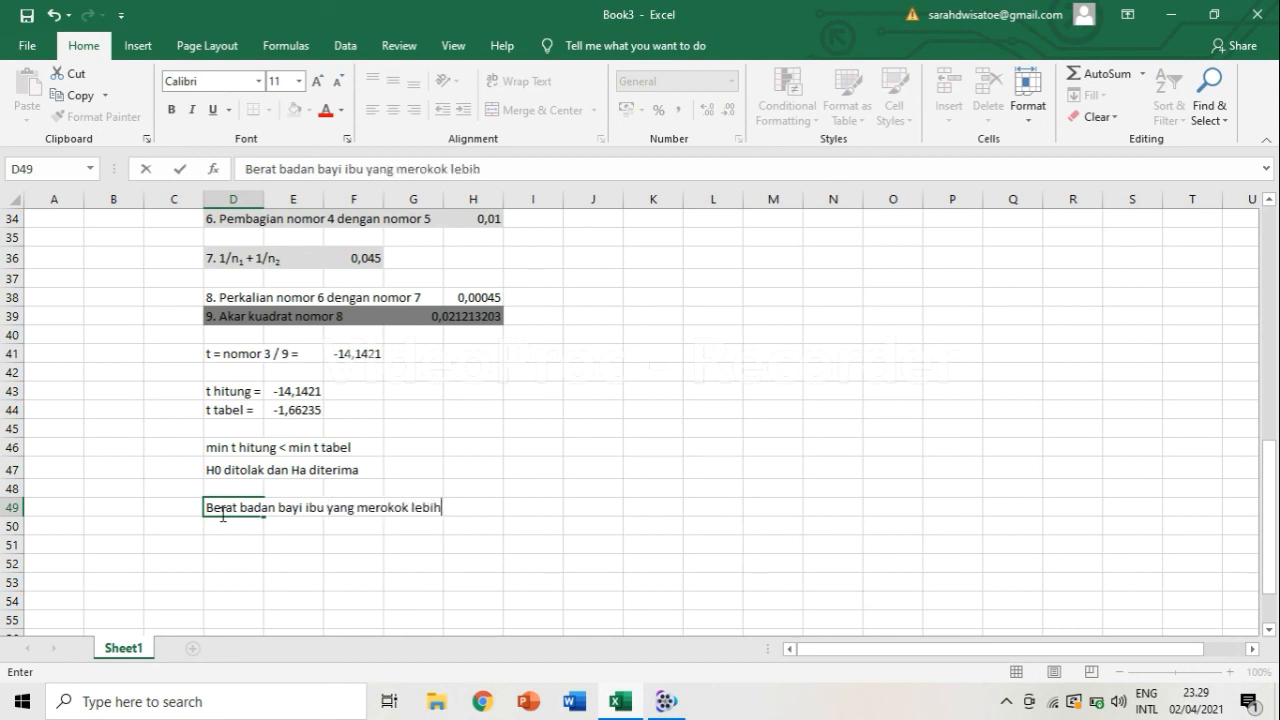
text( rendah di)
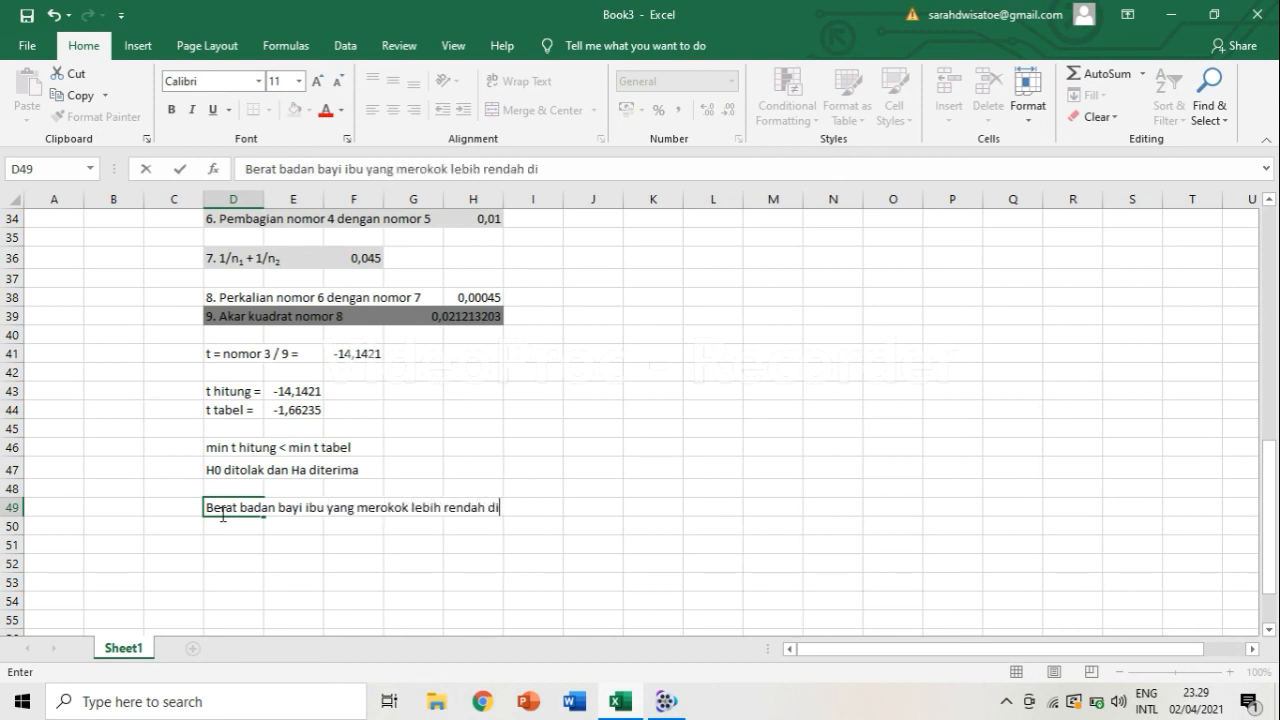
text(bandingkan be)
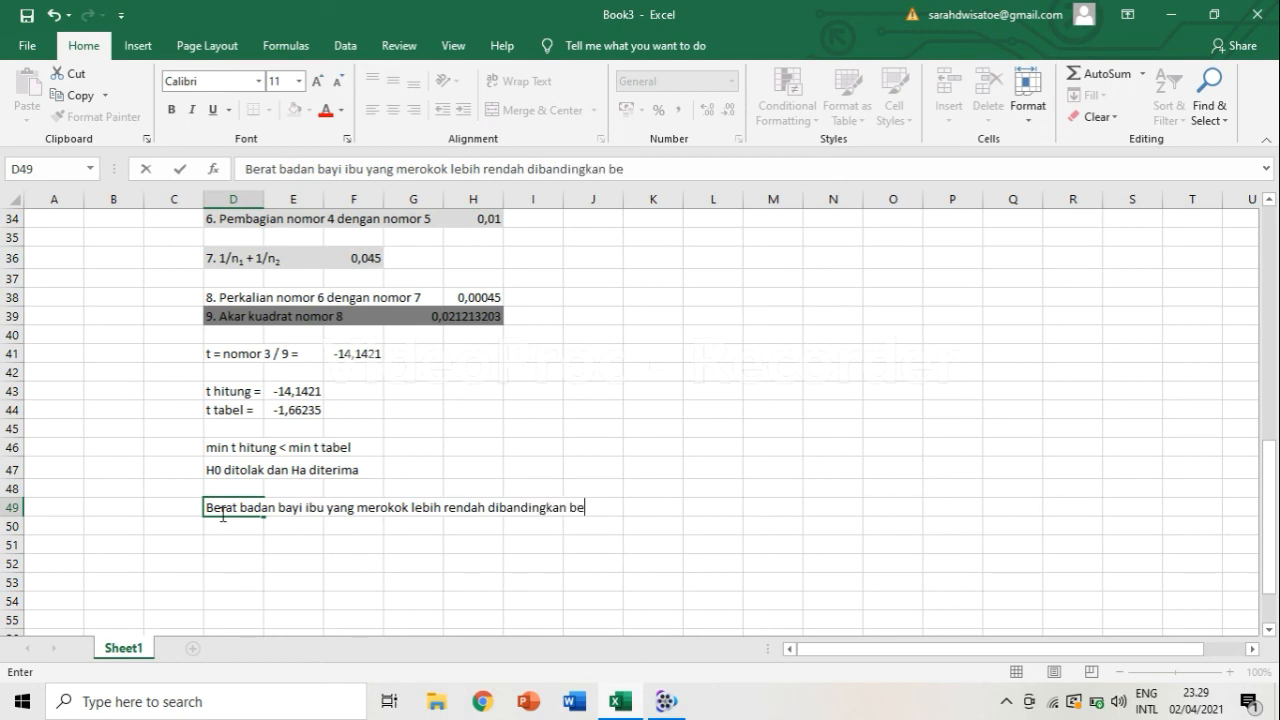
text(rat badan bayi)
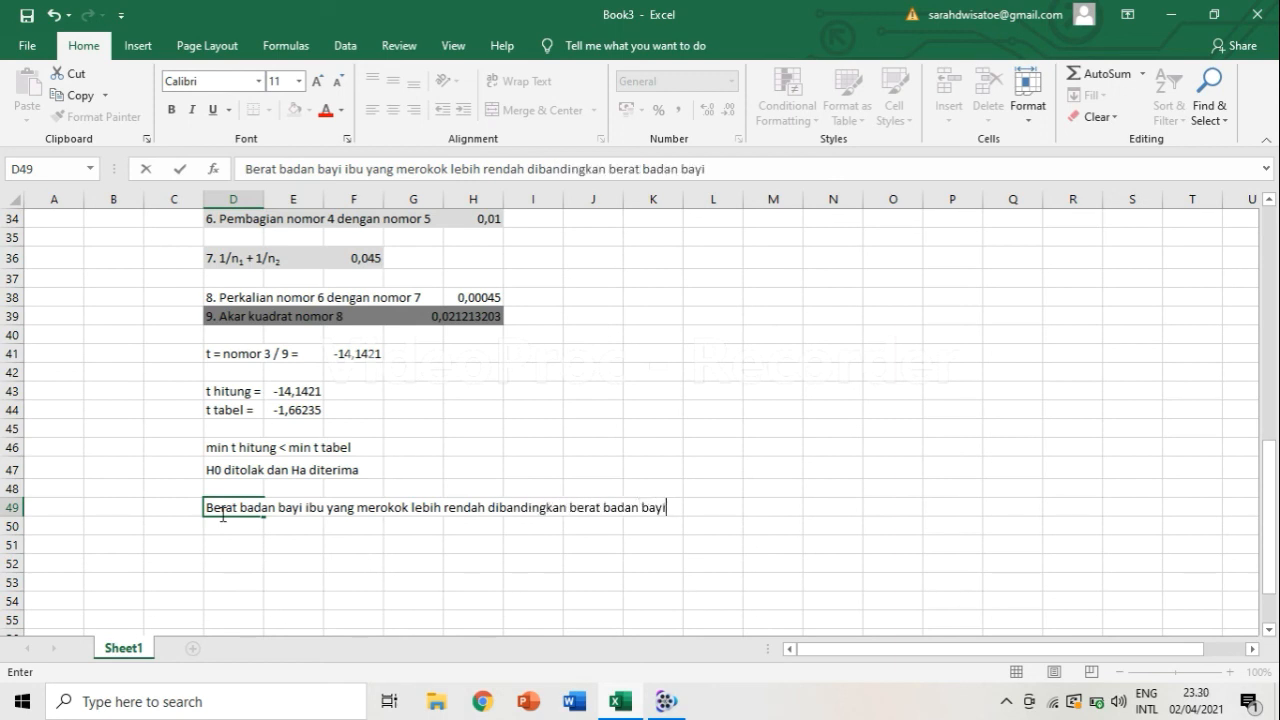
text( ibu yang tid)
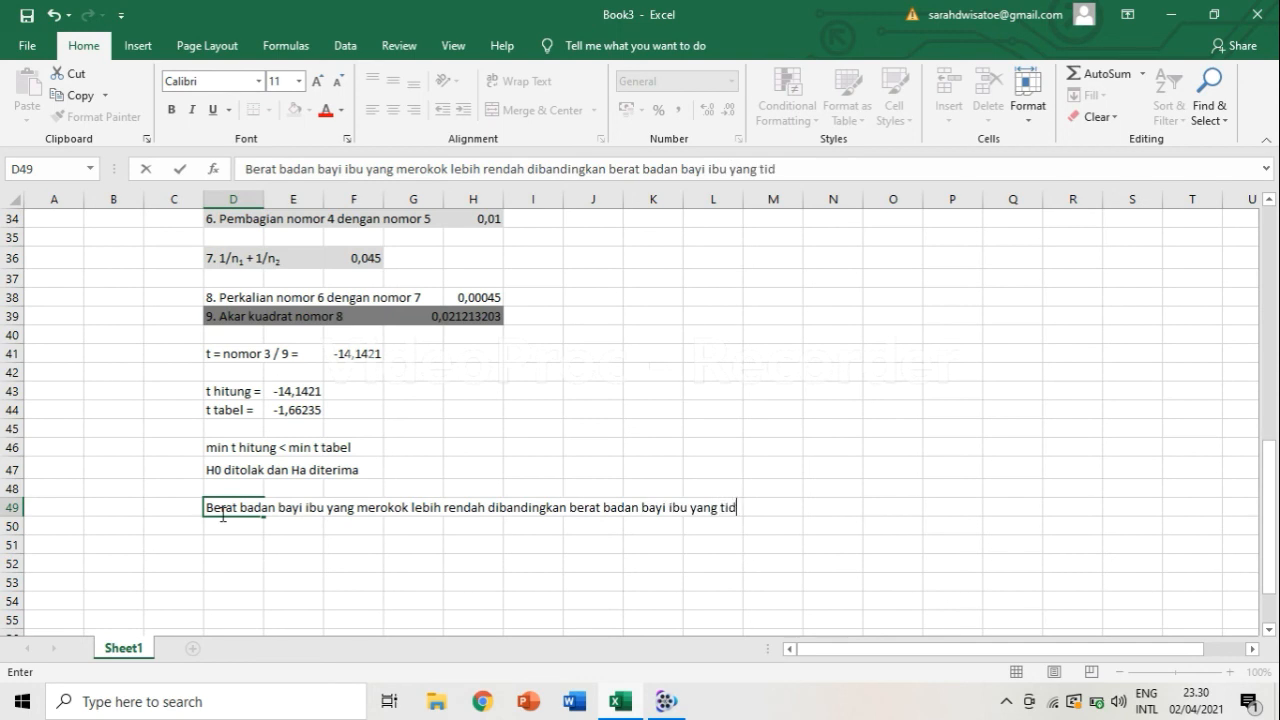
text(ak merokok)
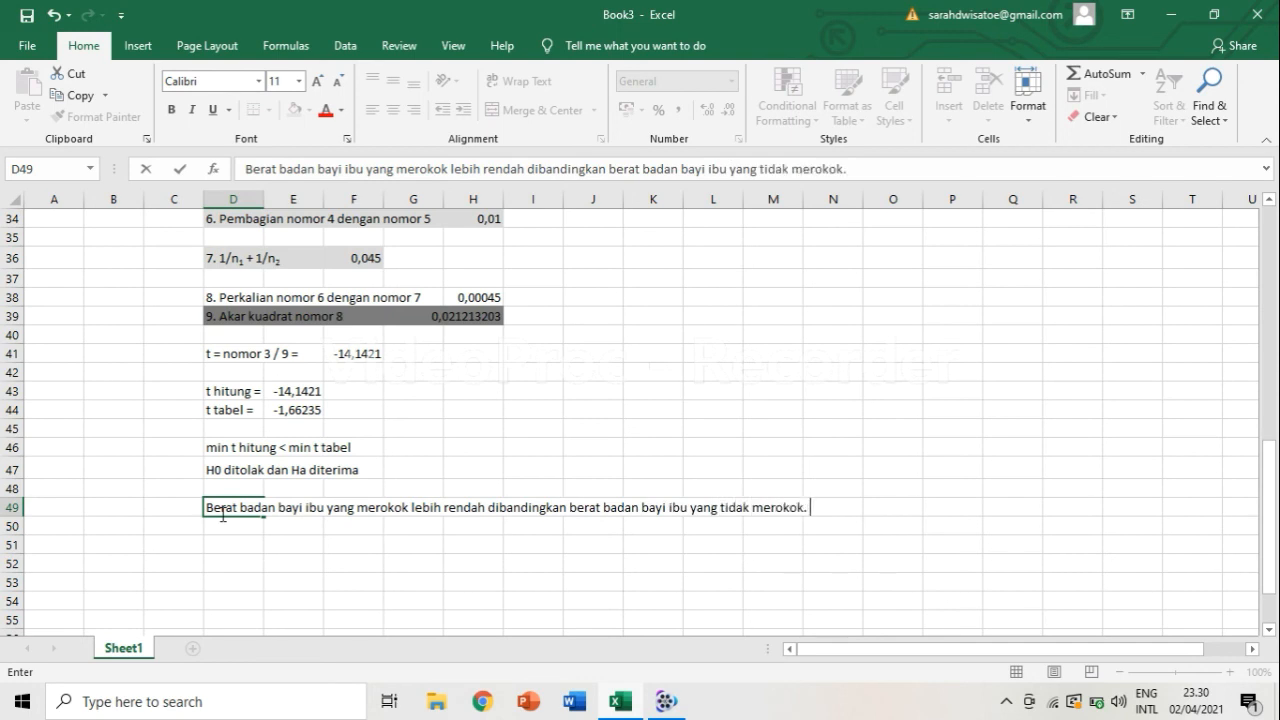
text(.)
scroll(214, 508, down, 1)
click(268, 500)
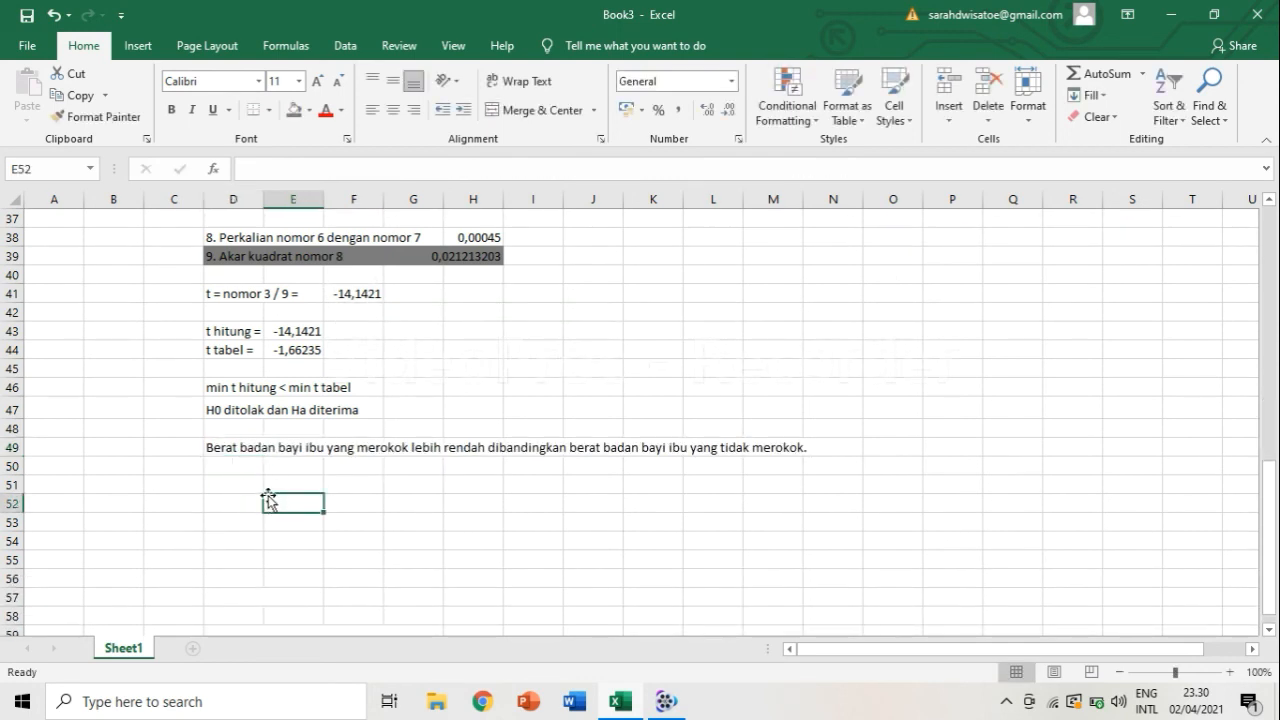